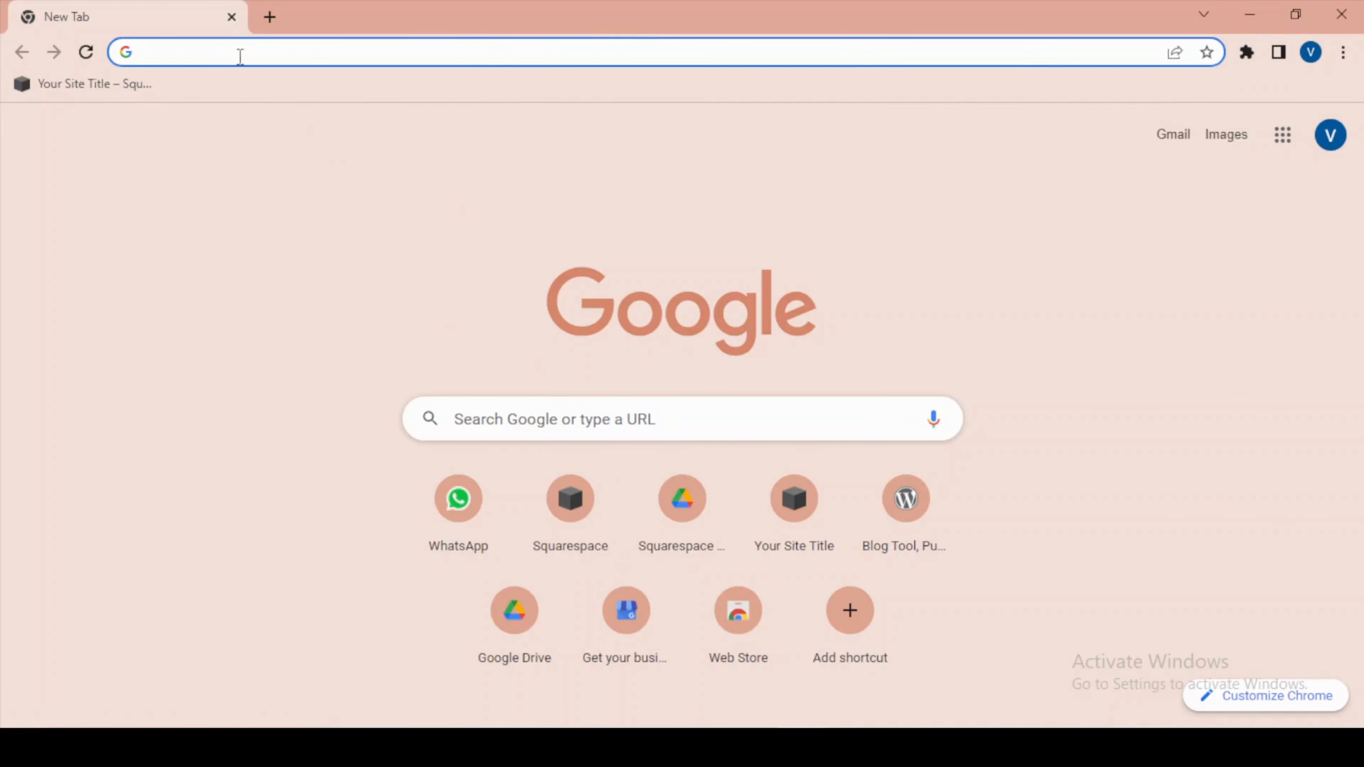
Search Google for squarespace 7.1, open the Squarespace website in a new tab and go to its template gallery.
click(241, 53)
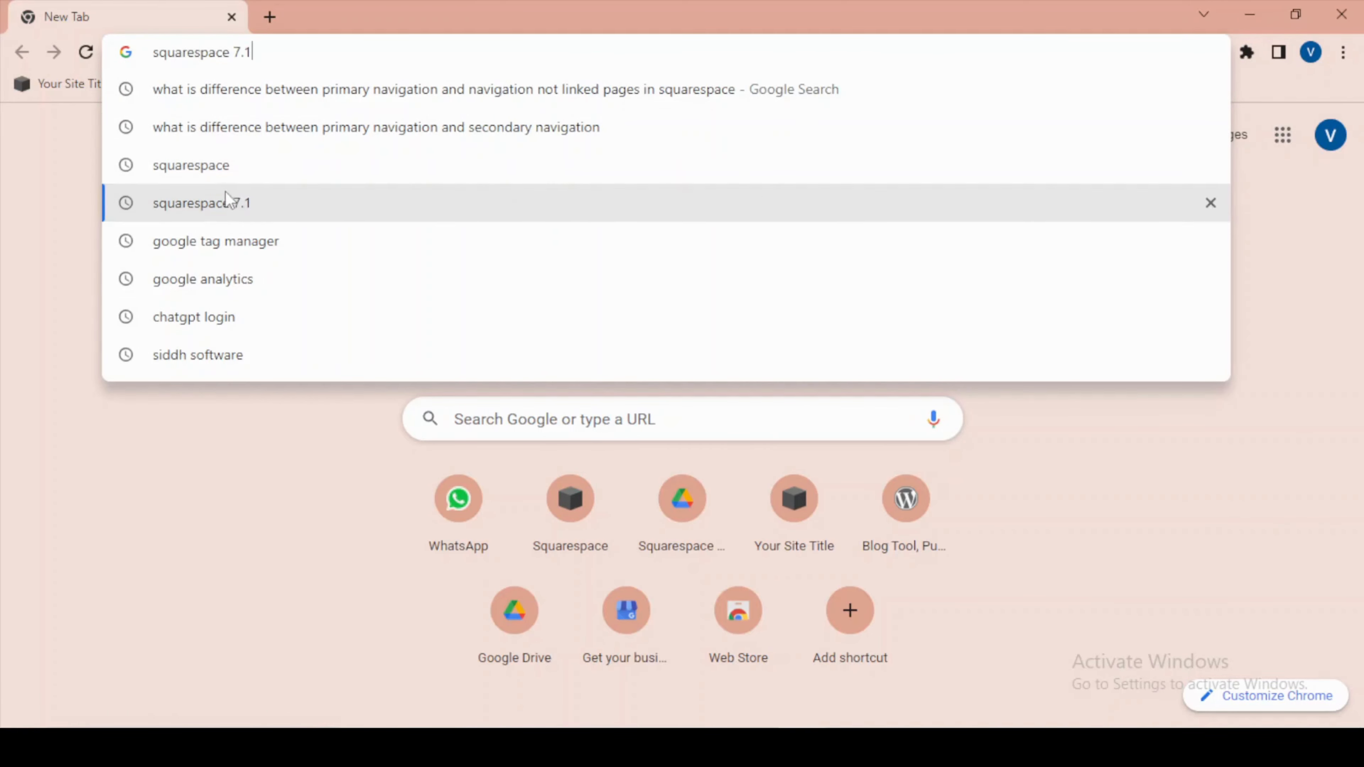
click(228, 203)
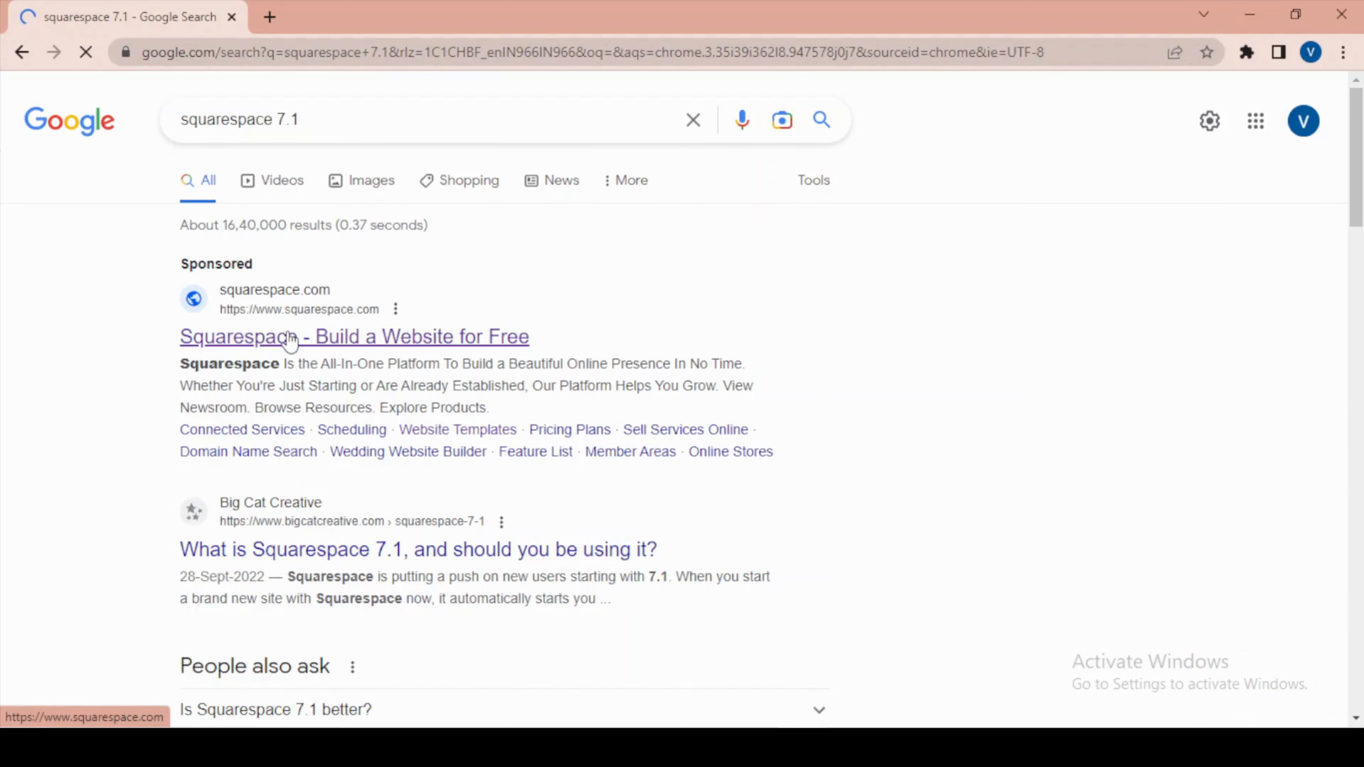
right_click(283, 338)
click(355, 354)
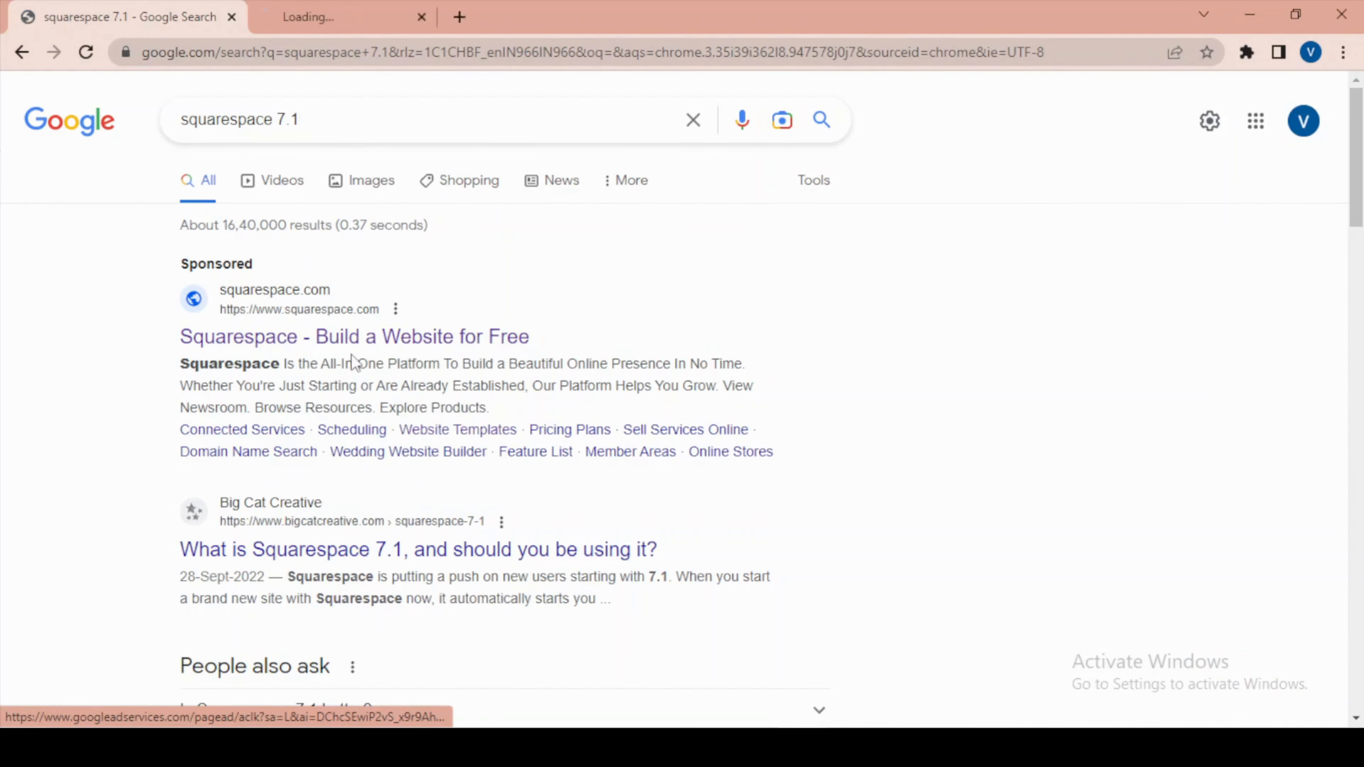
click(376, 9)
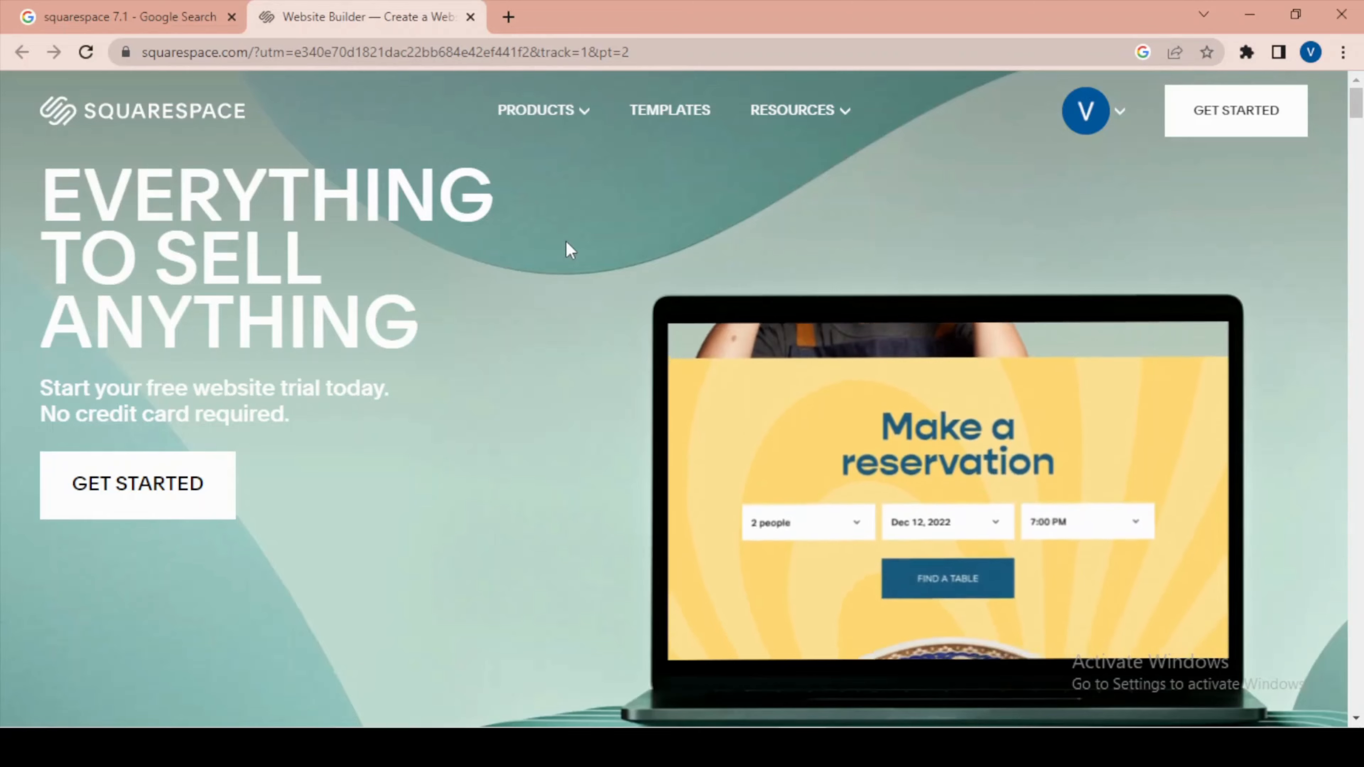
click(1113, 112)
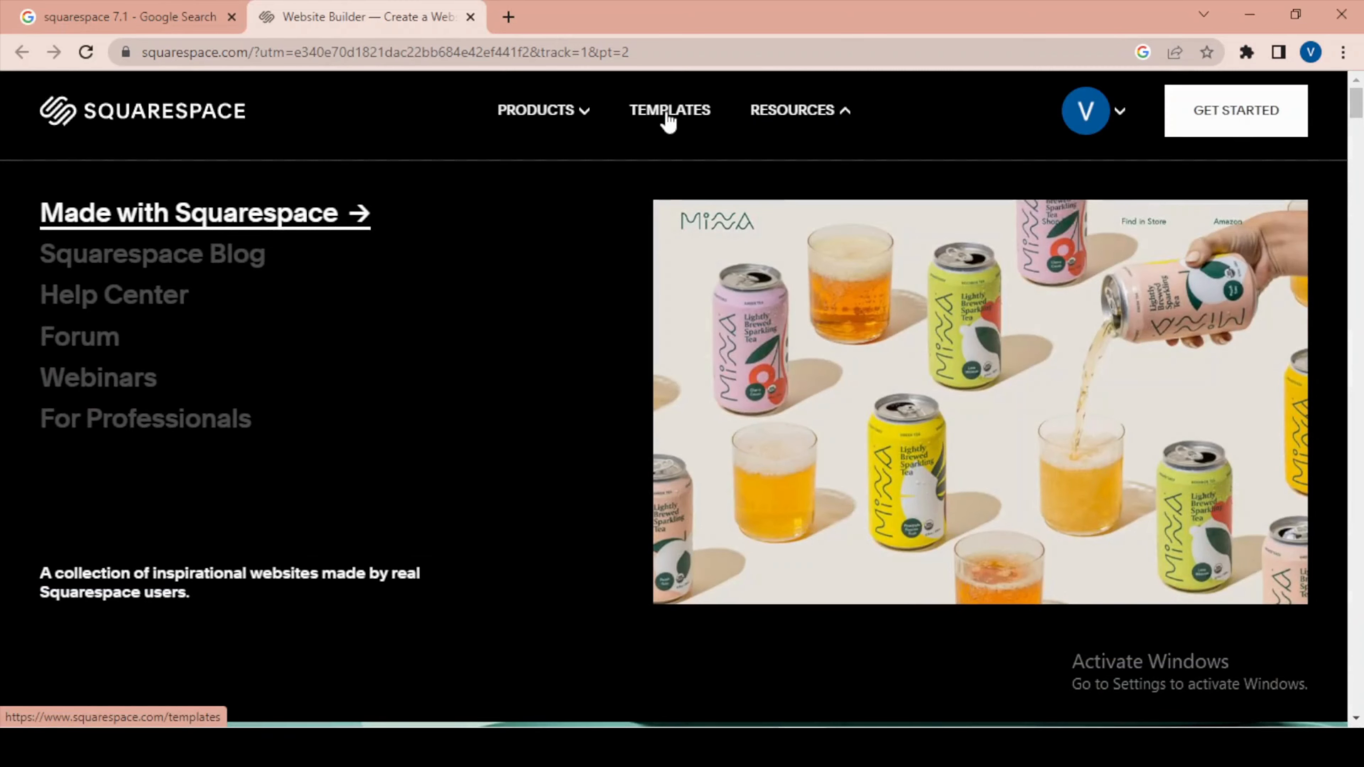
click(669, 113)
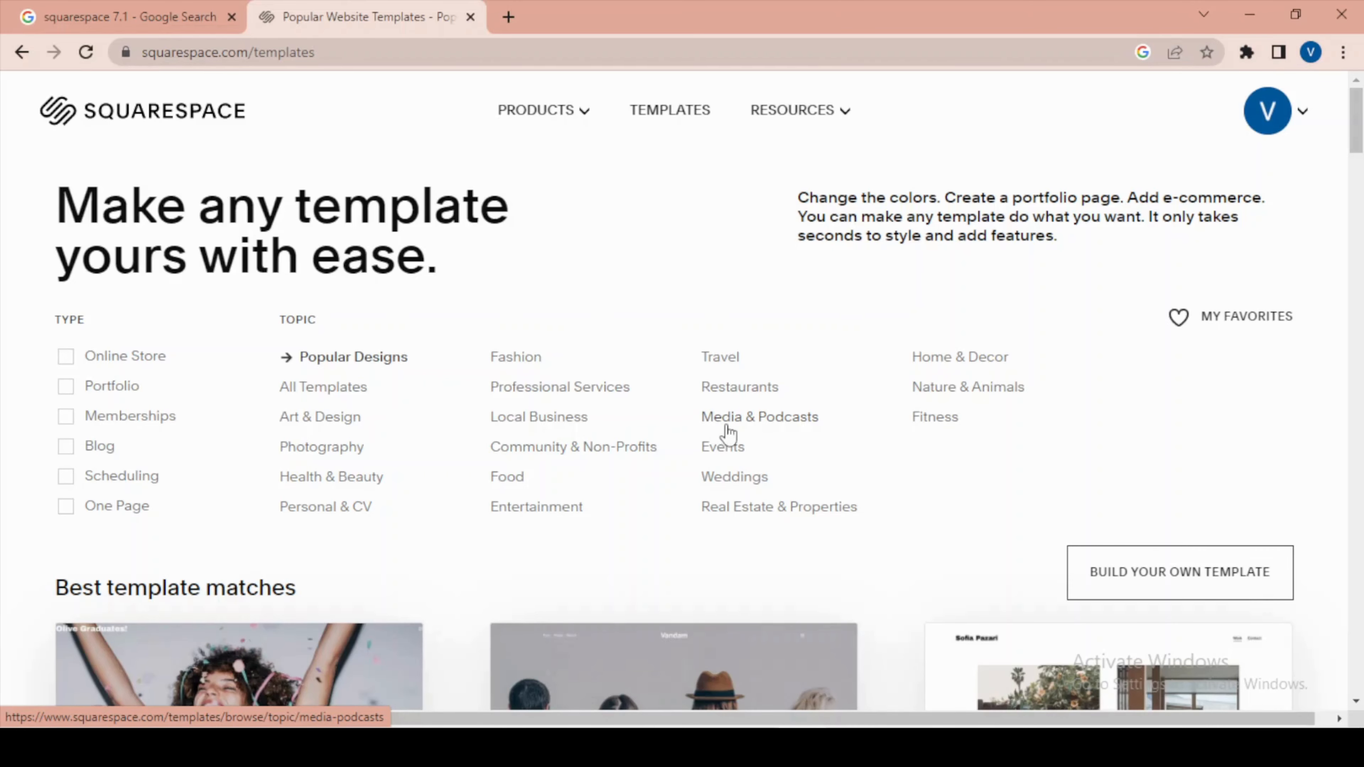
Browse the popular website designs in the template gallery.
scroll(719, 432, down, 5)
scroll(730, 433, up, 2)
scroll(731, 433, up, 2)
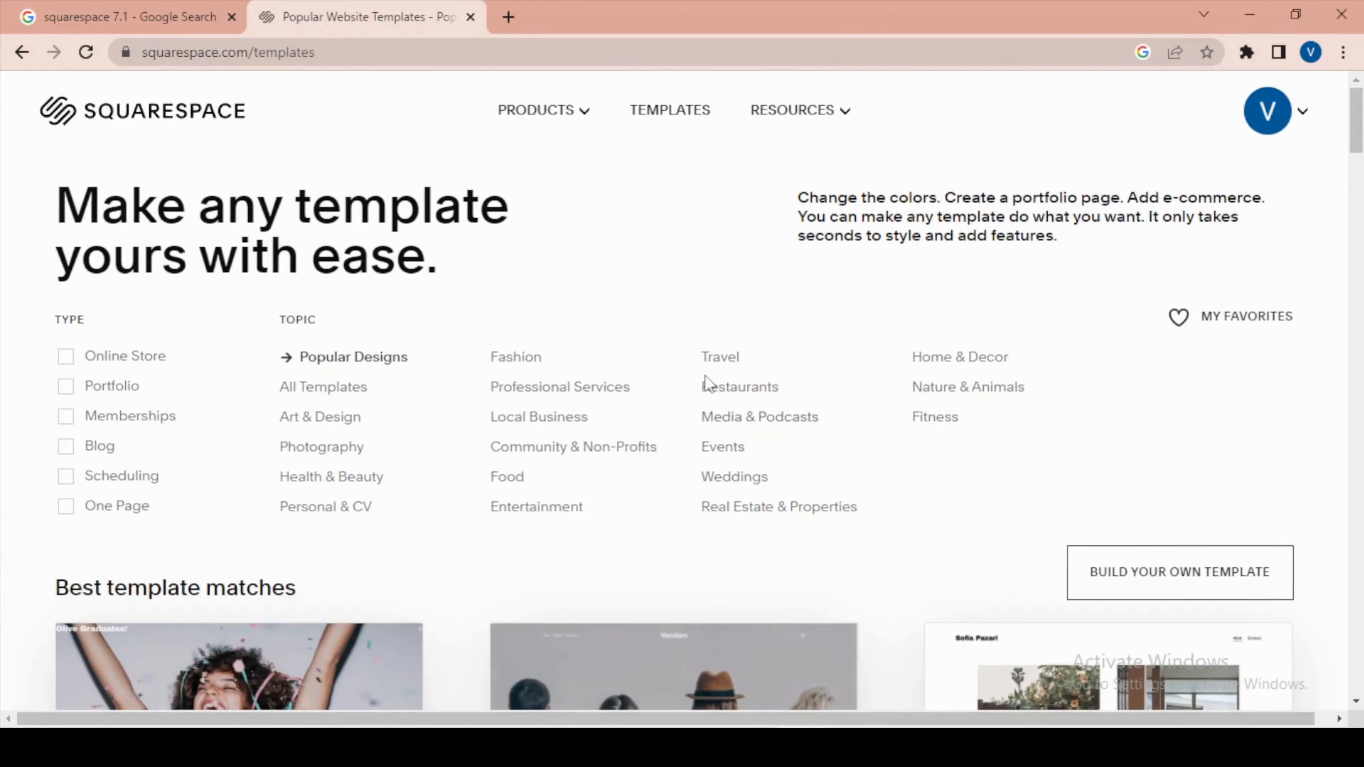
scroll(708, 381, down, 5)
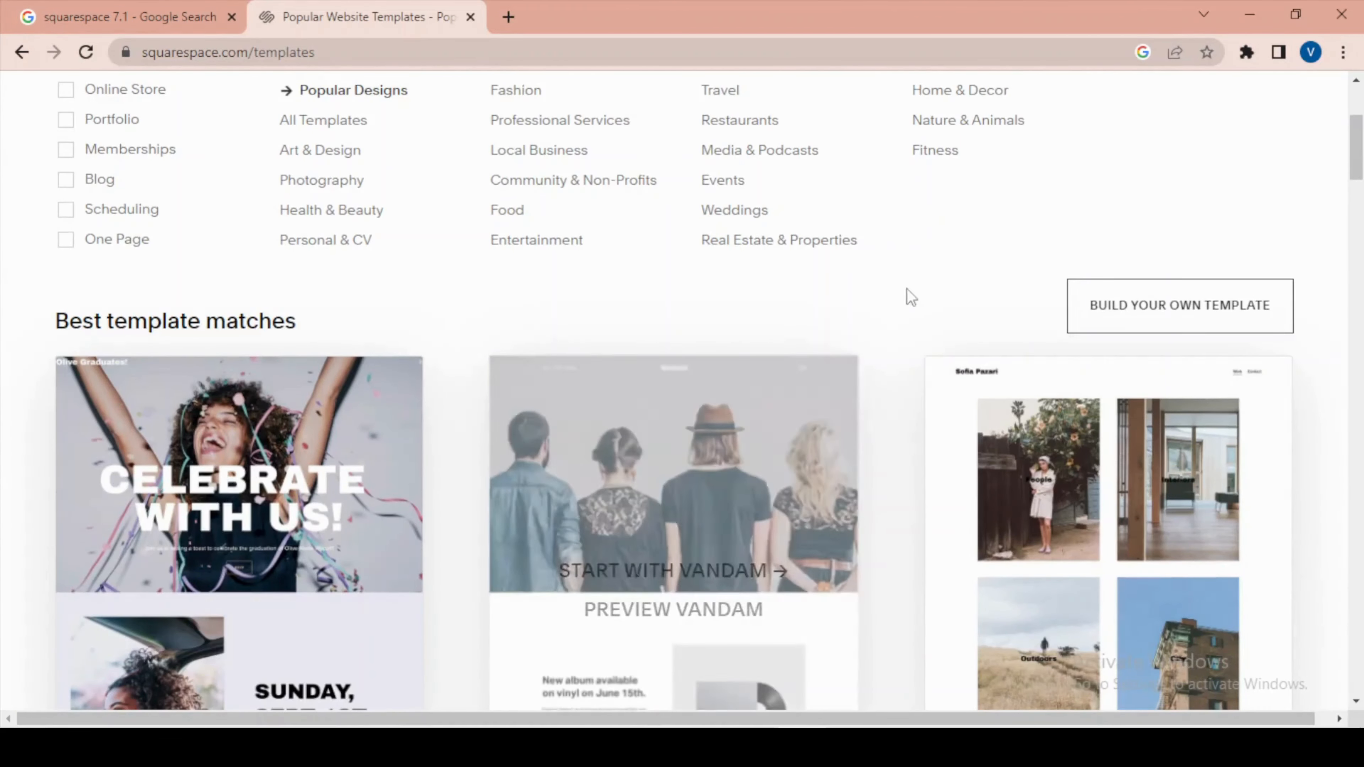
scroll(893, 290, down, 20)
scroll(941, 538, up, 15)
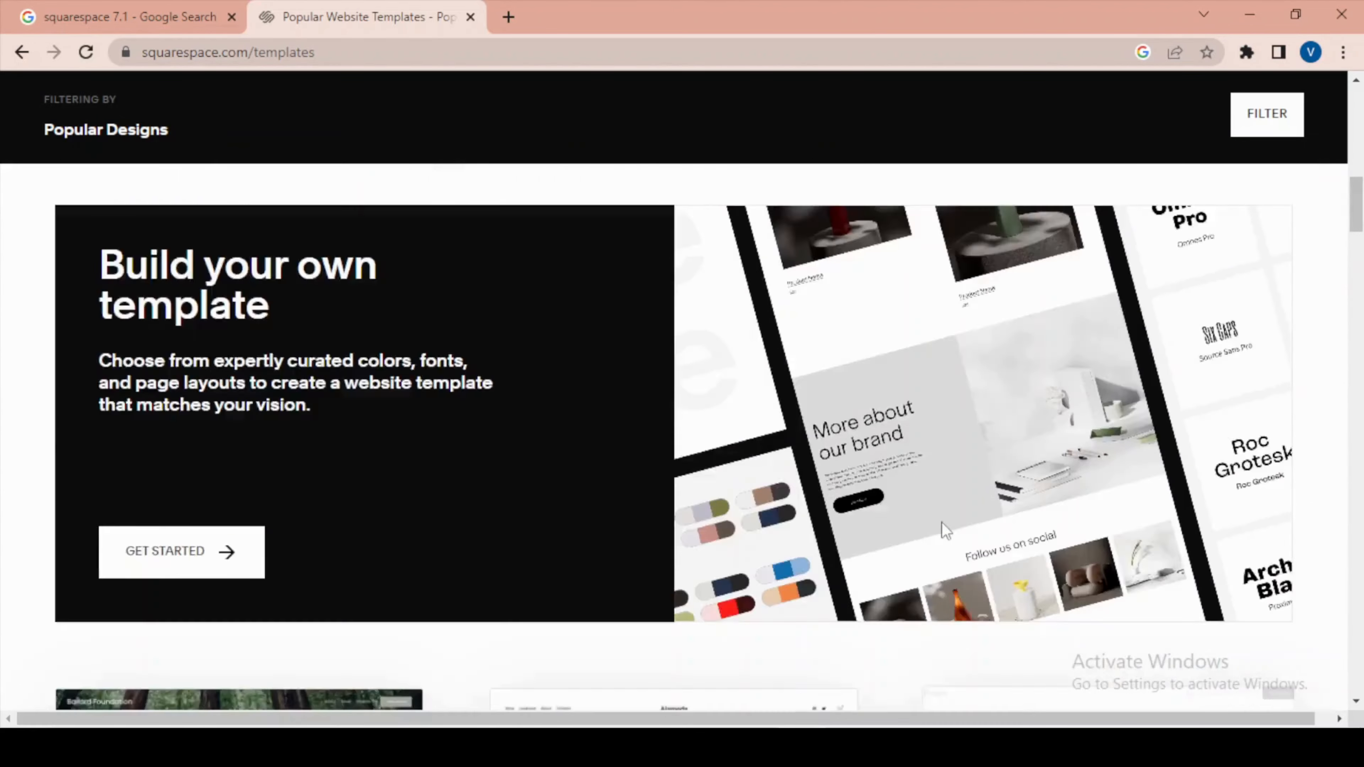
scroll(941, 519, up, 8)
scroll(941, 517, down, 20)
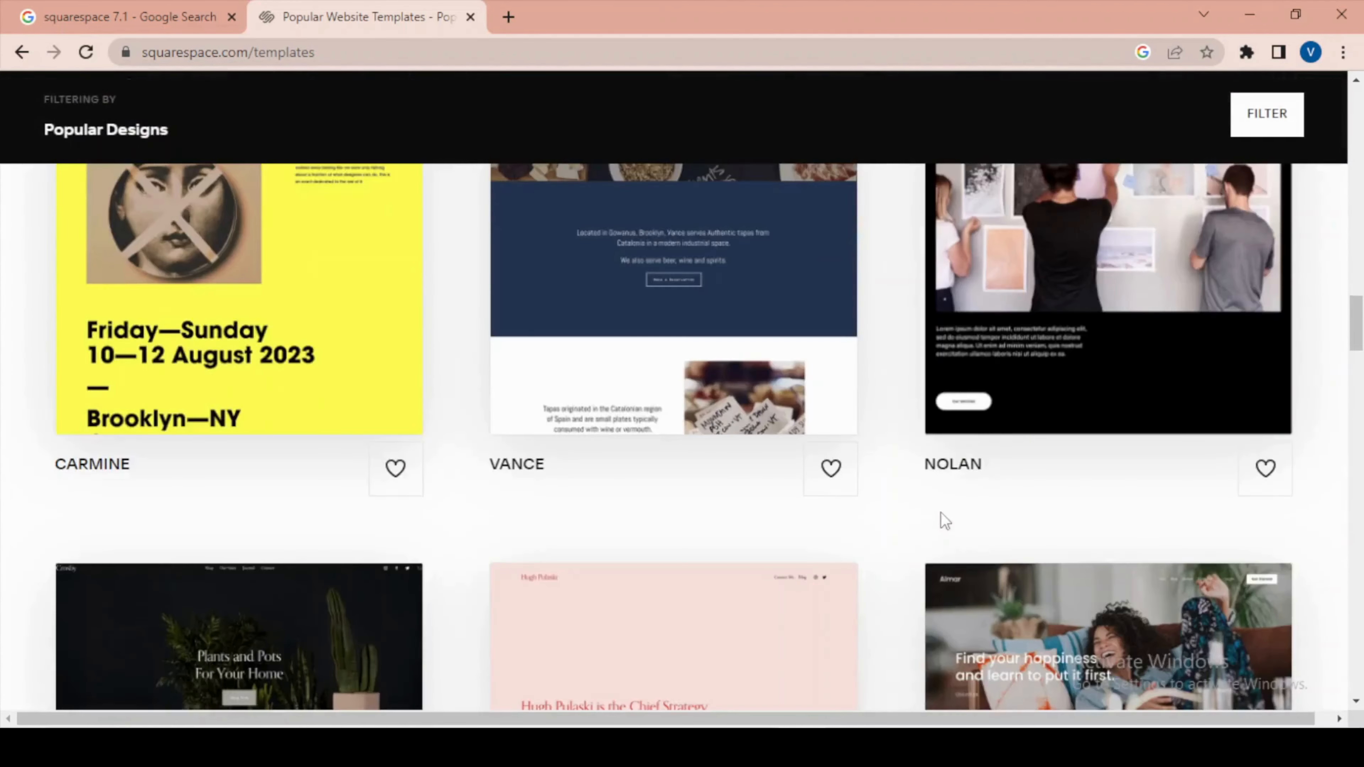
scroll(945, 520, up, 15)
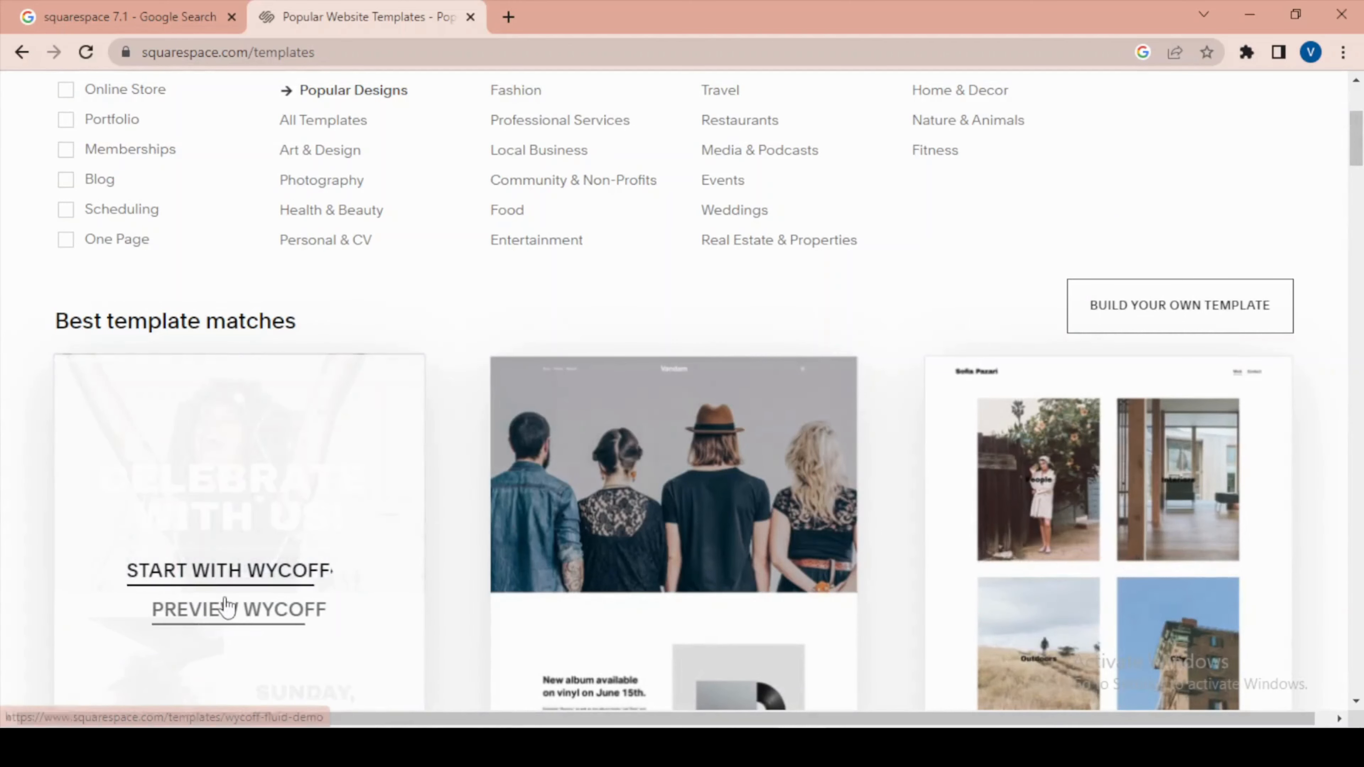
Preview the Wycoff template and start a new site with this design.
click(230, 613)
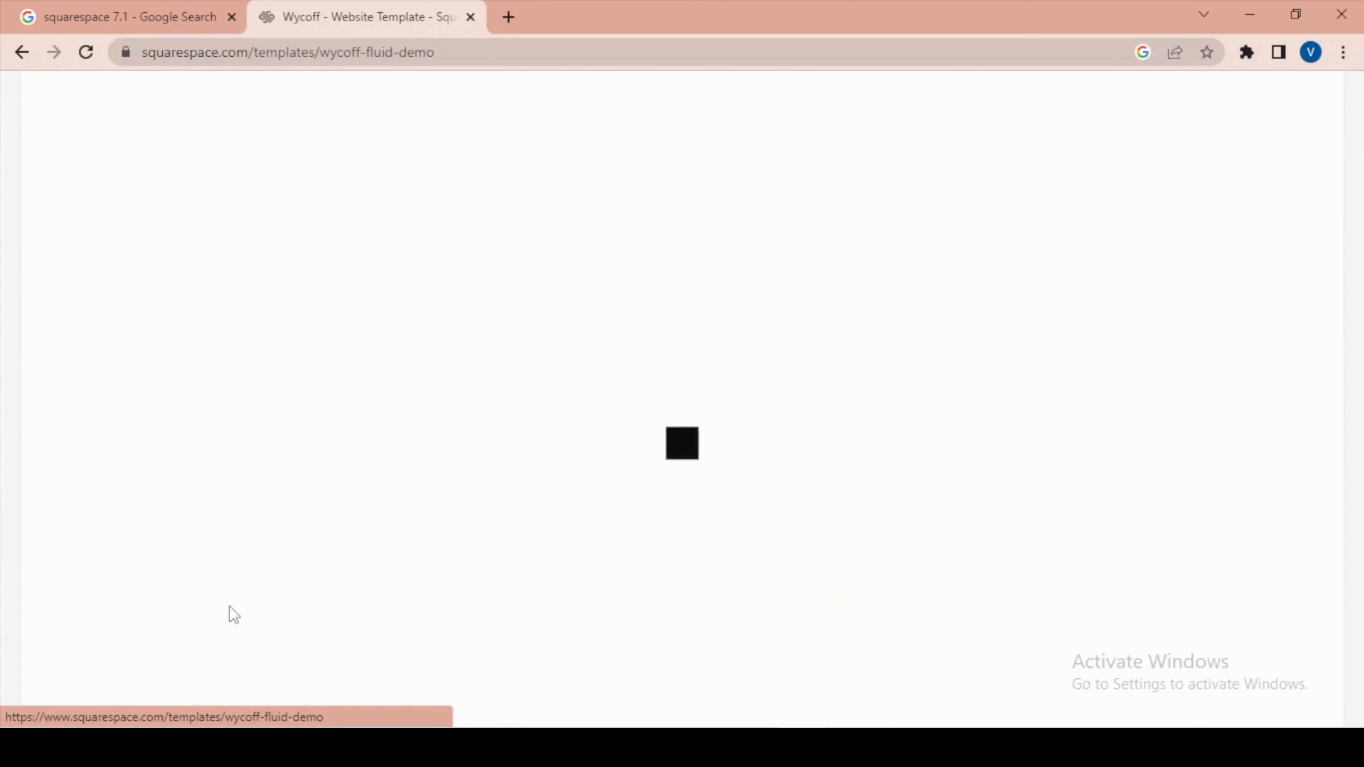
scroll(751, 526, down, 10)
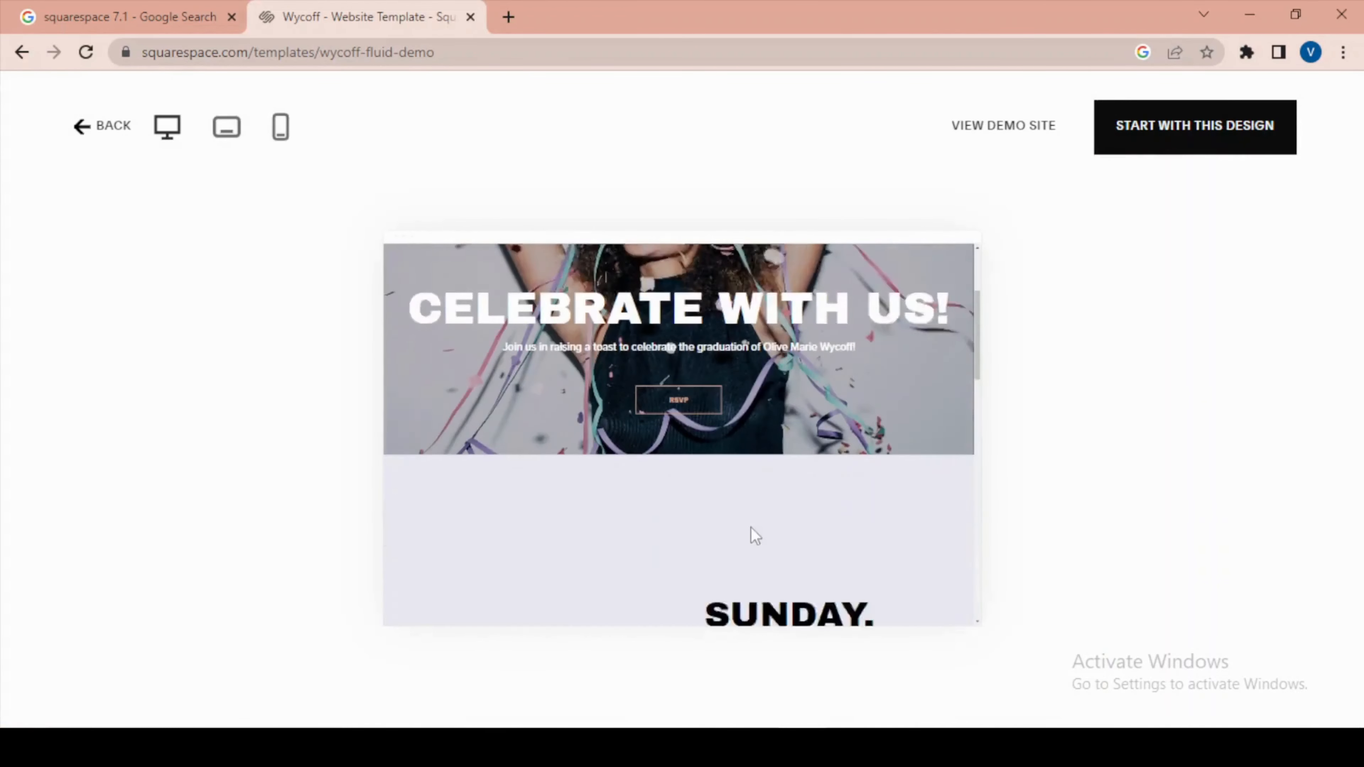
scroll(754, 516, up, 10)
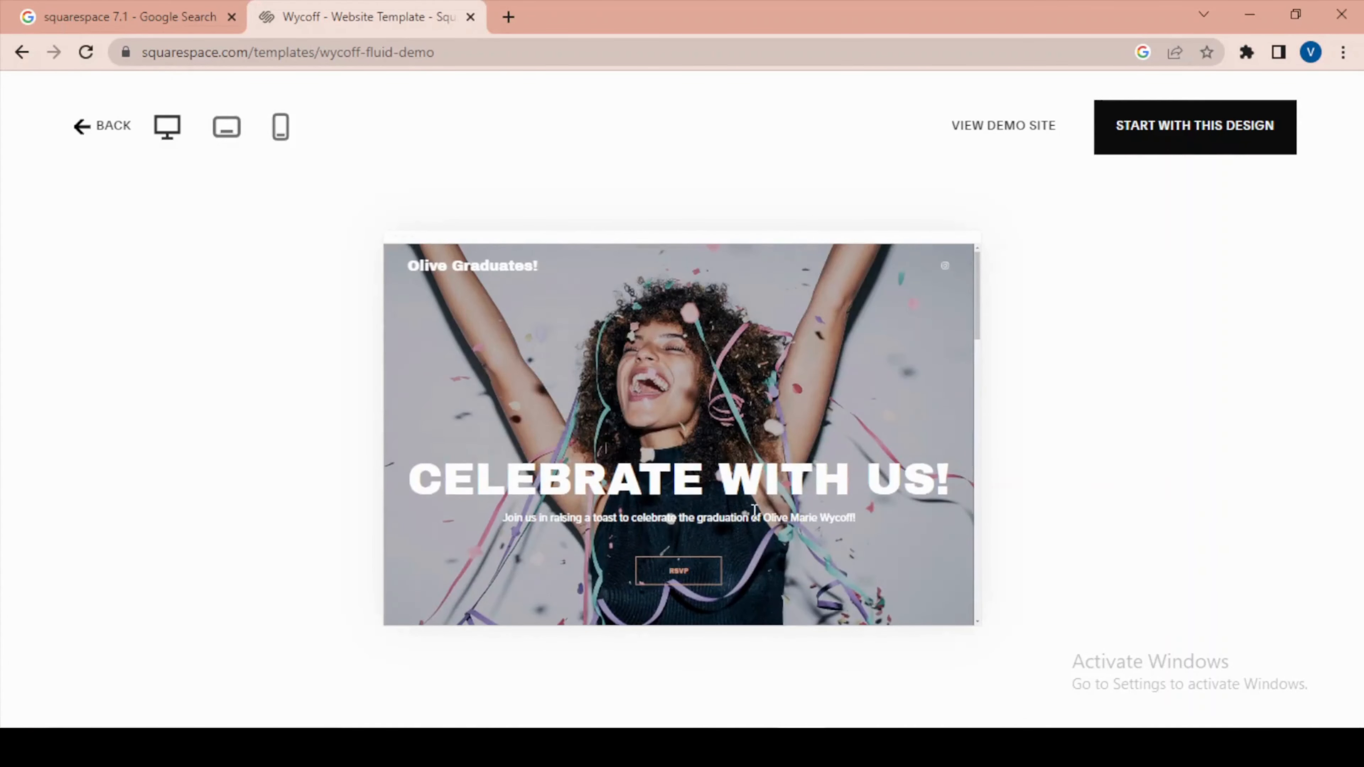
click(1187, 141)
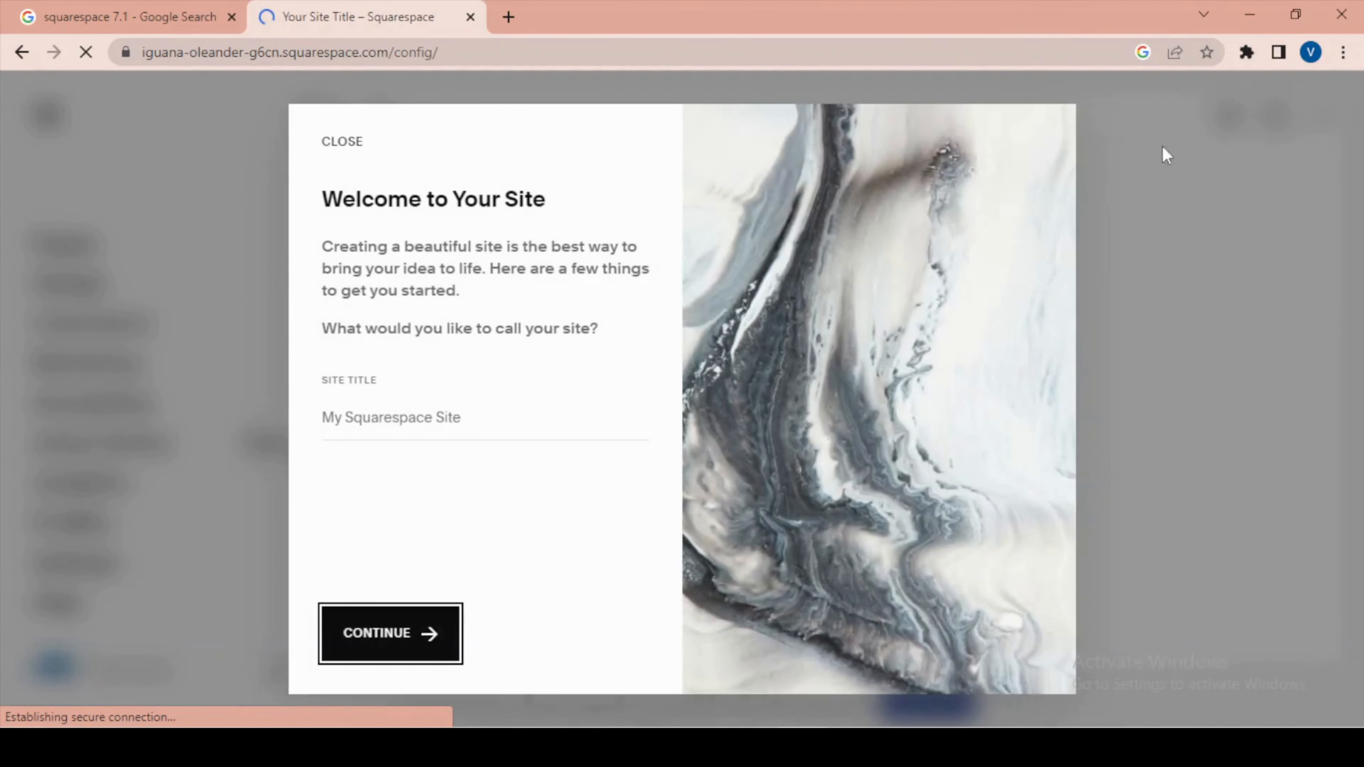
Leave the site title blank and go through the welcome introduction to its end.
click(429, 439)
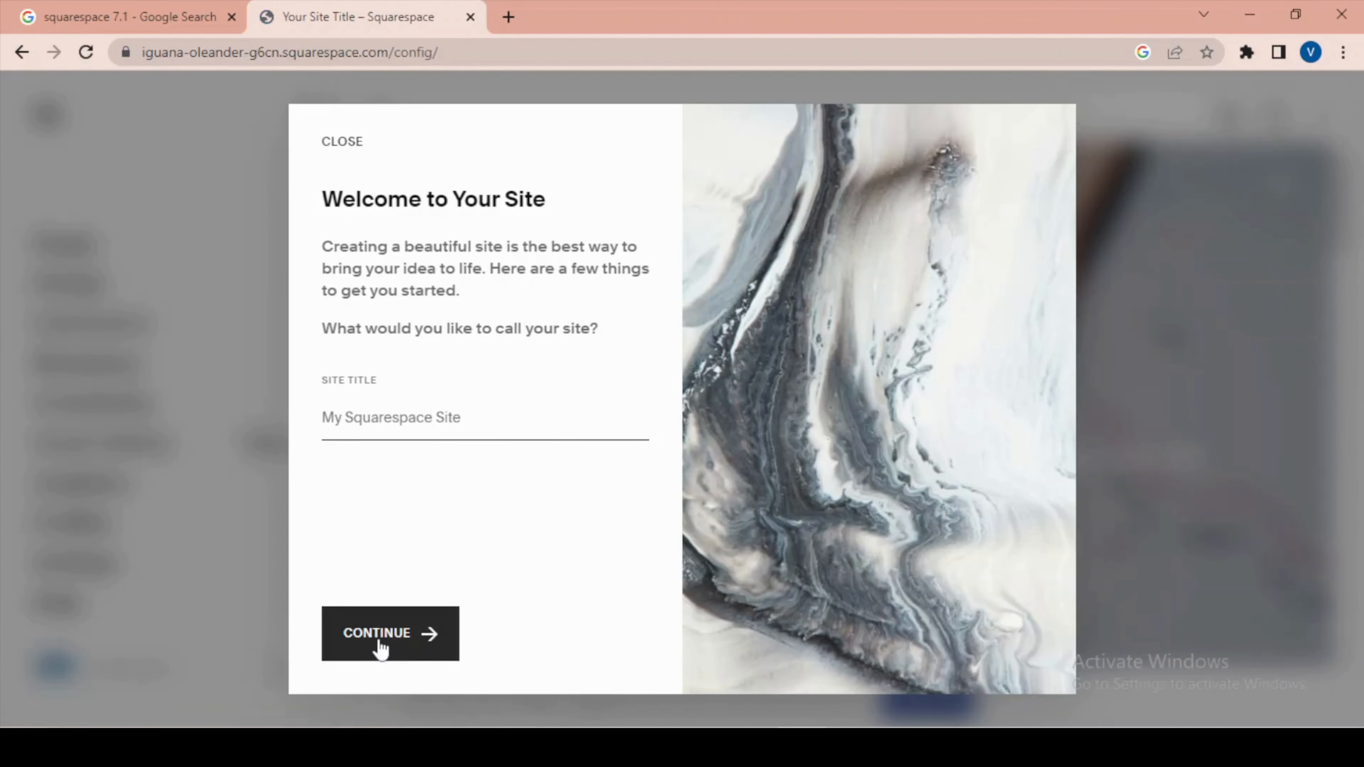
click(383, 648)
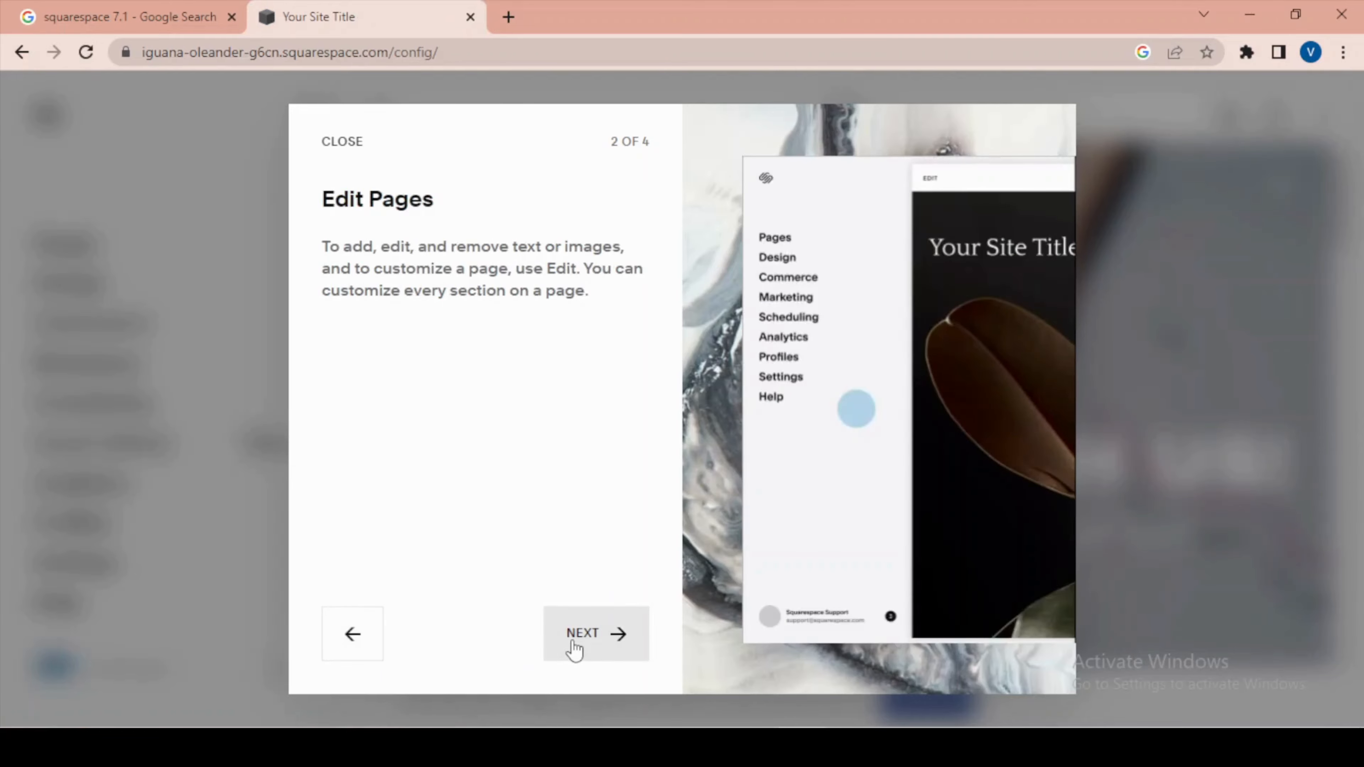
click(574, 650)
click(574, 651)
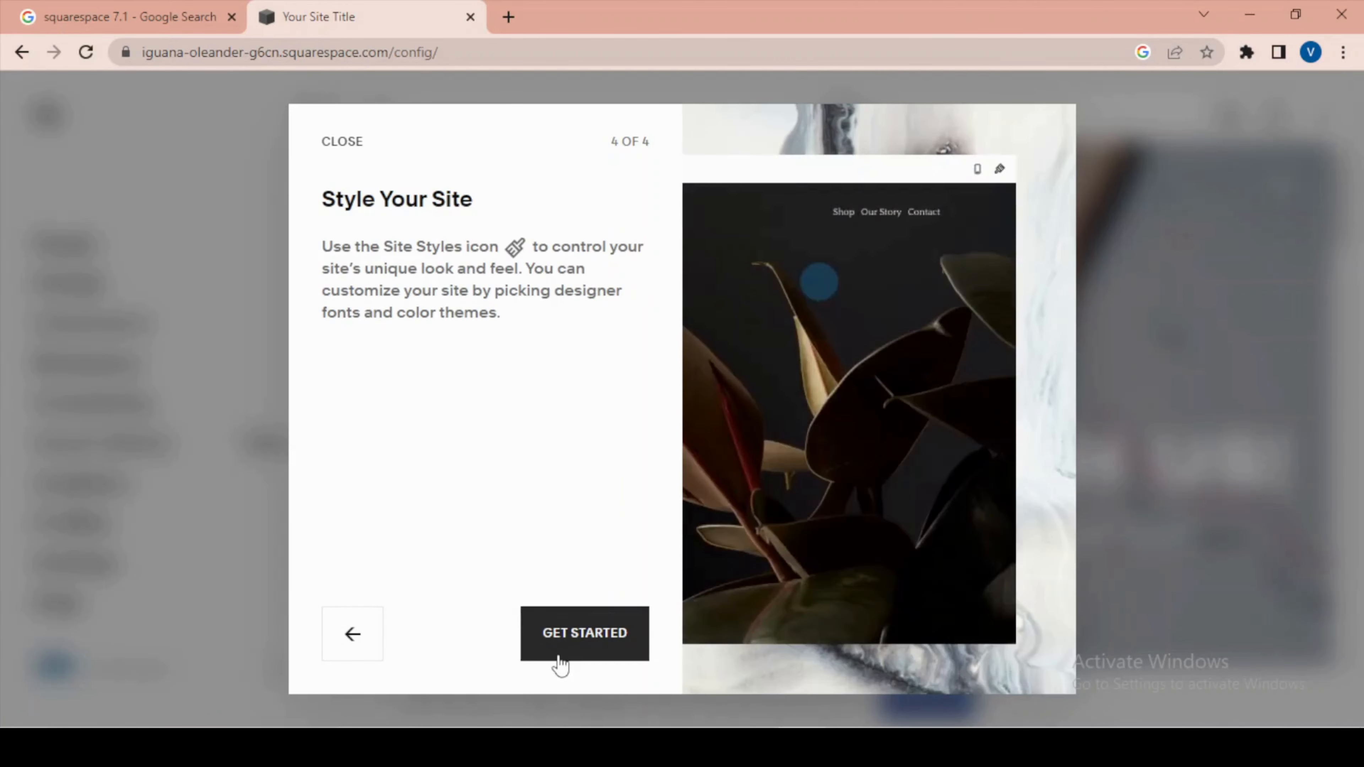
click(558, 656)
Look over the new site's home page, from the hero banner to the section below it.
scroll(1043, 373, down, 11)
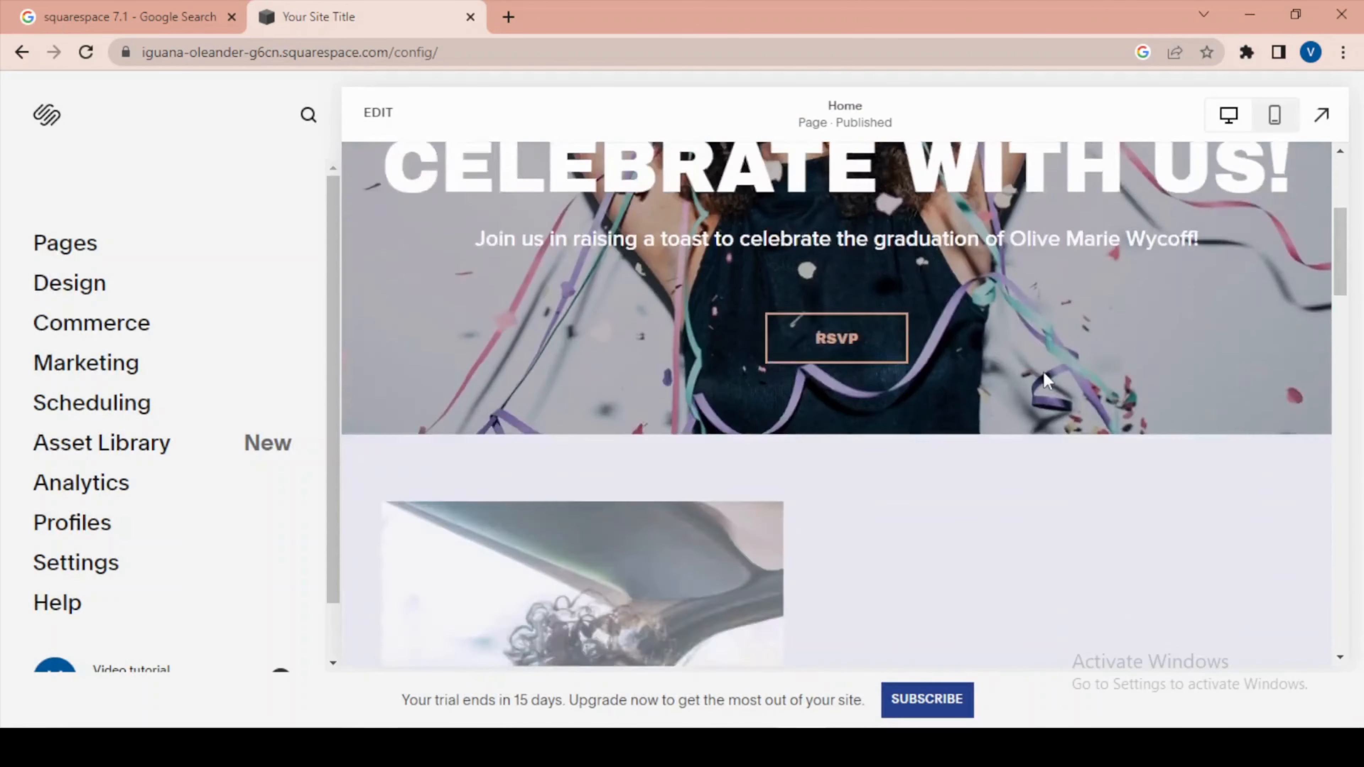
scroll(1043, 372, up, 12)
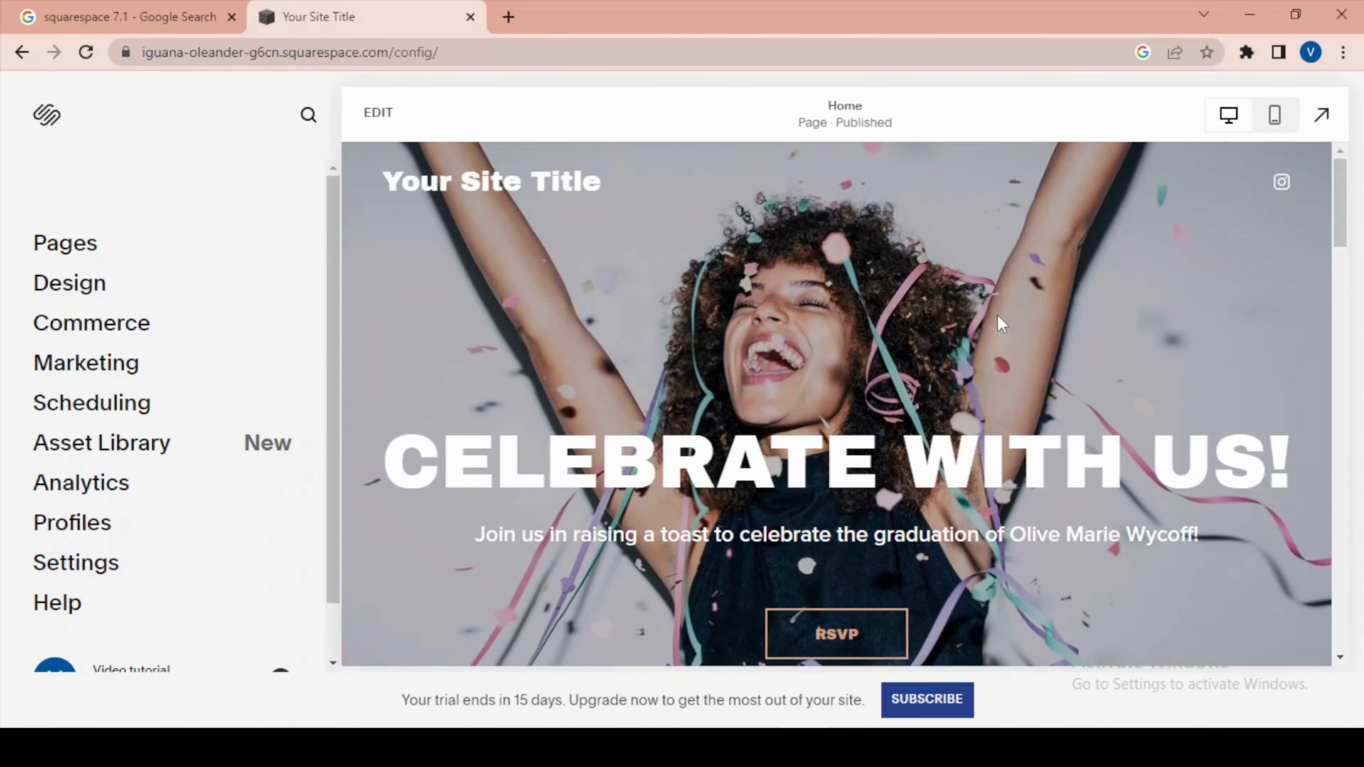
scroll(740, 411, down, 5)
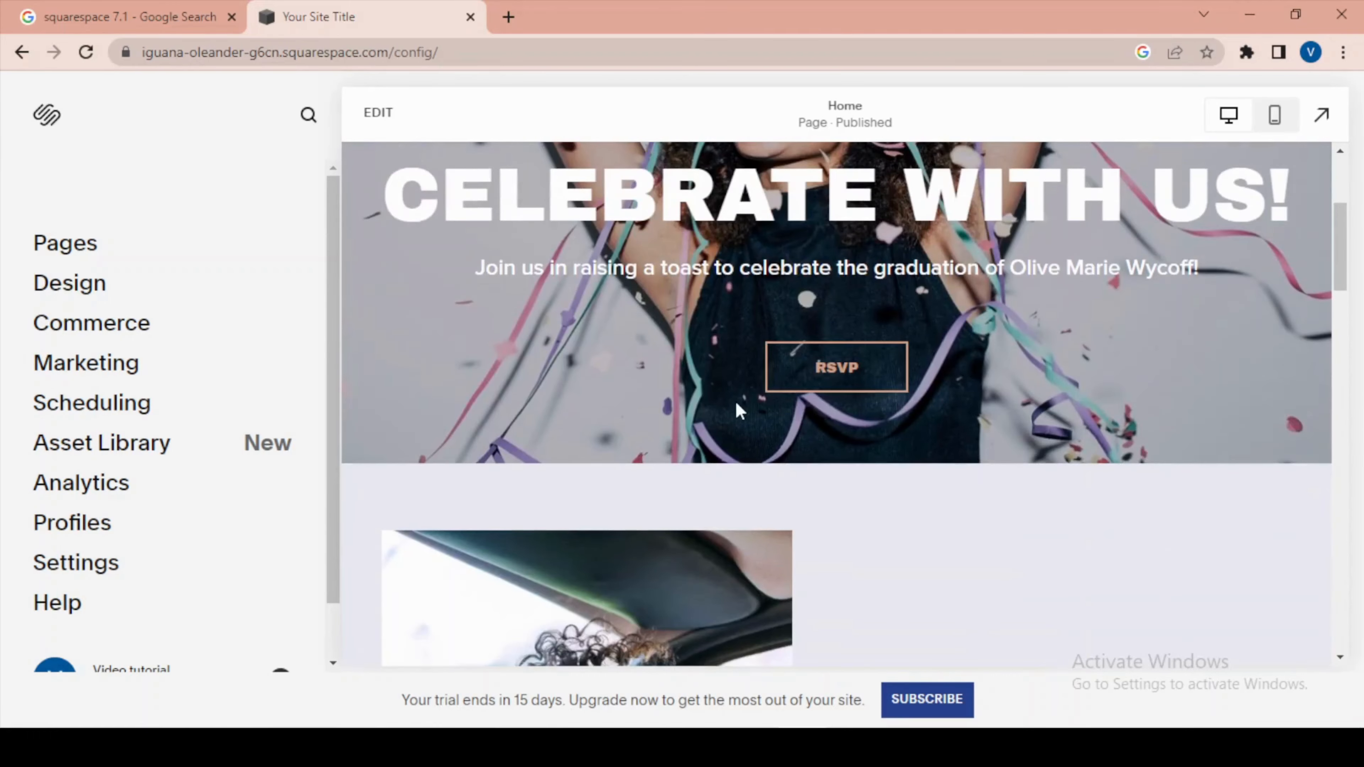
scroll(935, 475, up, 5)
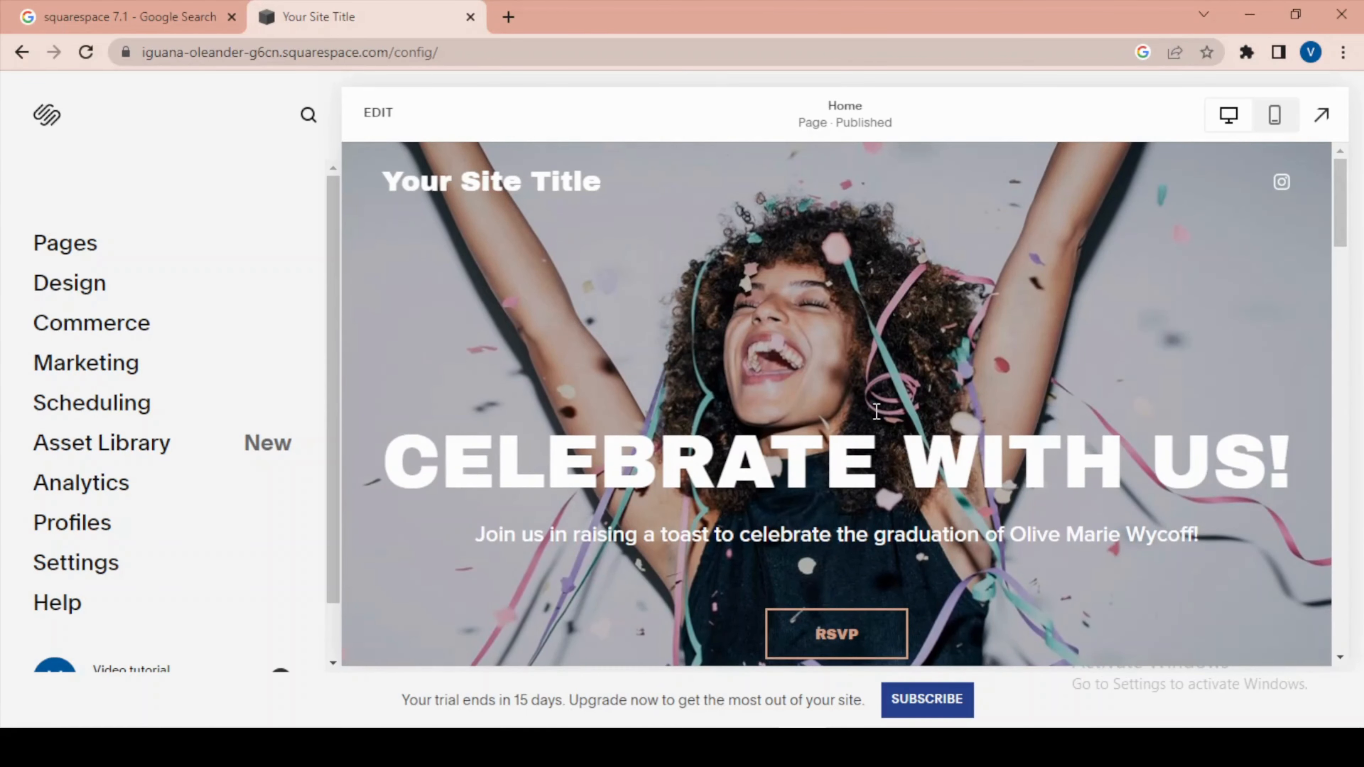
scroll(876, 411, down, 5)
scroll(967, 410, up, 5)
Open the site's page list and move the Home page from Not Linked into Main Navigation.
click(72, 253)
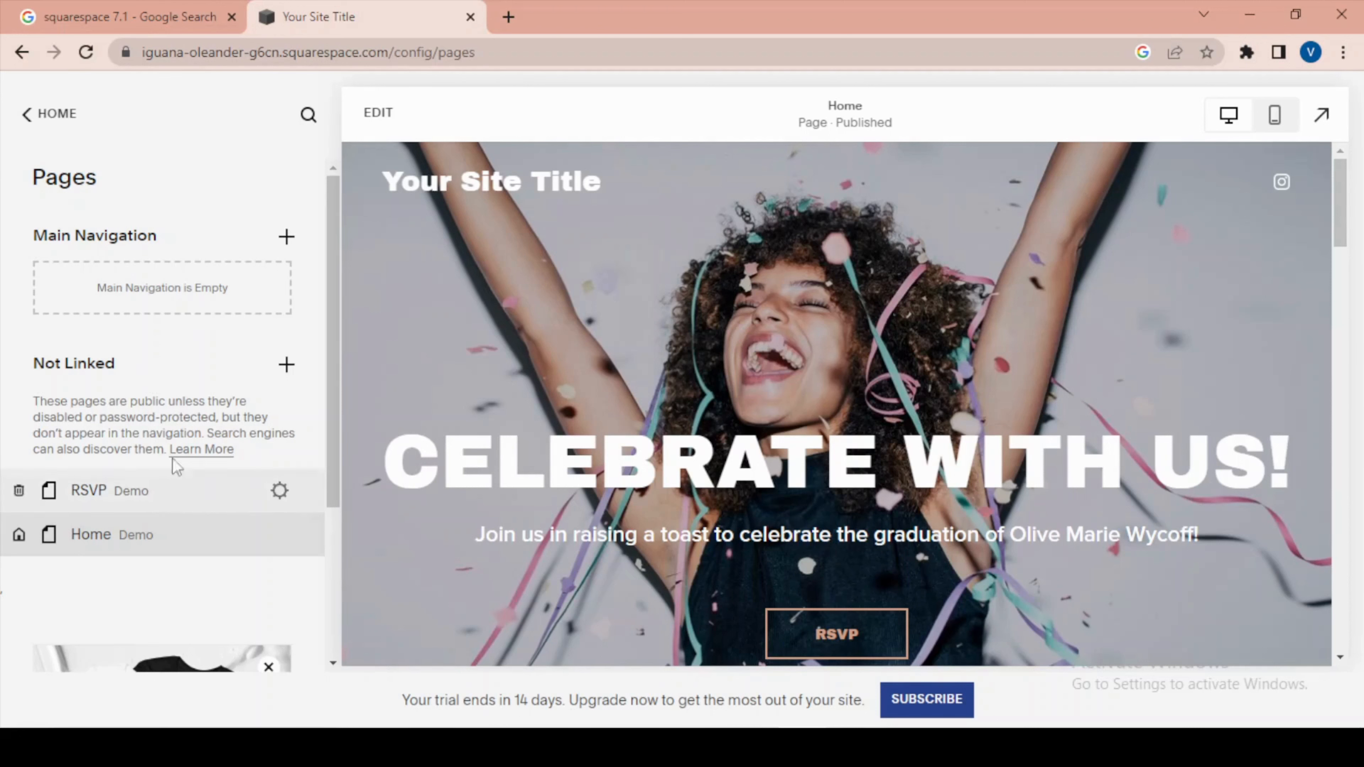
scroll(161, 446, down, 4)
scroll(153, 441, up, 4)
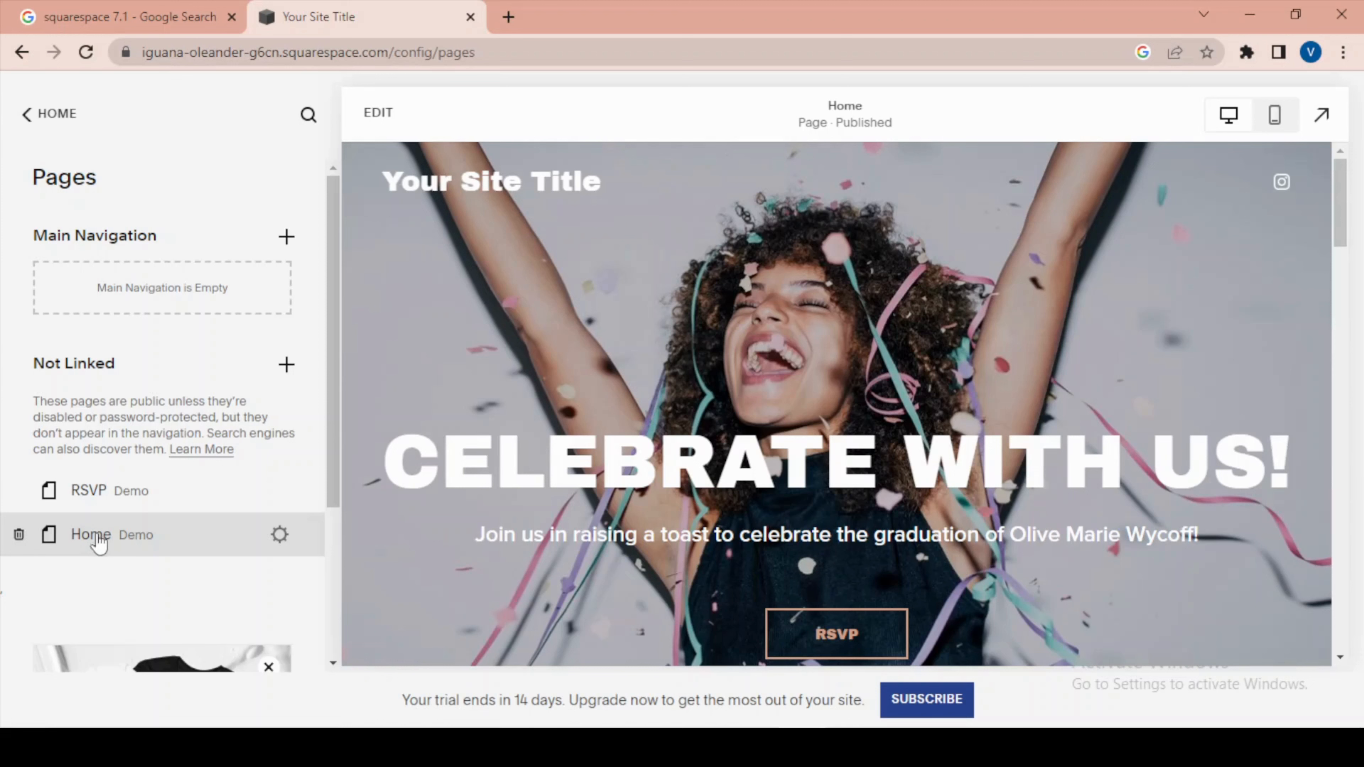
drag(101, 533, 105, 497)
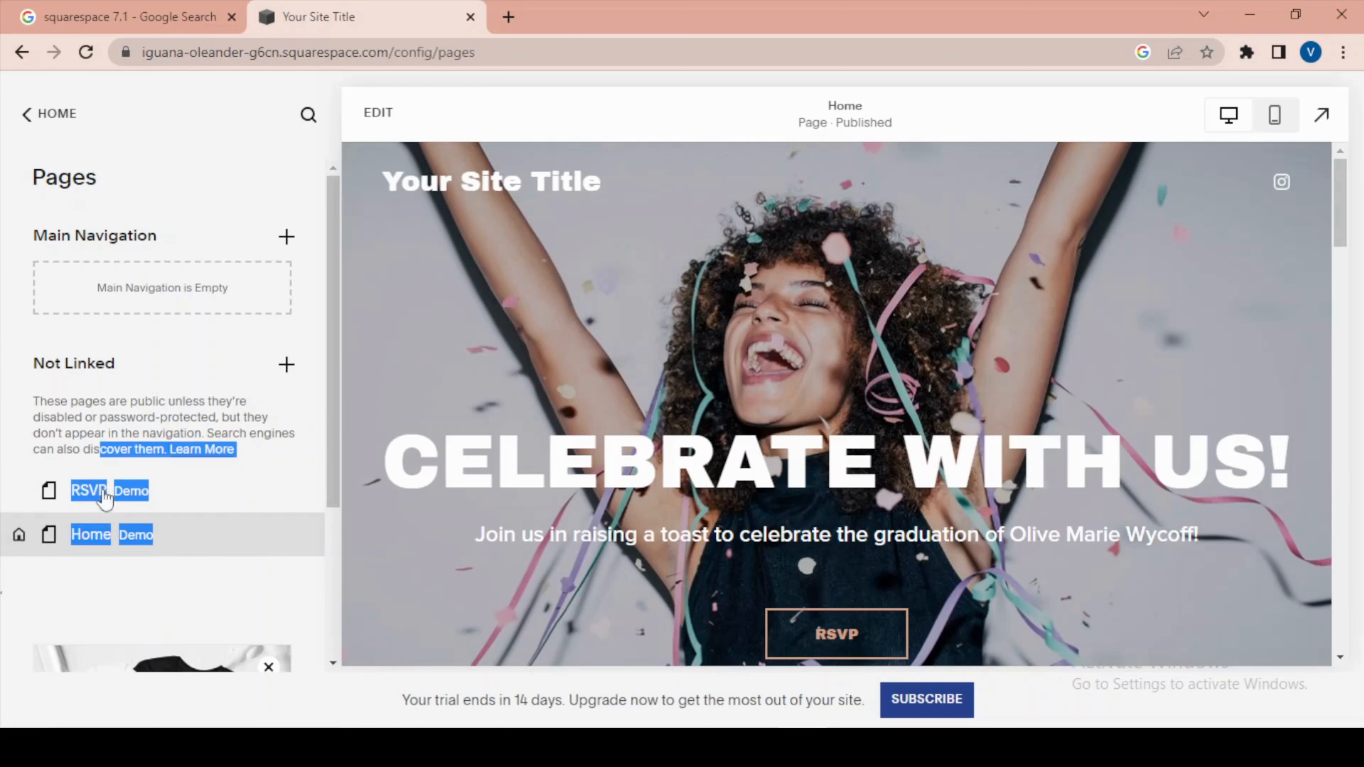
click(158, 604)
drag(94, 548, 116, 265)
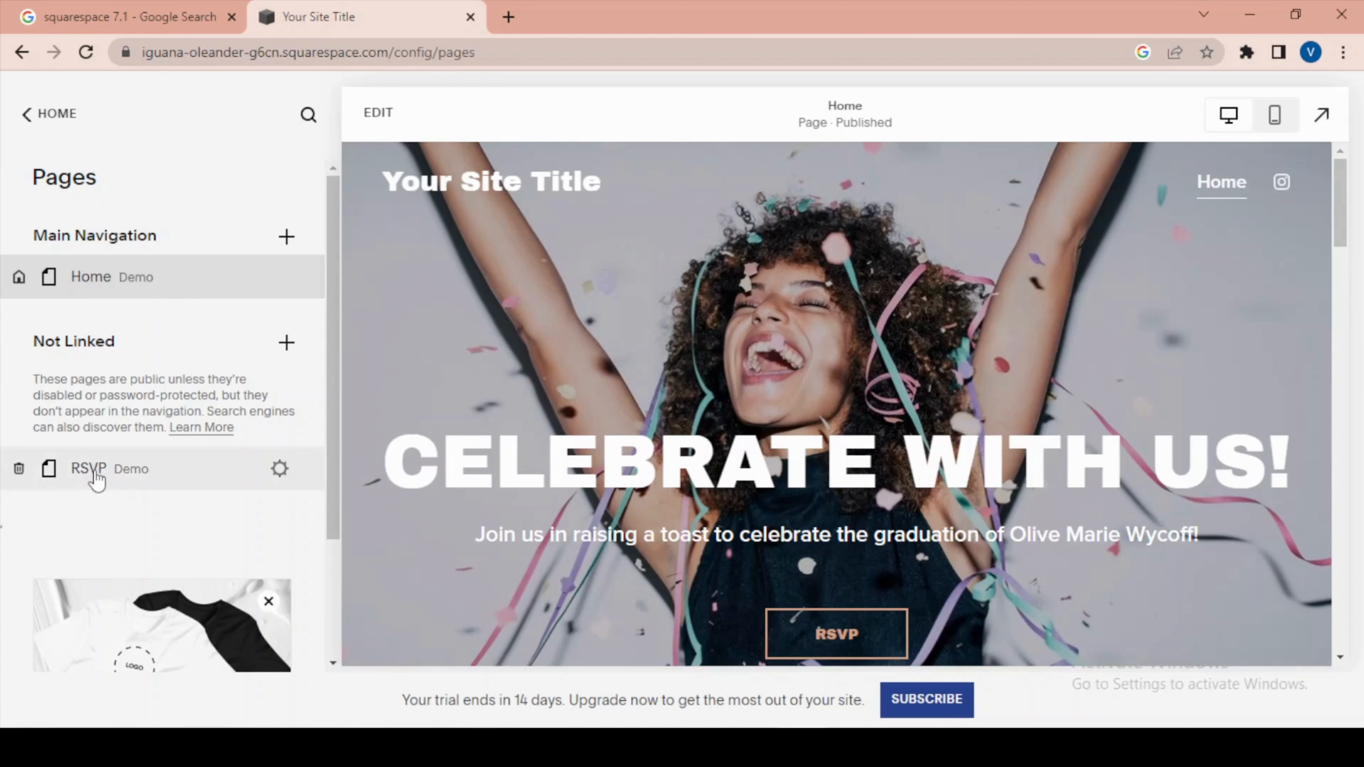
Open the RSVP page to review its form, and move the page into Main Navigation above Home.
click(113, 473)
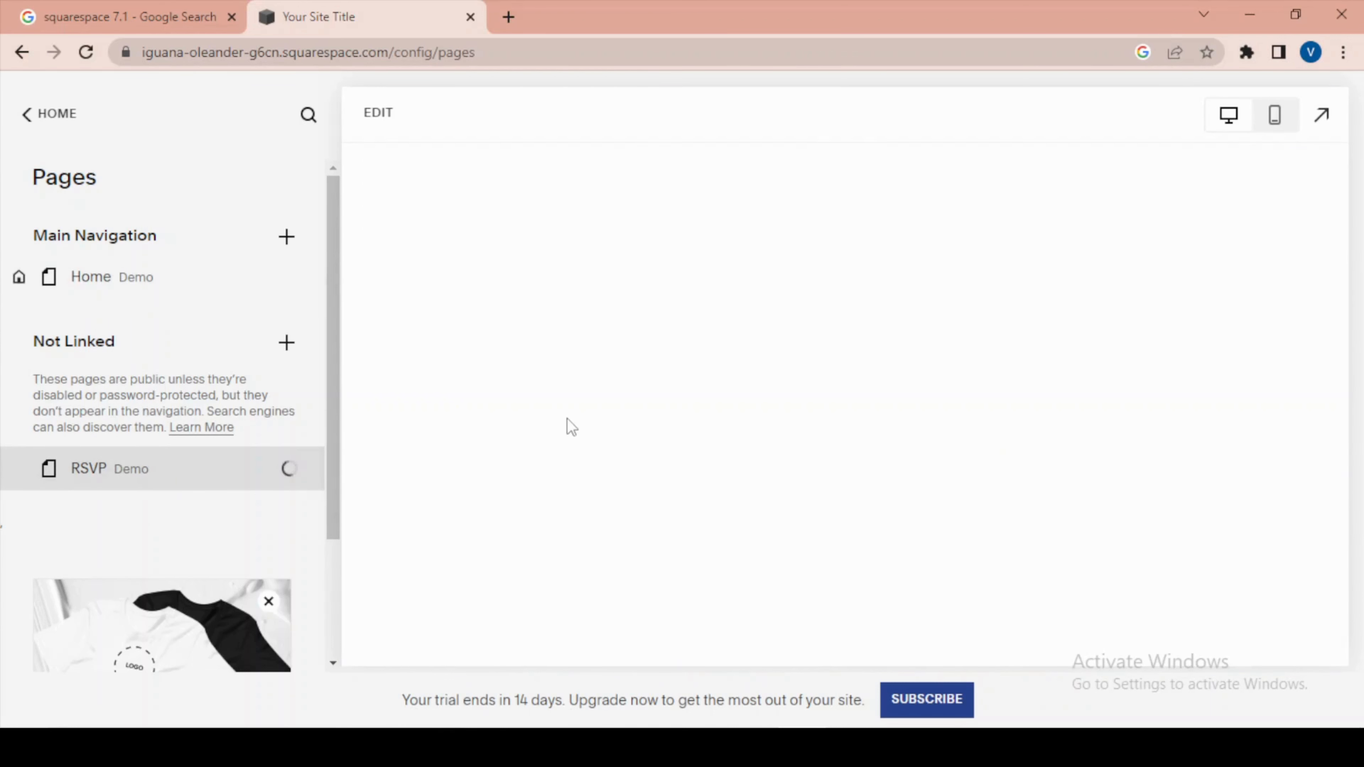
scroll(567, 418, down, 5)
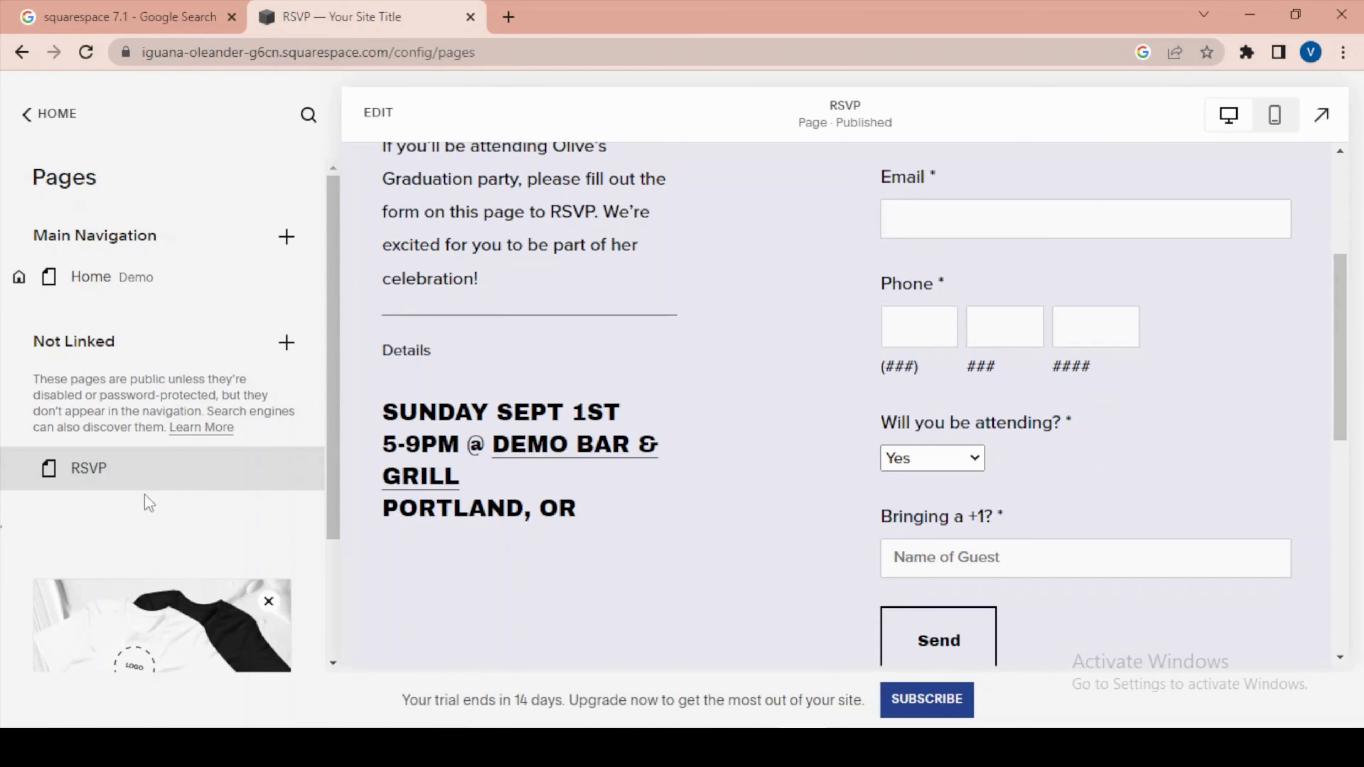
scroll(395, 329, up, 5)
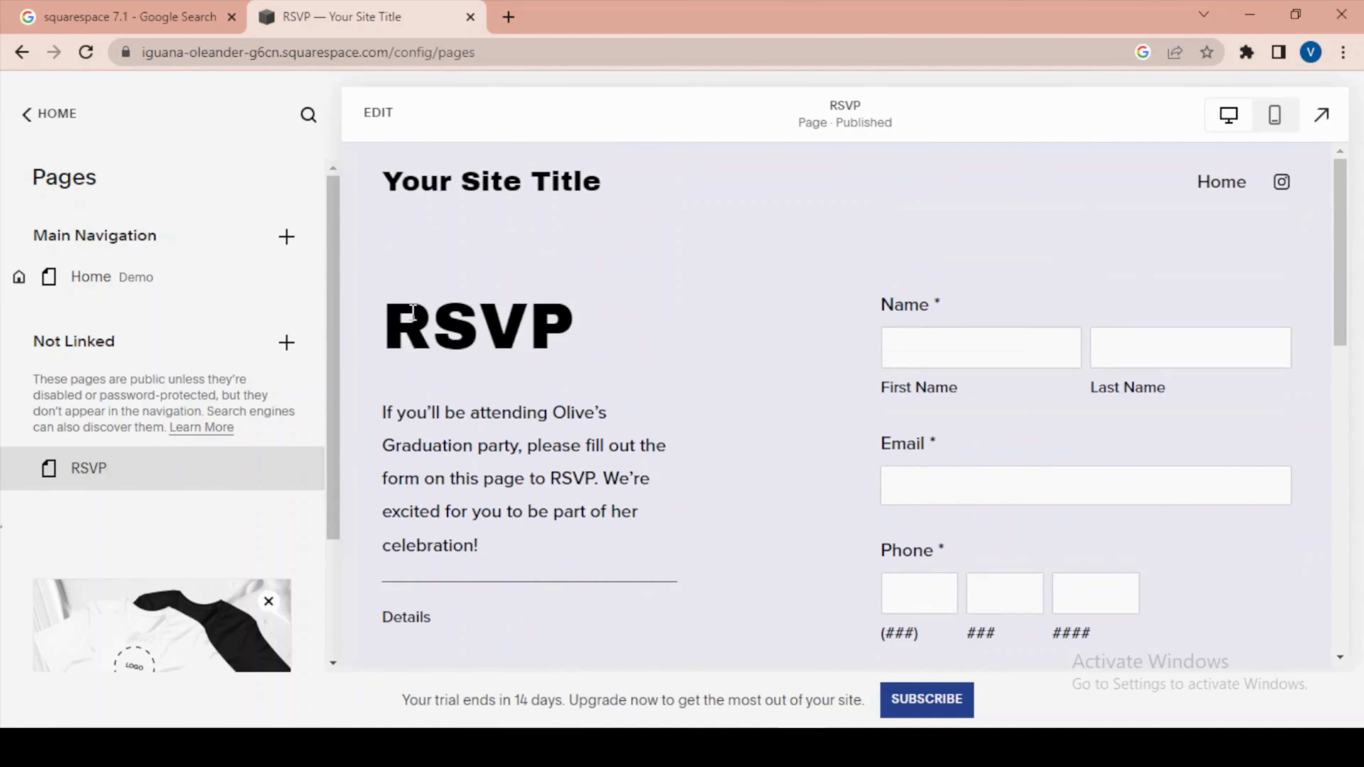
drag(86, 475, 116, 300)
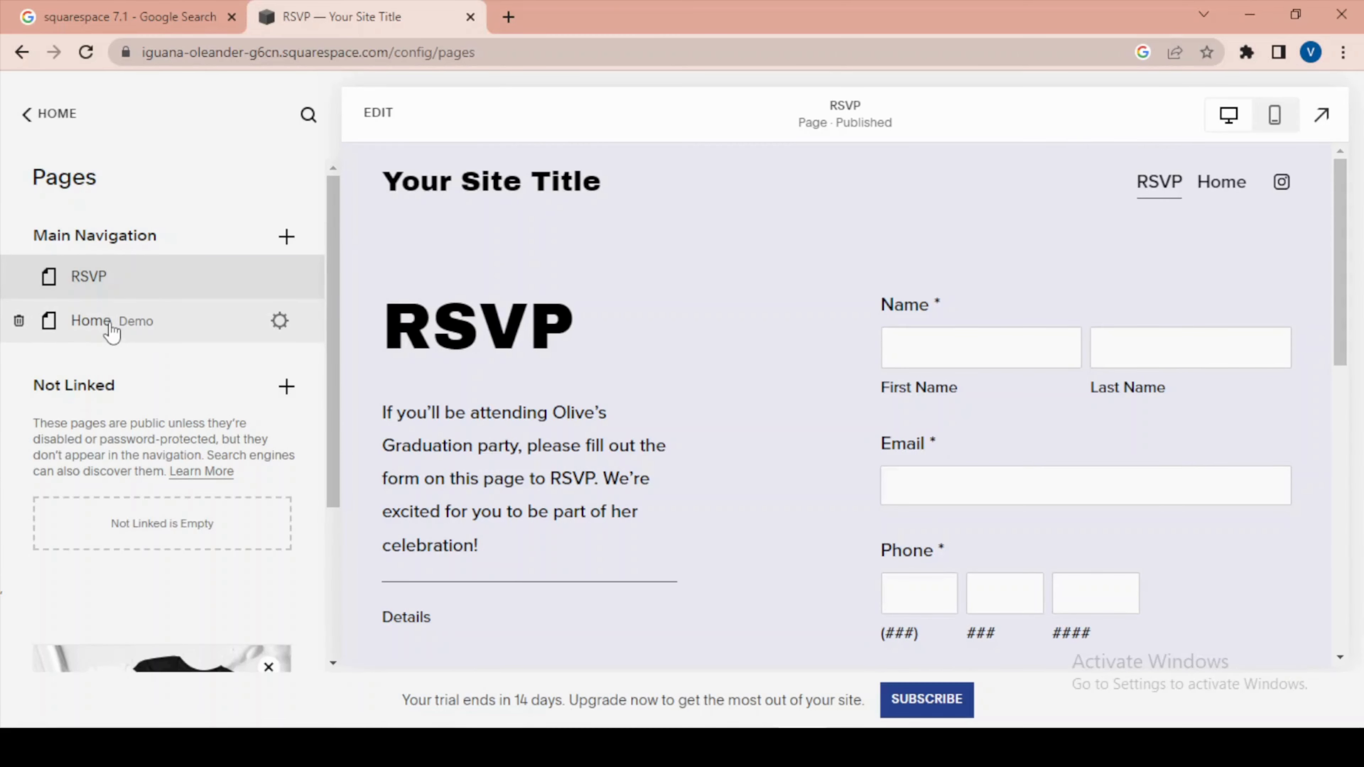
Open the Home page through the site's header navigation and look over its content.
click(1226, 191)
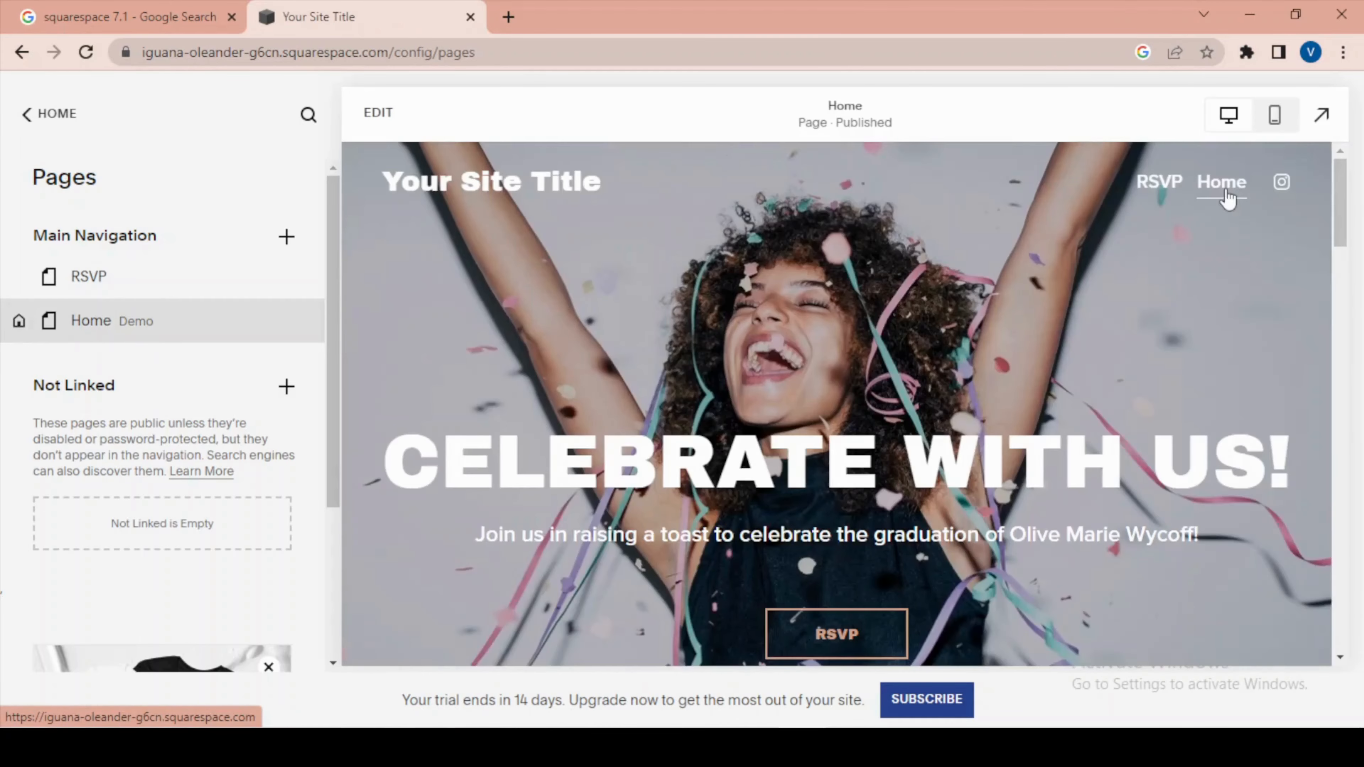
scroll(1122, 292, down, 5)
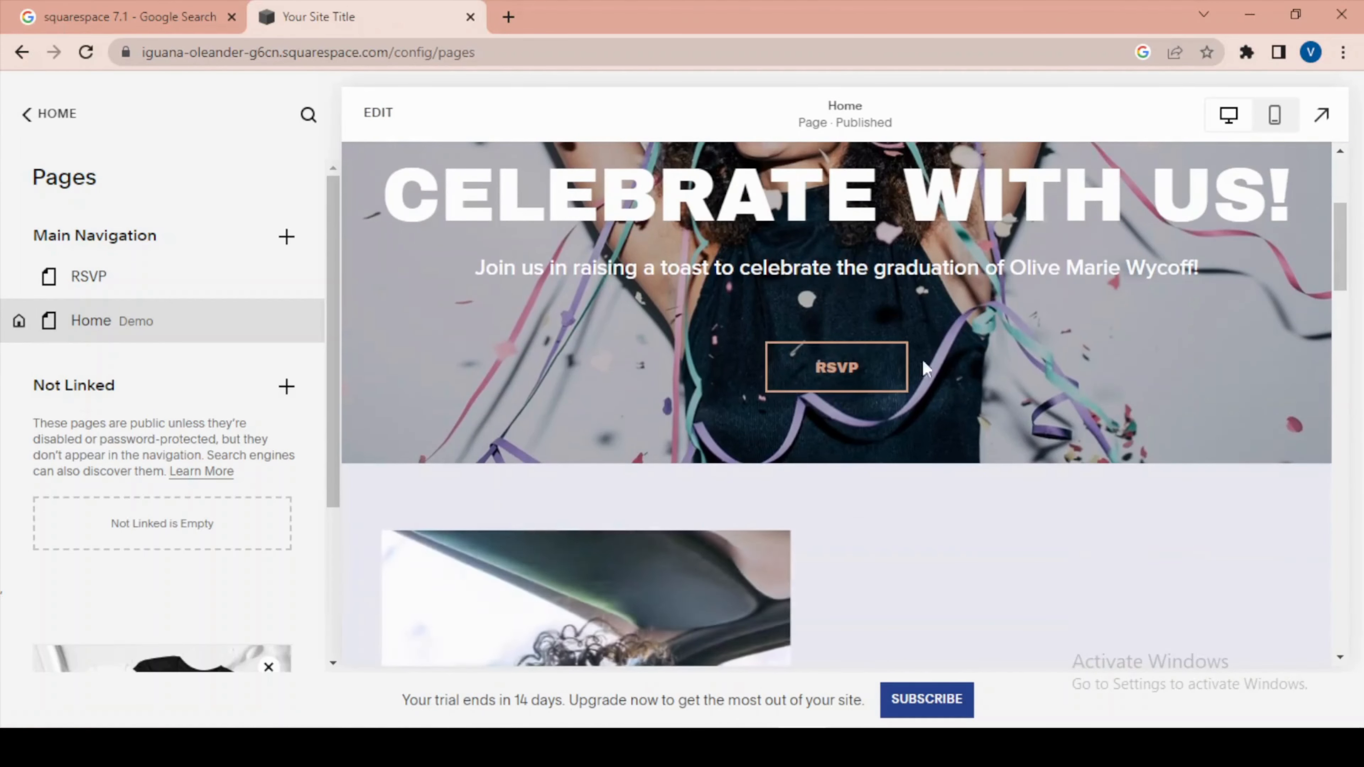
scroll(870, 411, up, 5)
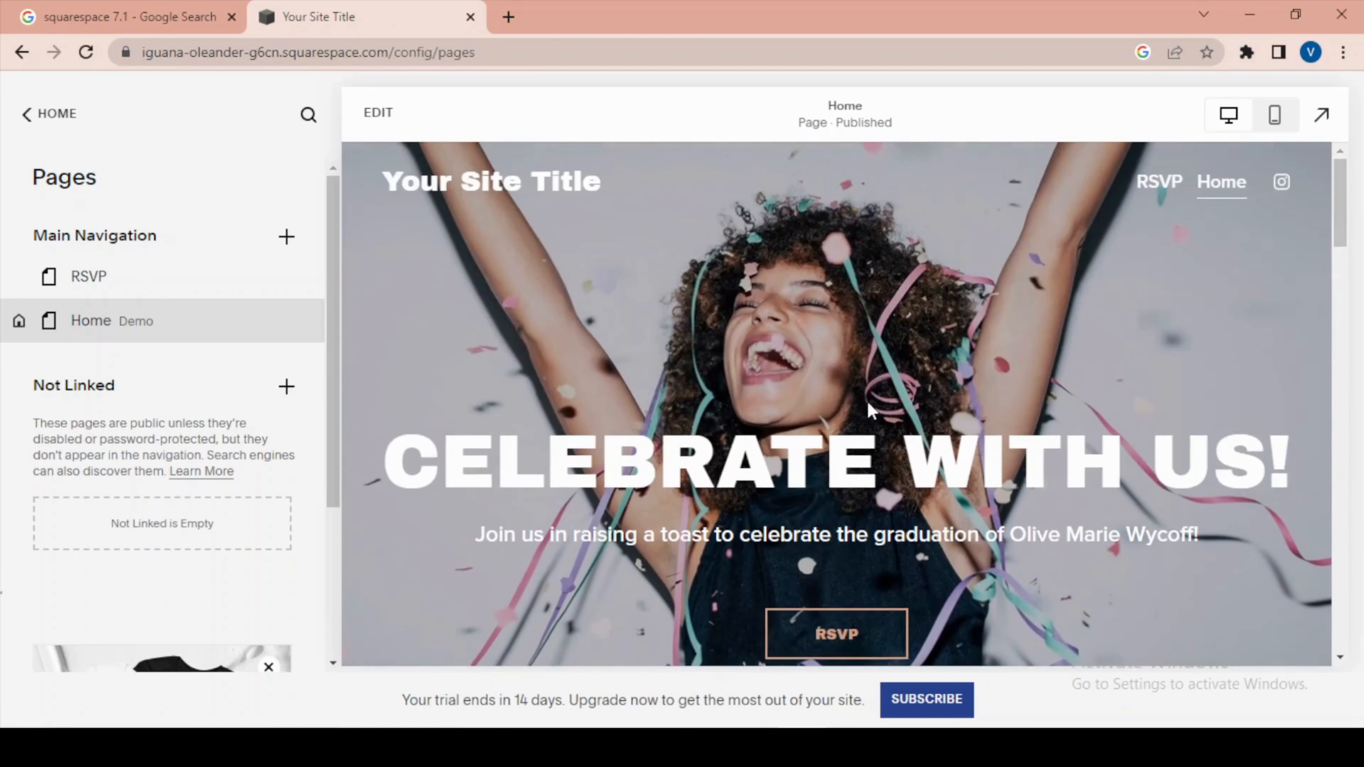
Move the RSVP page from Main Navigation back to Not Linked and reopen the Home page.
click(85, 290)
drag(88, 290, 128, 520)
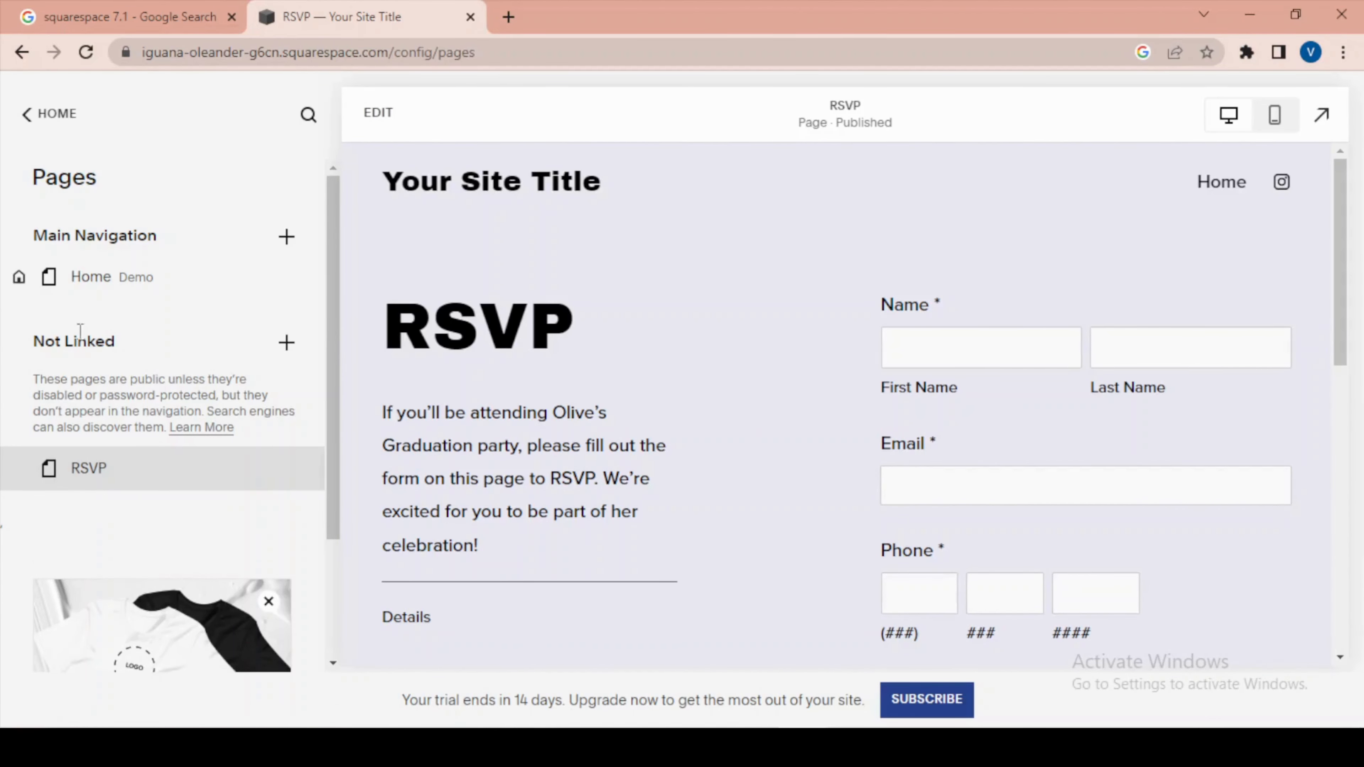
click(125, 276)
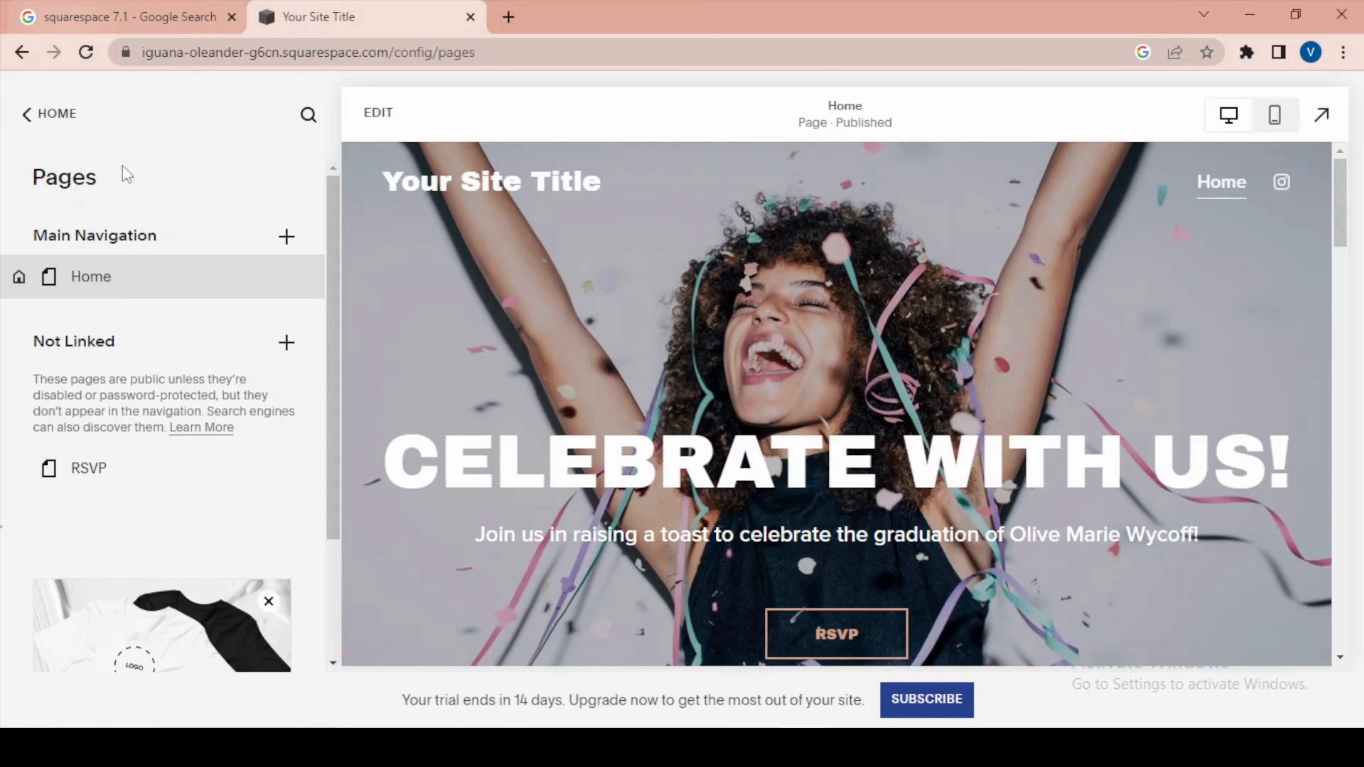
Add a blank page to Main Navigation above Home and name it "my experince".
mouse_move(219, 277)
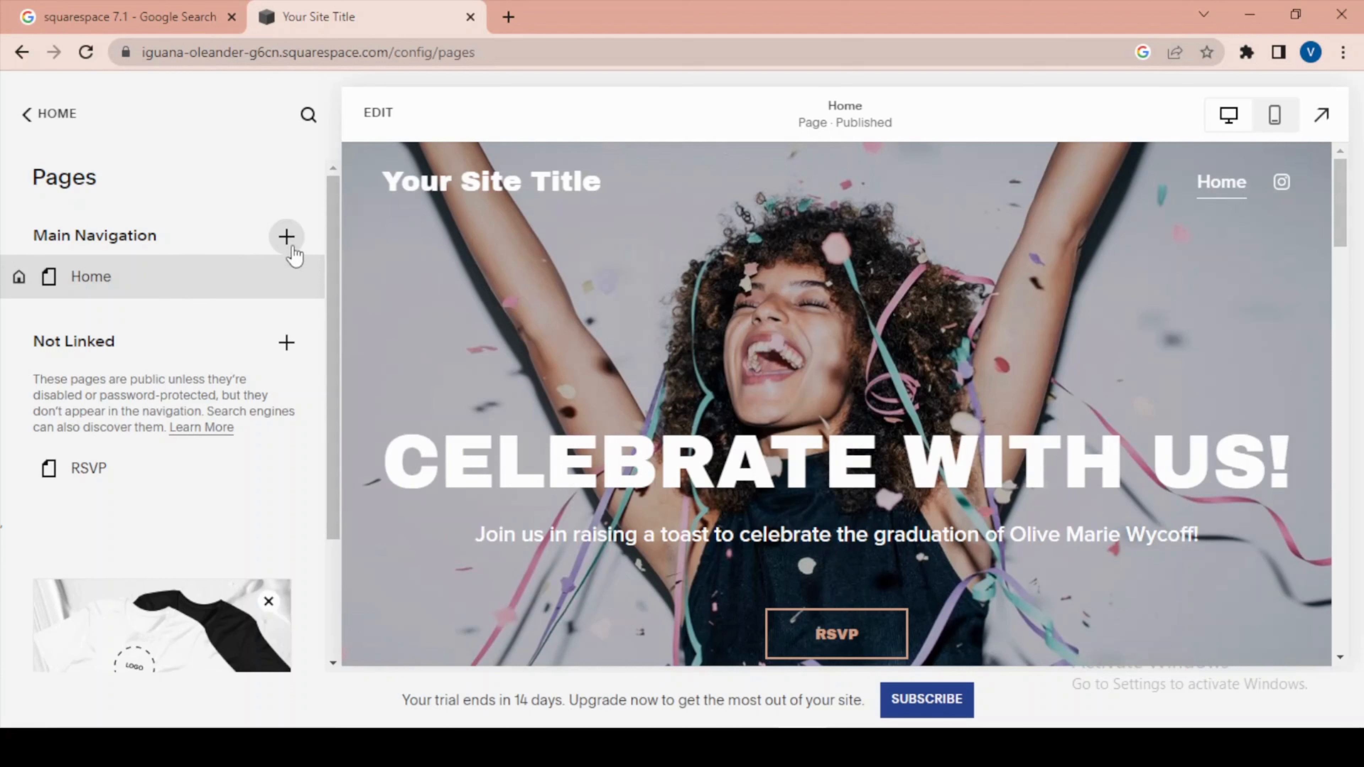
click(287, 237)
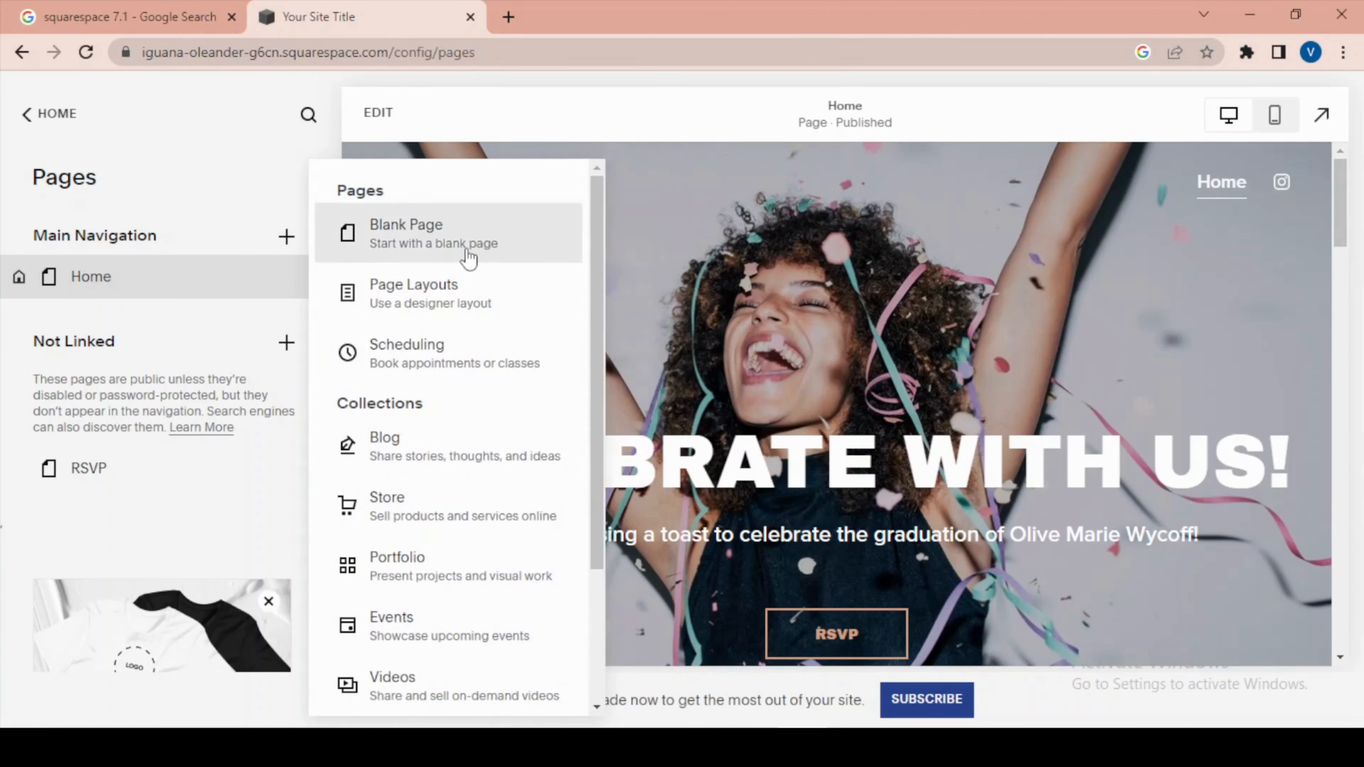
scroll(472, 268, down, 3)
scroll(486, 441, up, 3)
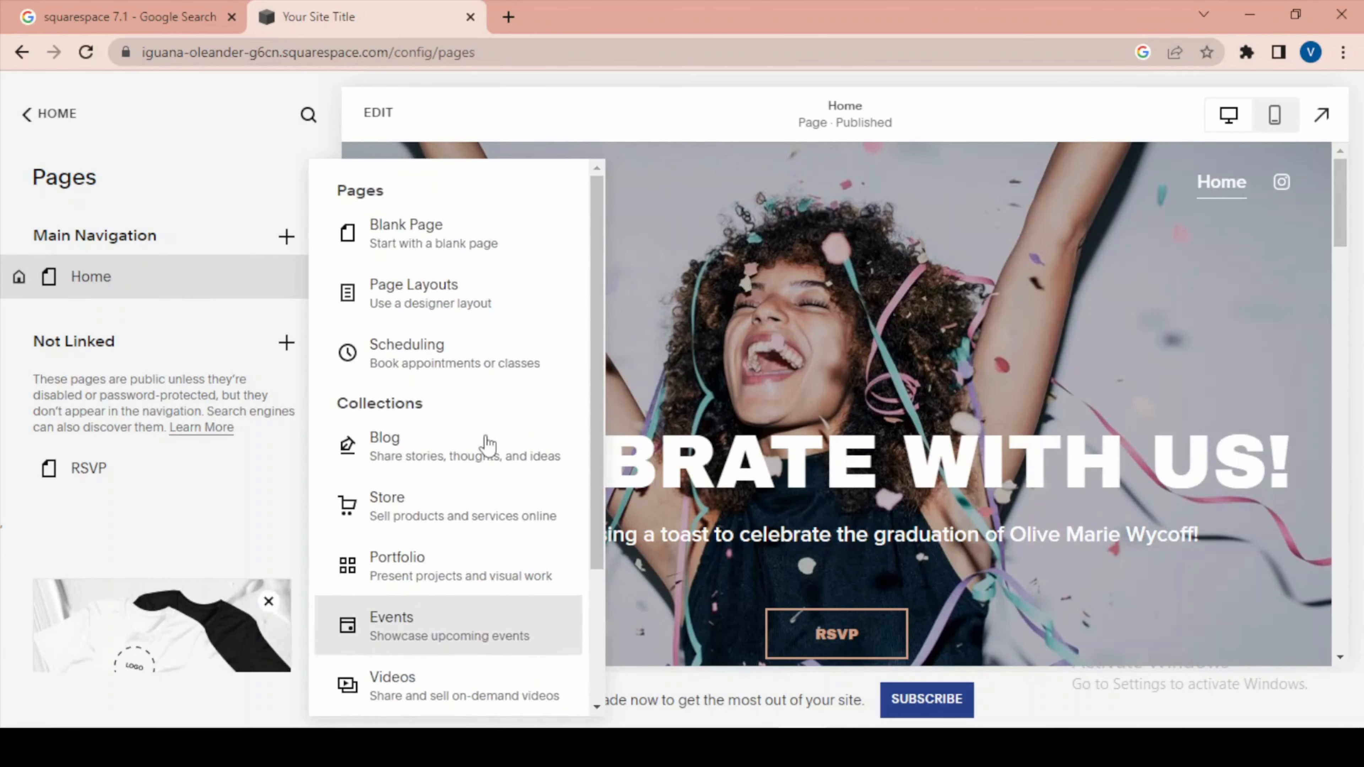
click(404, 251)
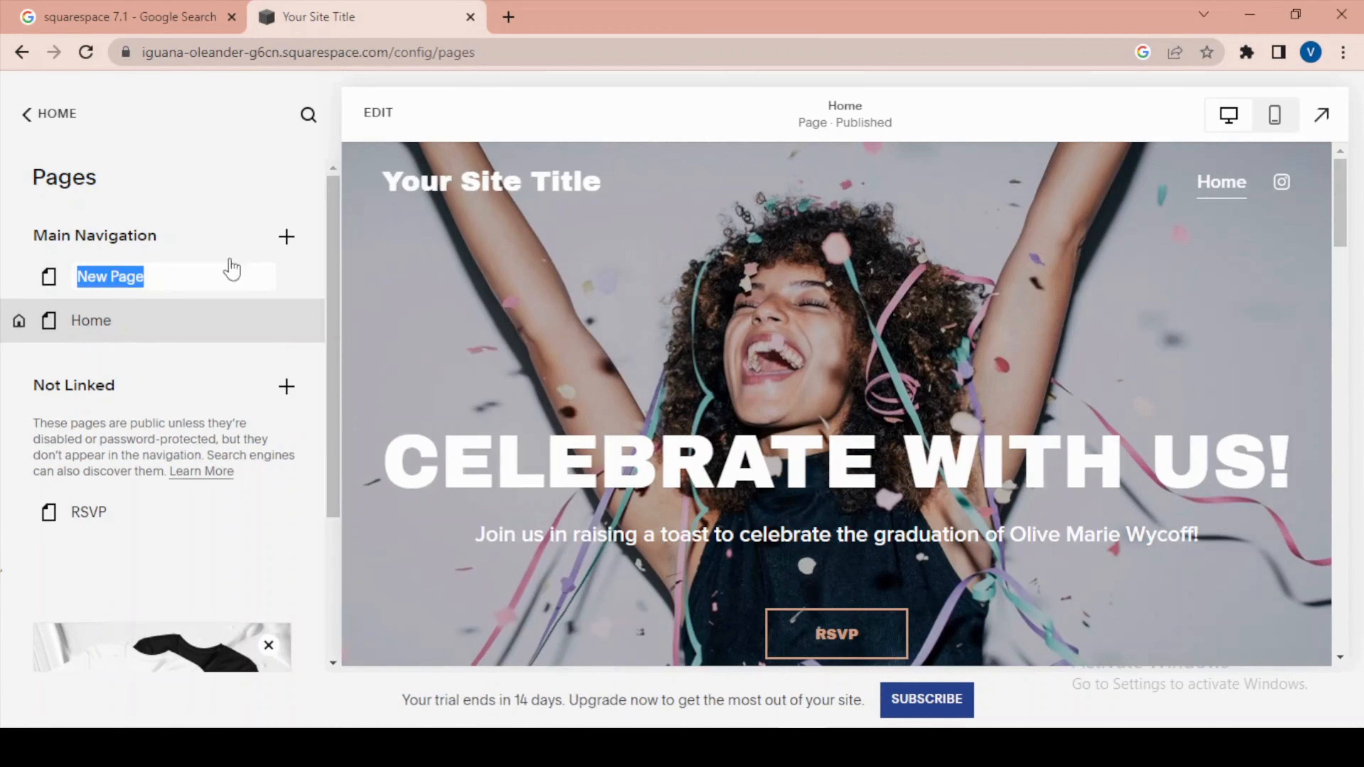
drag(187, 273, 4, 243)
text(my experince)
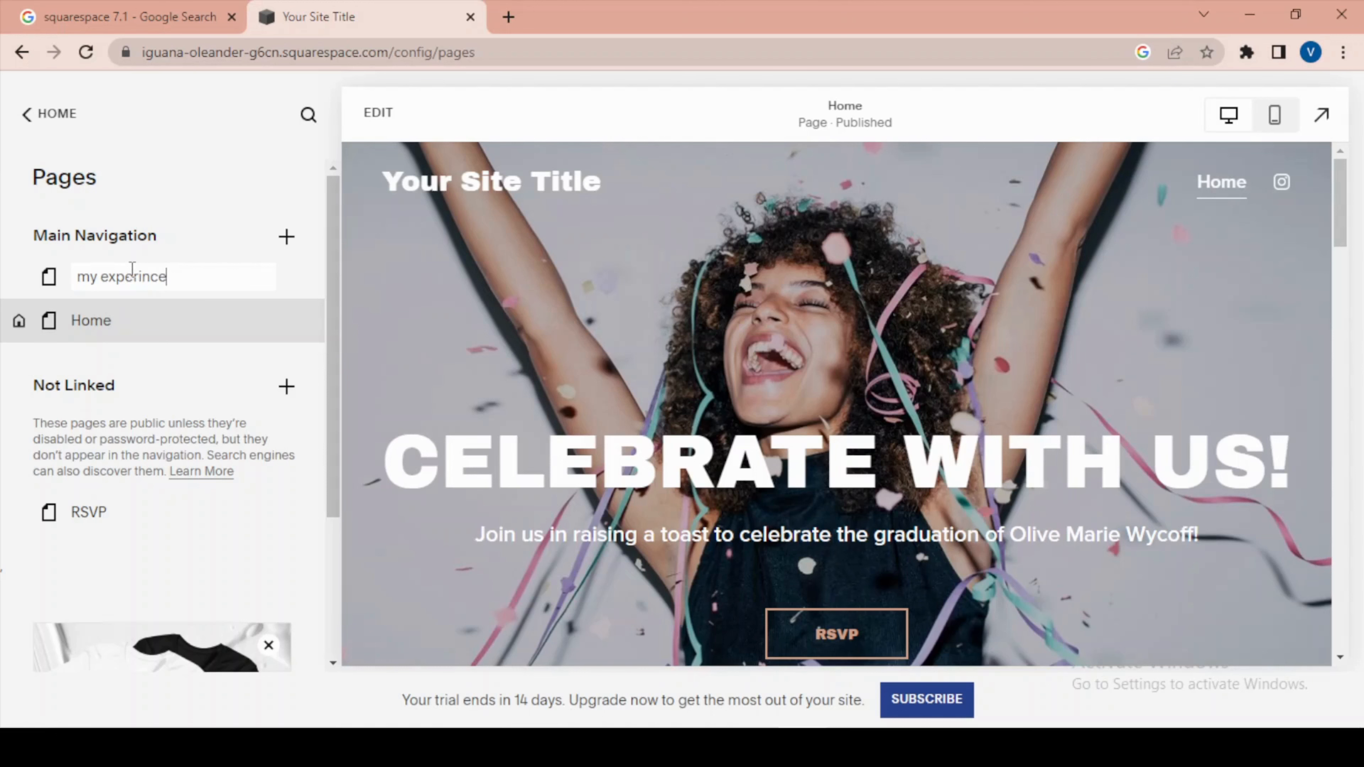
key(Return)
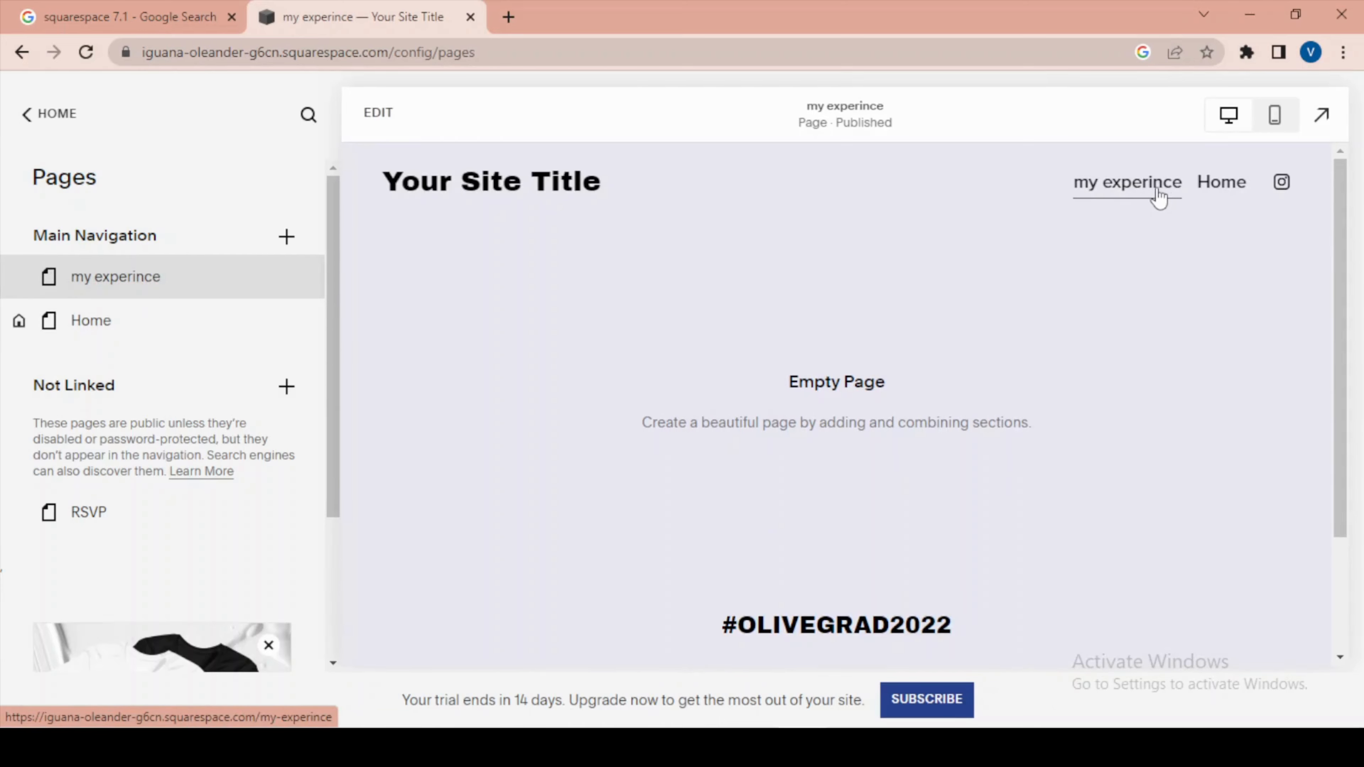
Browse the General designer page layouts offered for a new Main Navigation page, and close the gallery without adding one.
click(288, 238)
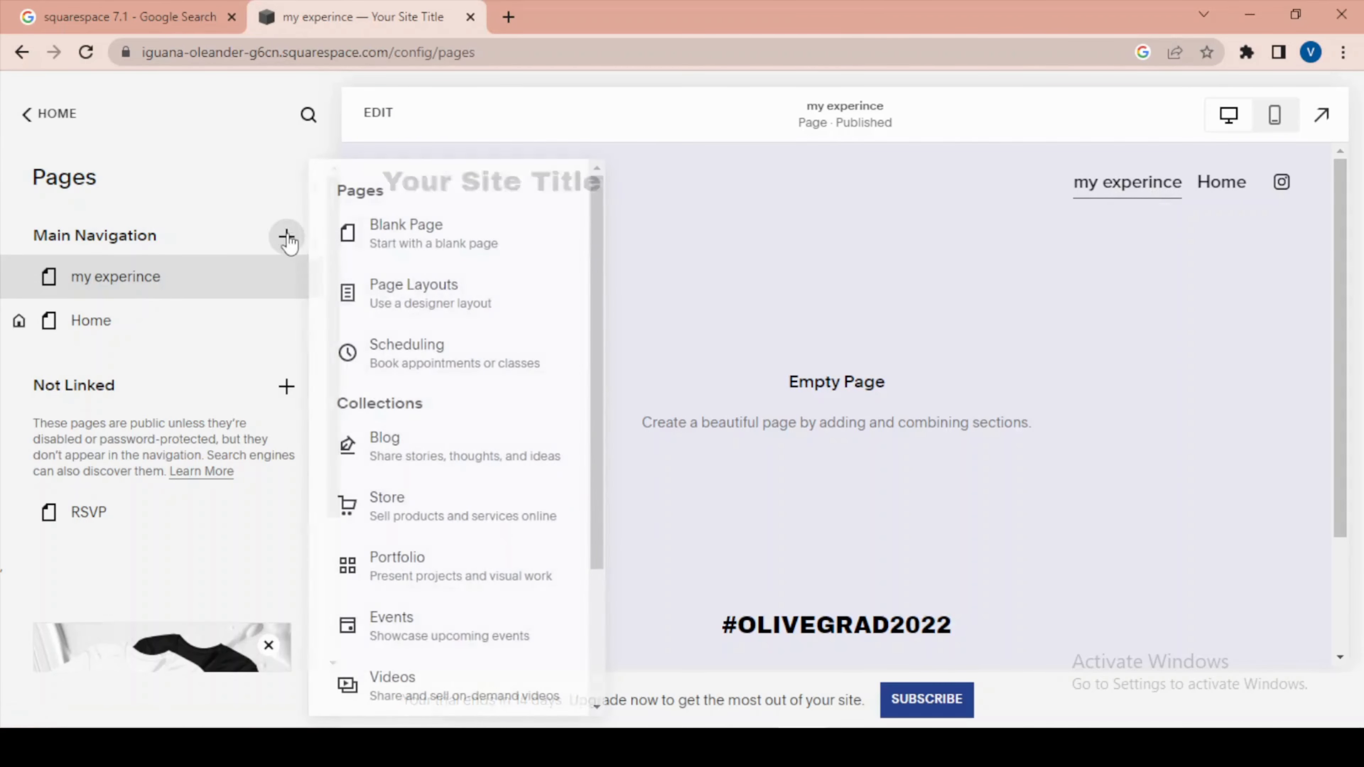
drag(378, 301, 383, 305)
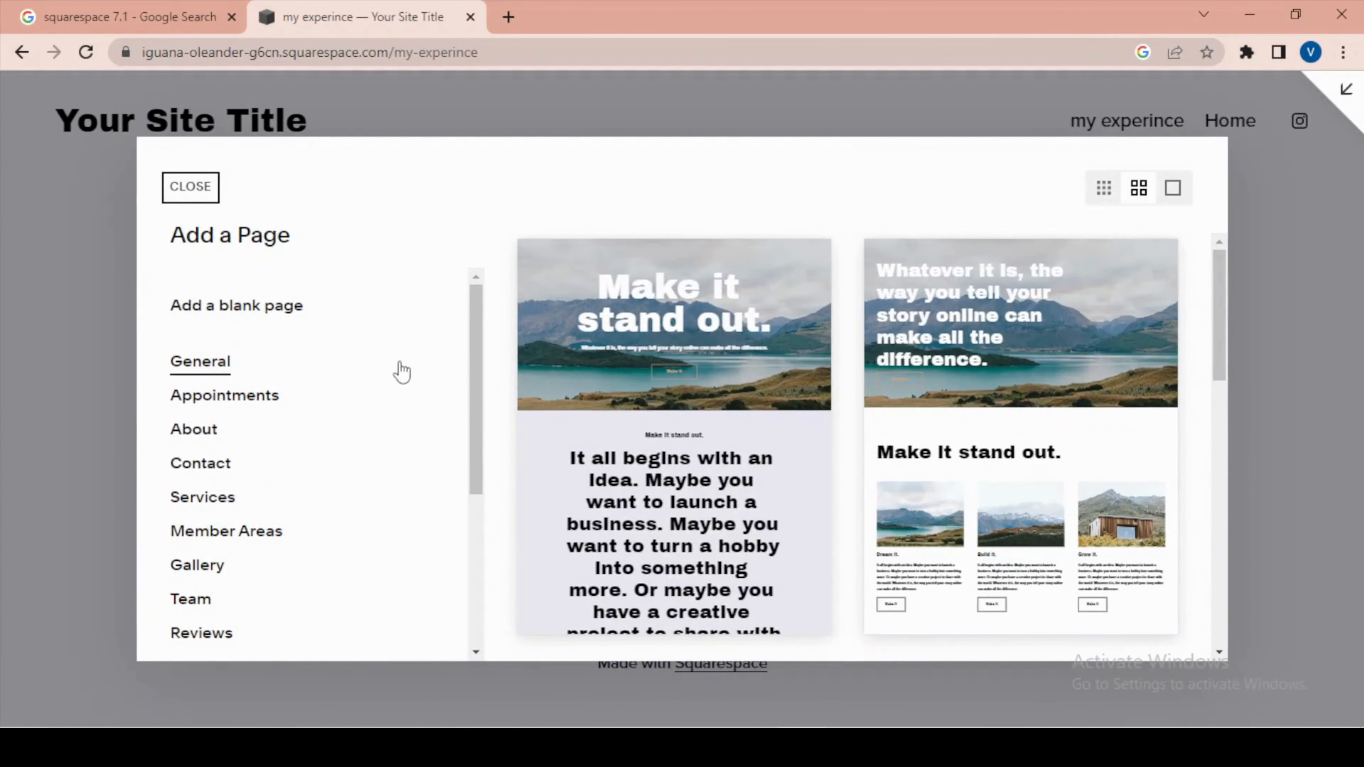
scroll(523, 413, down, 10)
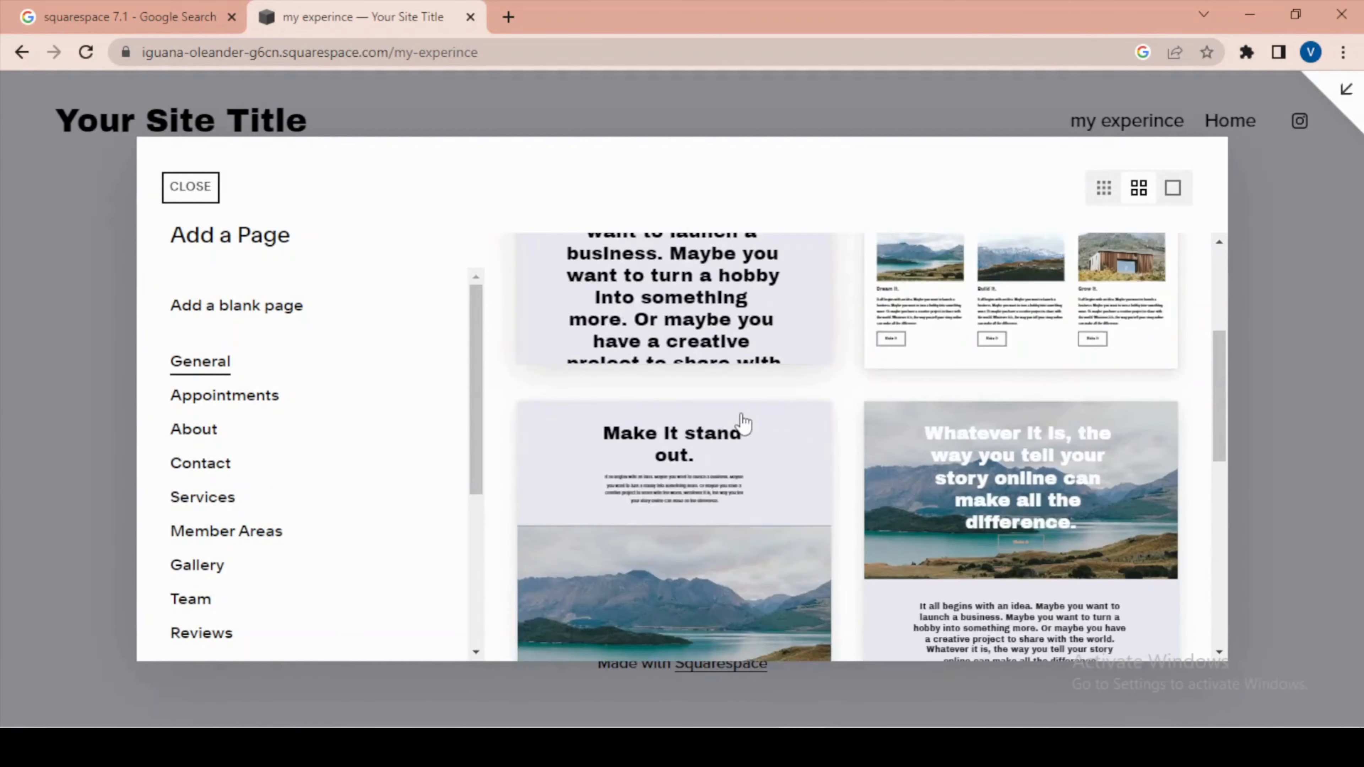
scroll(823, 481, up, 5)
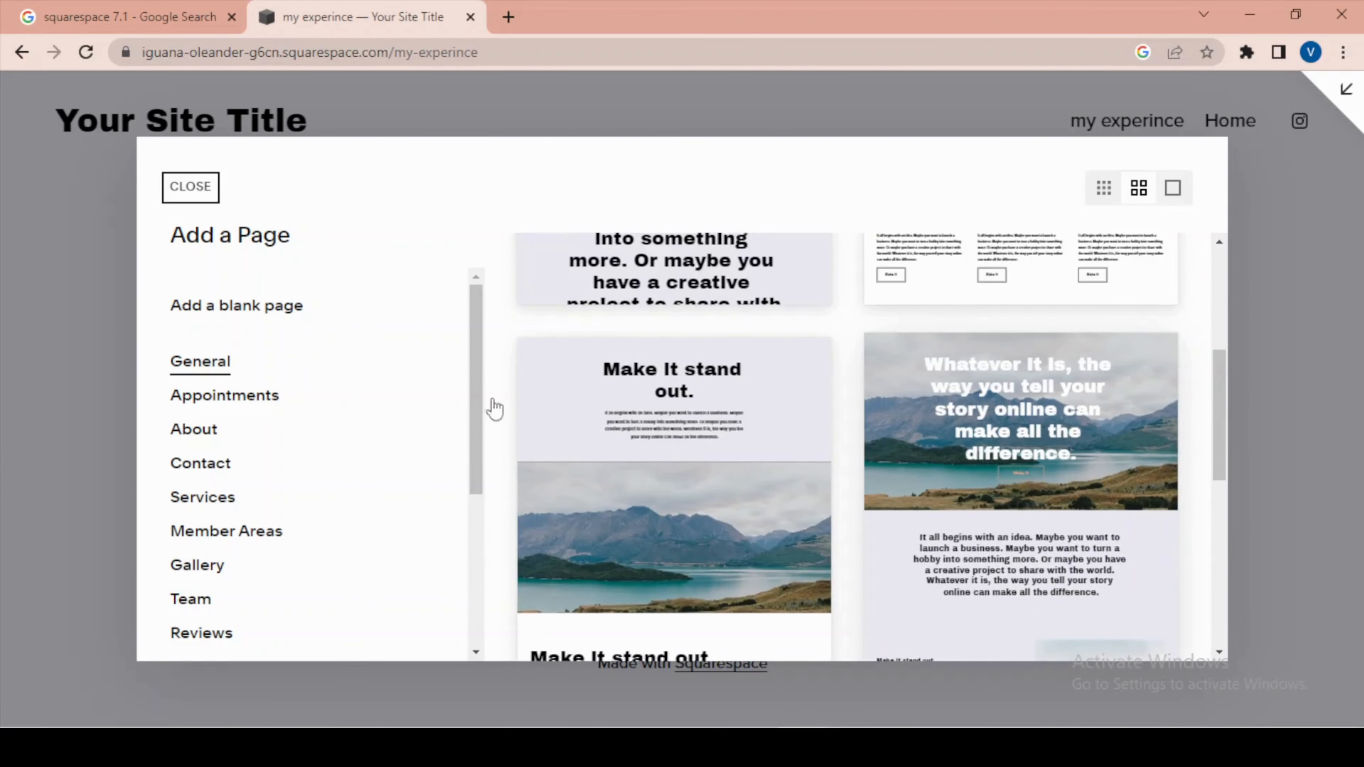
scroll(788, 363, up, 5)
scroll(788, 363, down, 10)
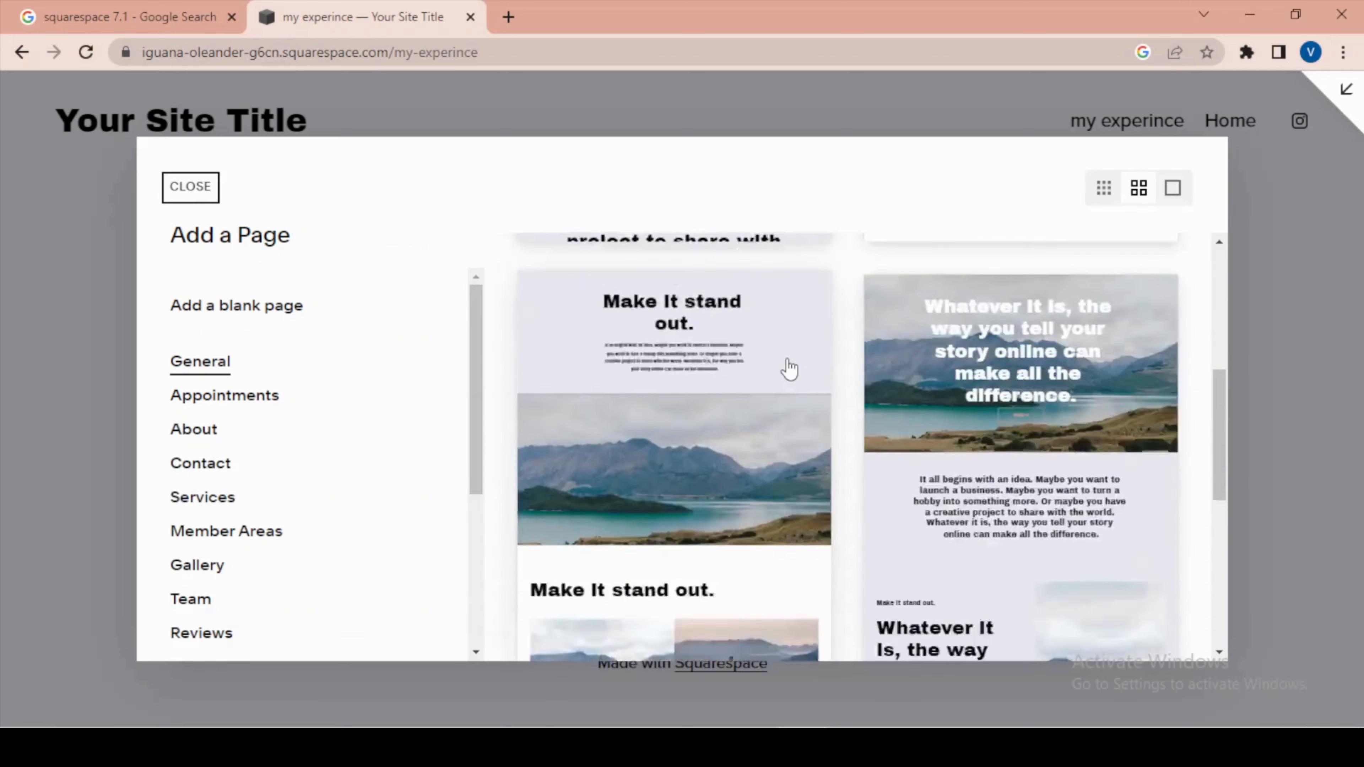
click(174, 191)
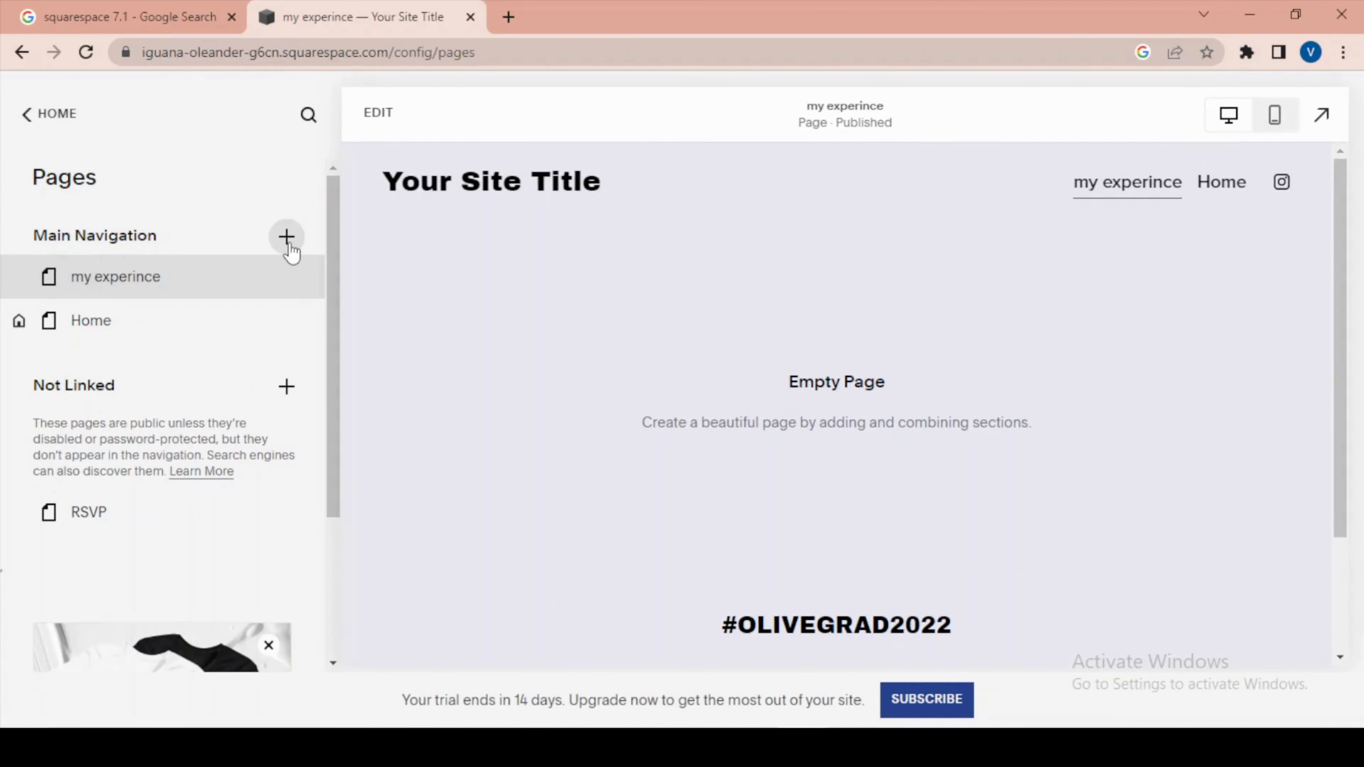
Add a Scheduling page to Main Navigation using the first "Book an appointment." layout without a banner image, keeping its default name.
click(287, 237)
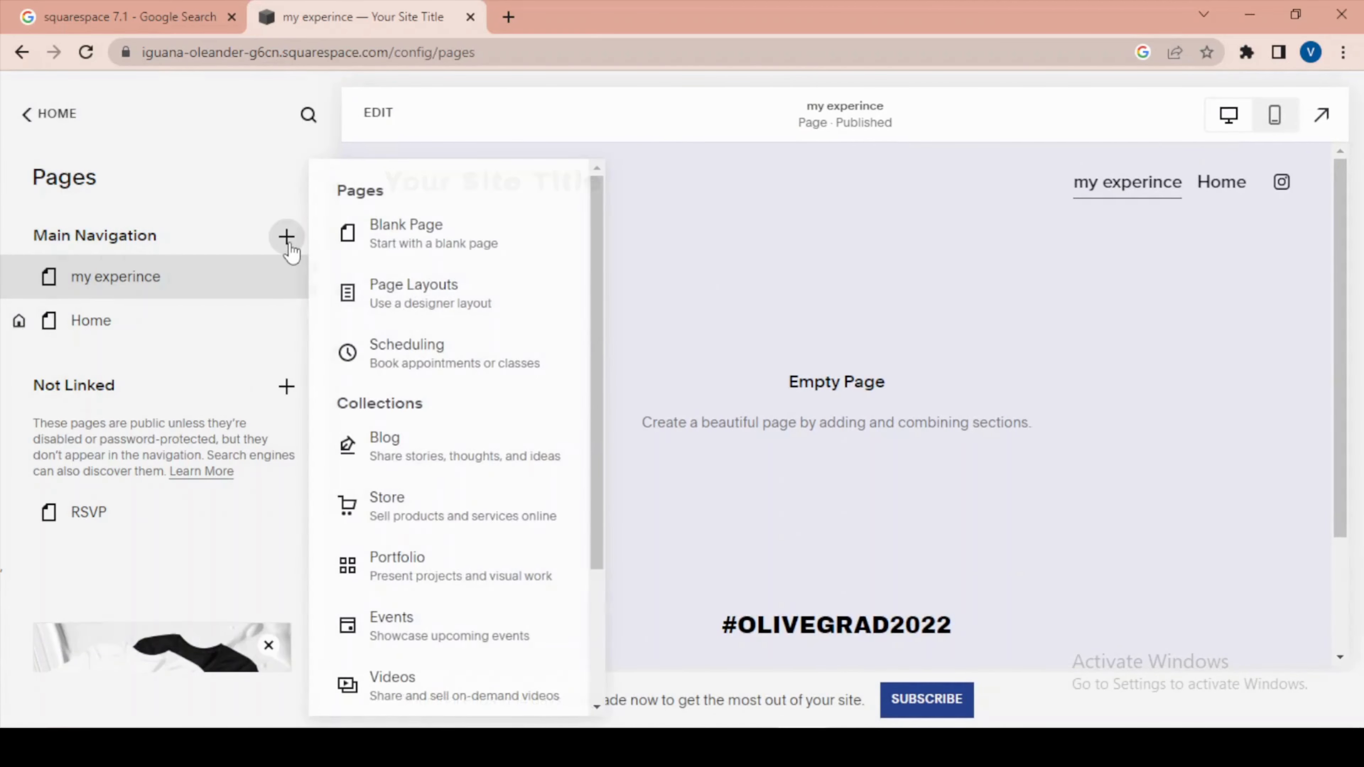
click(437, 356)
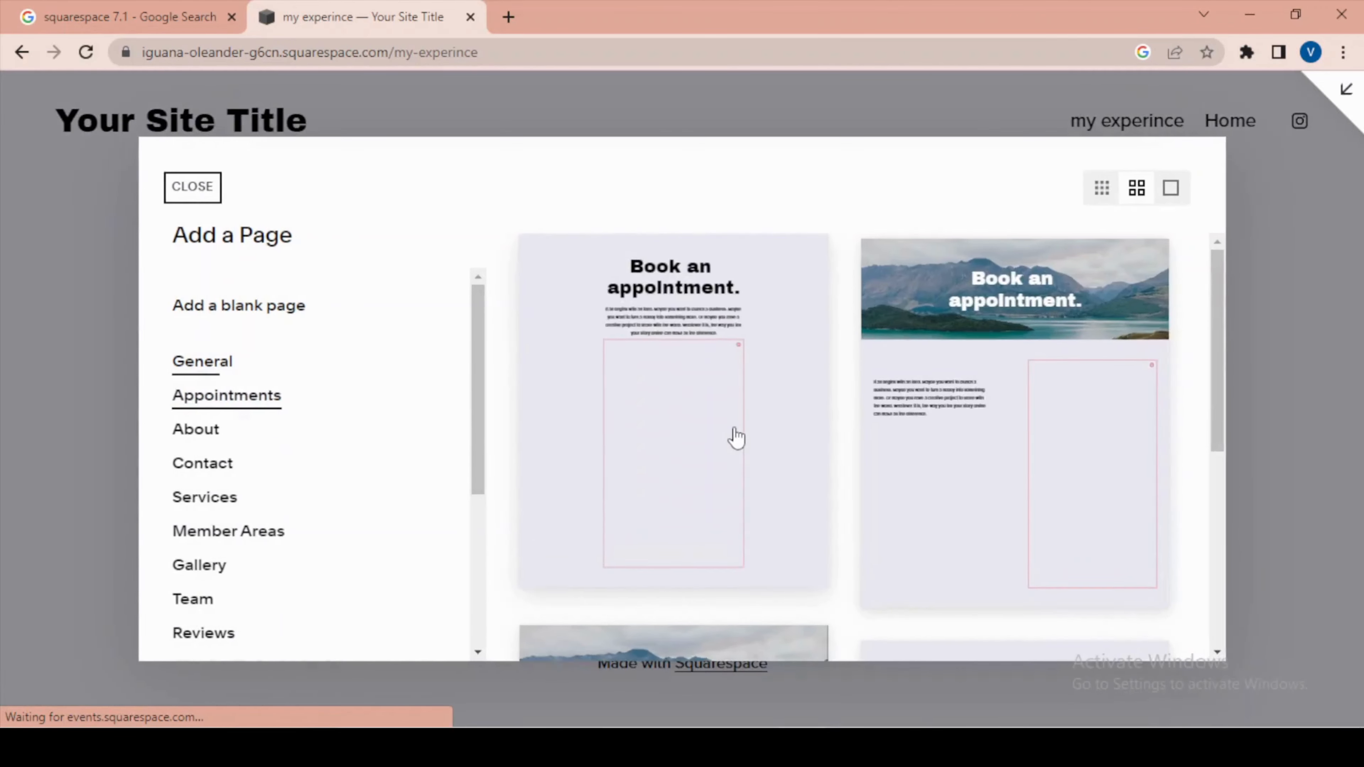
scroll(736, 437, down, 10)
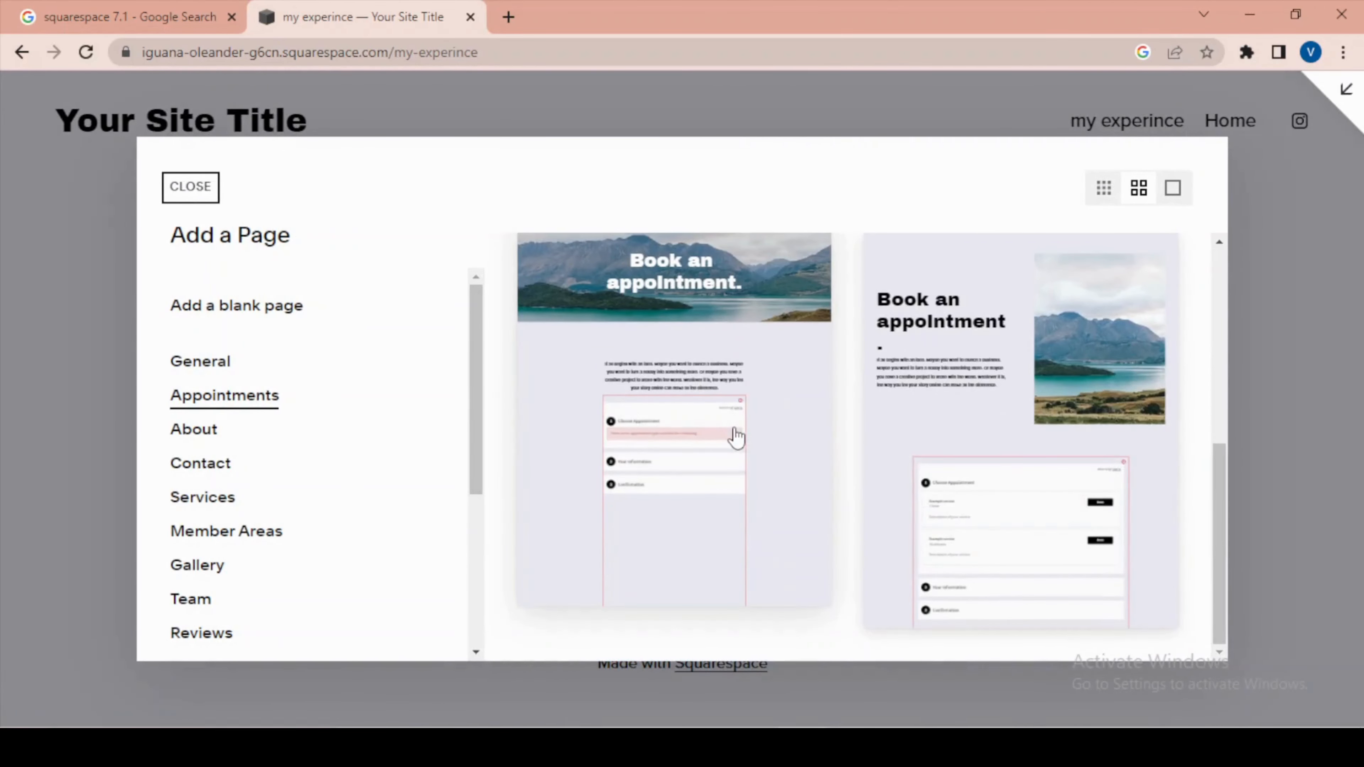
scroll(739, 437, up, 10)
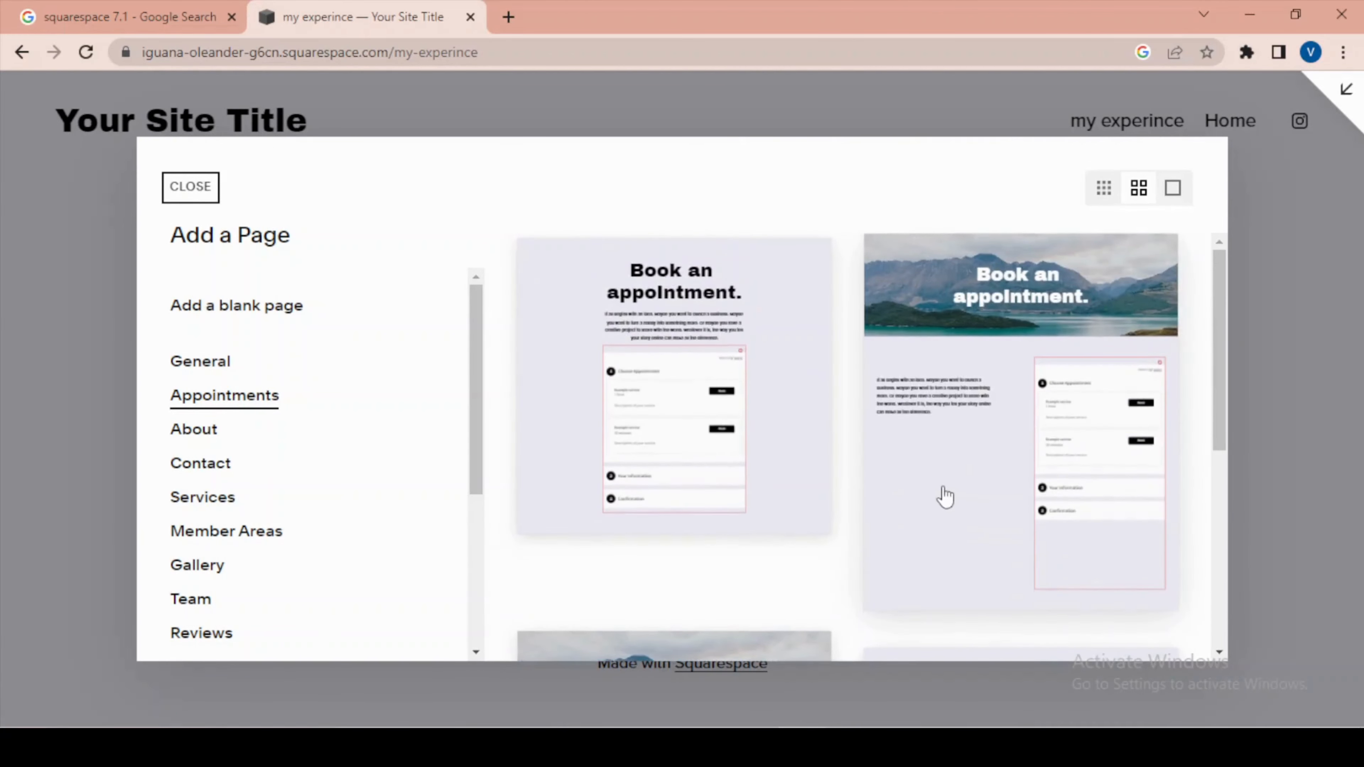
scroll(396, 372, down, 5)
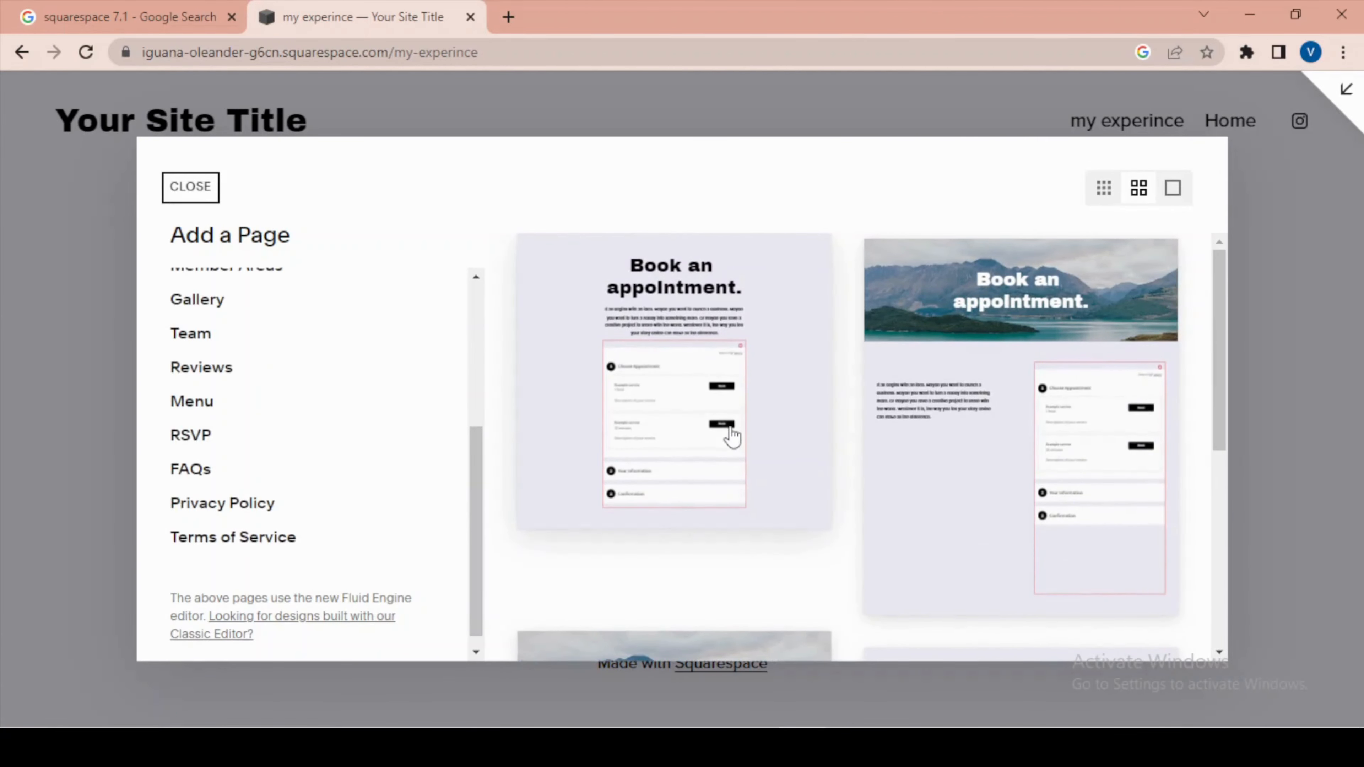
click(692, 420)
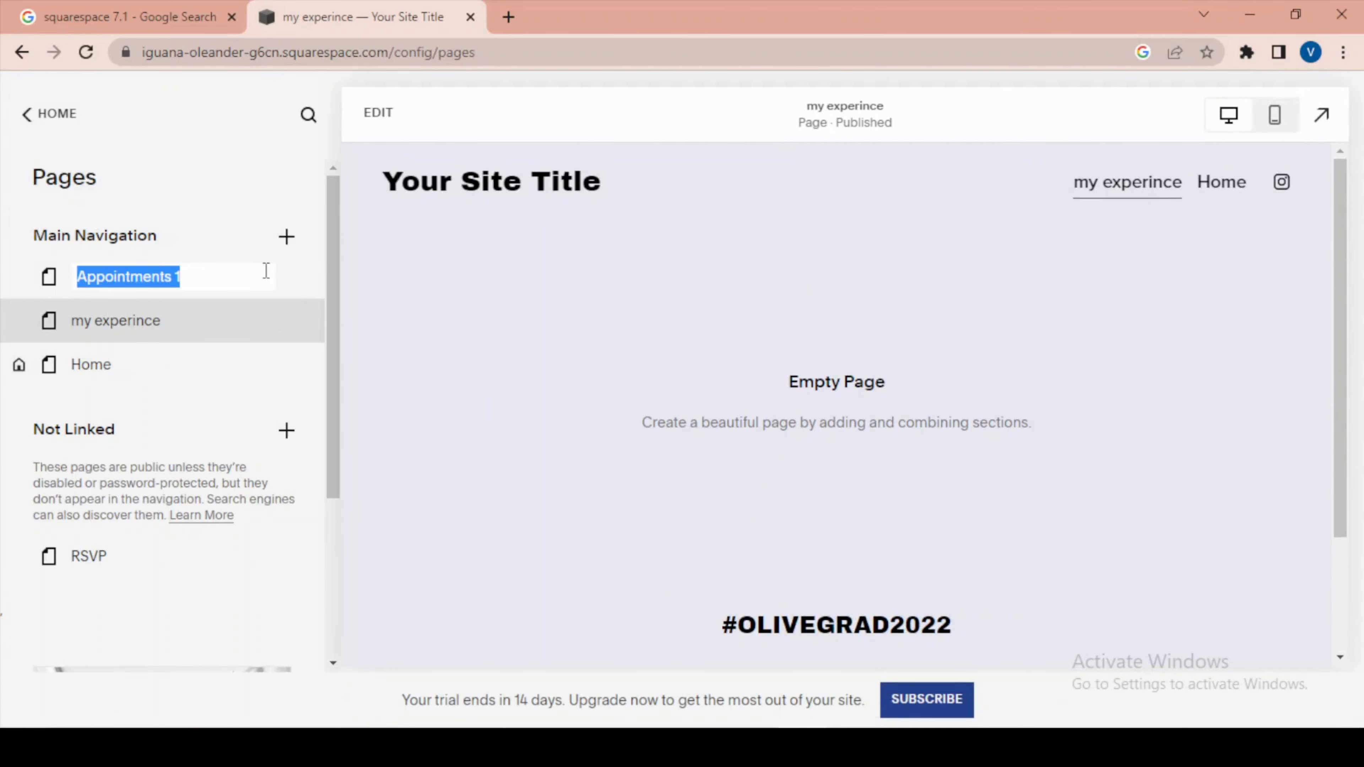
click(295, 282)
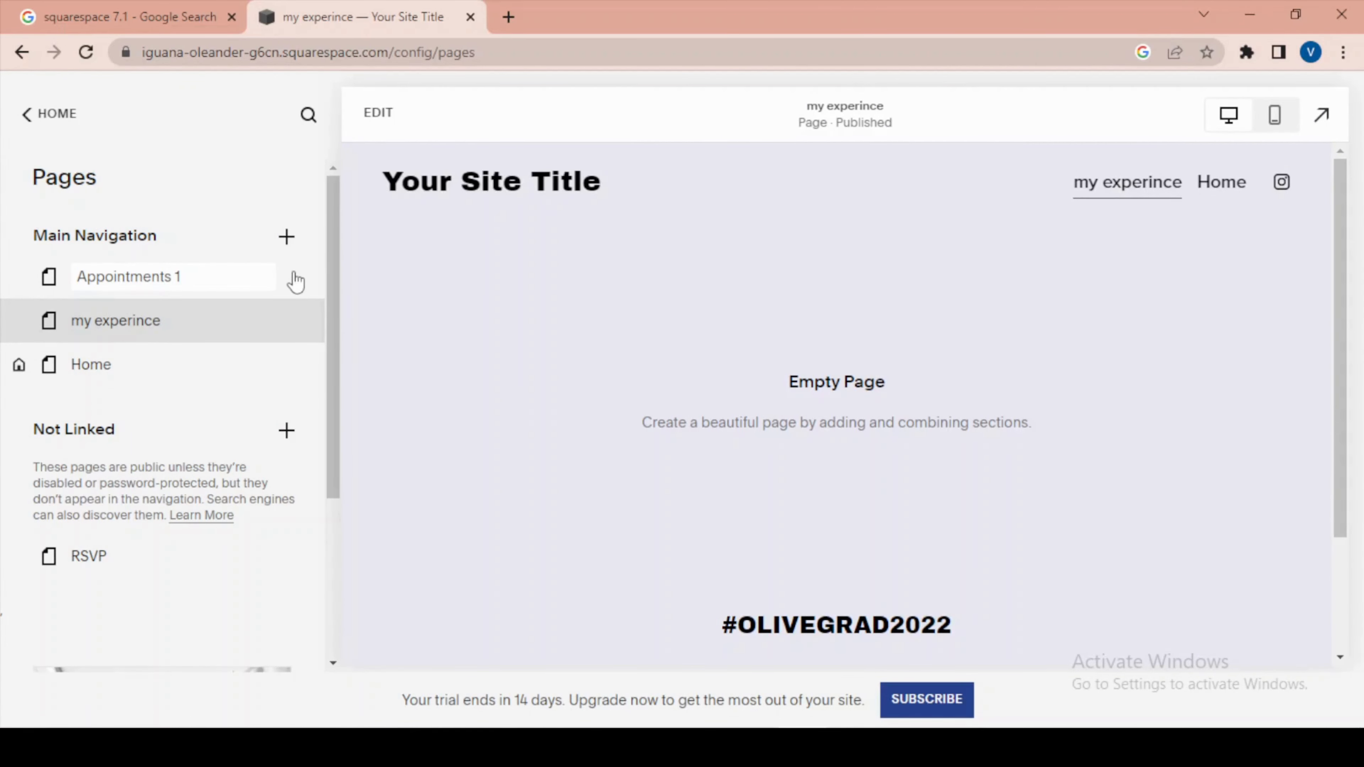
click(294, 276)
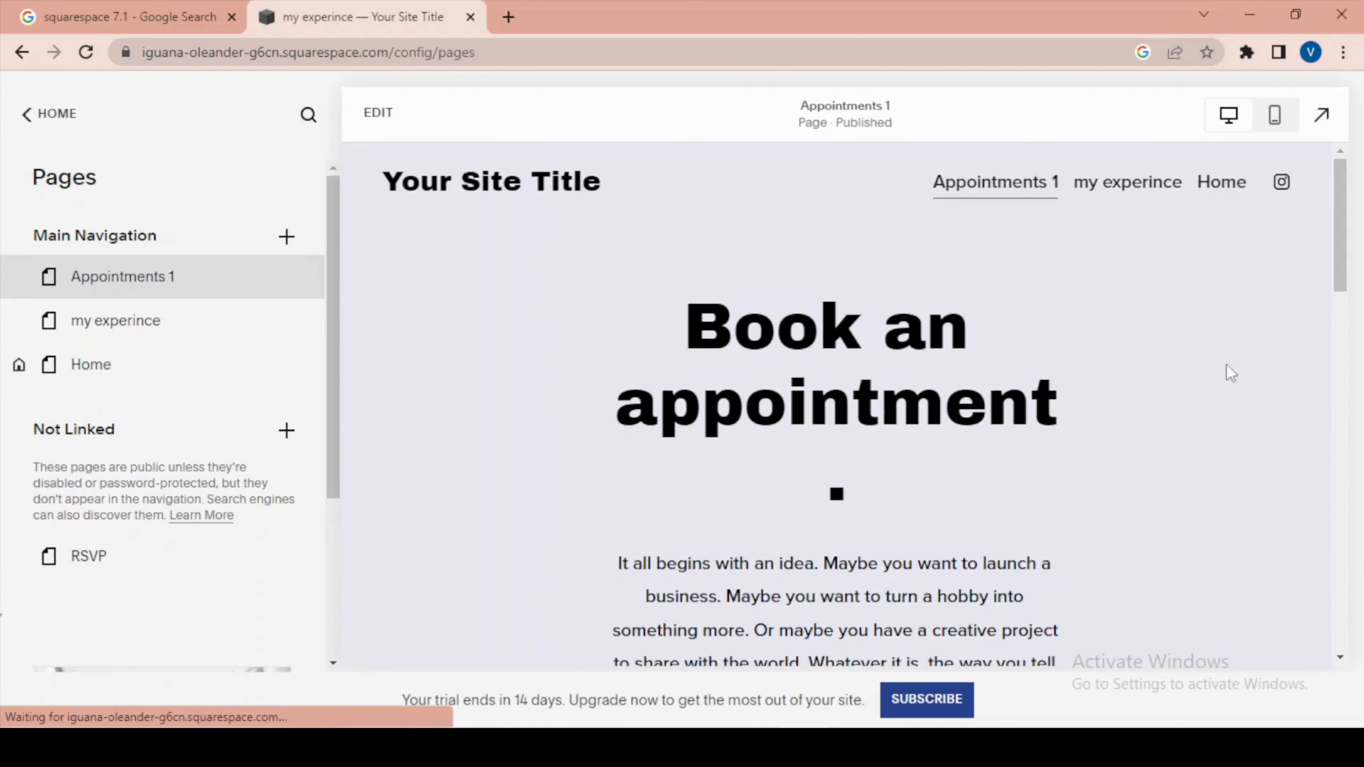
Look over the Appointments 1 page and move it from Main Navigation to Not Linked, below RSVP.
scroll(1068, 277, down, 3)
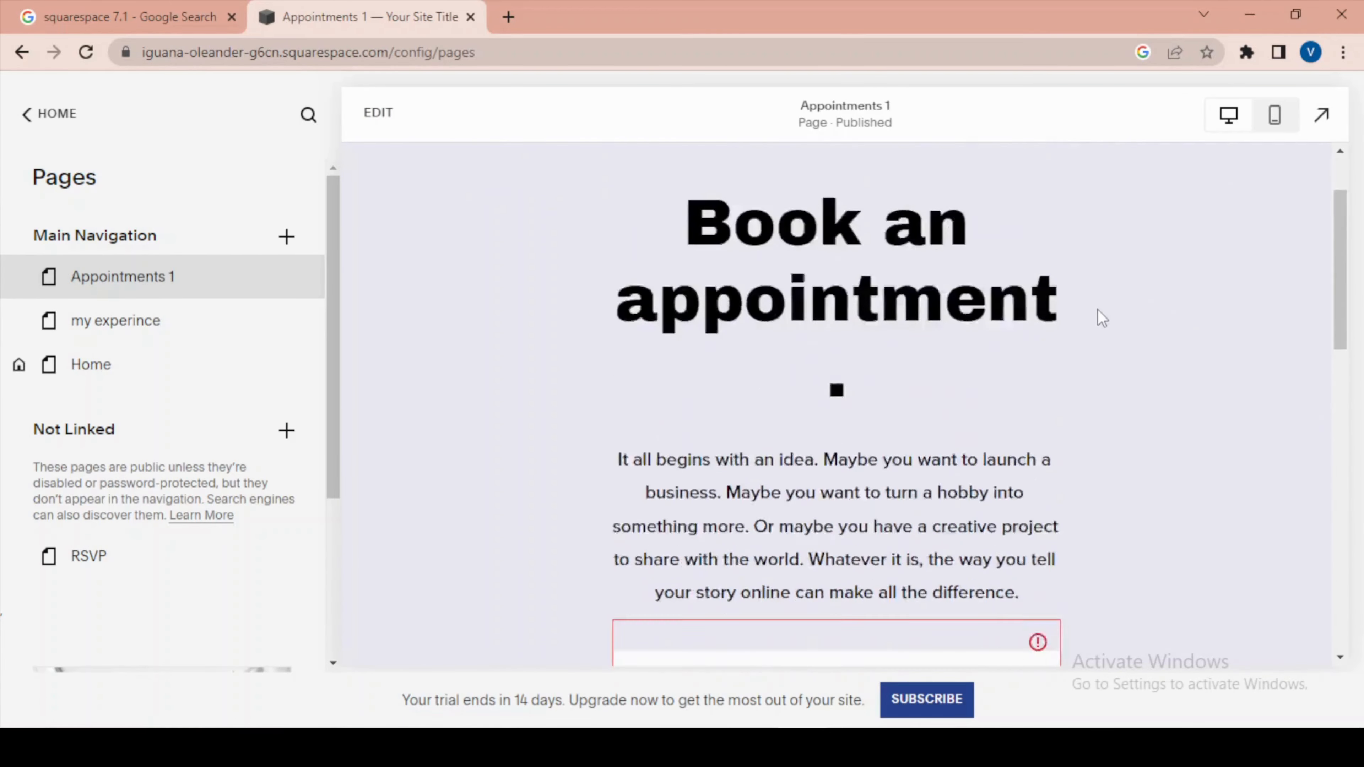
scroll(1100, 318, up, 3)
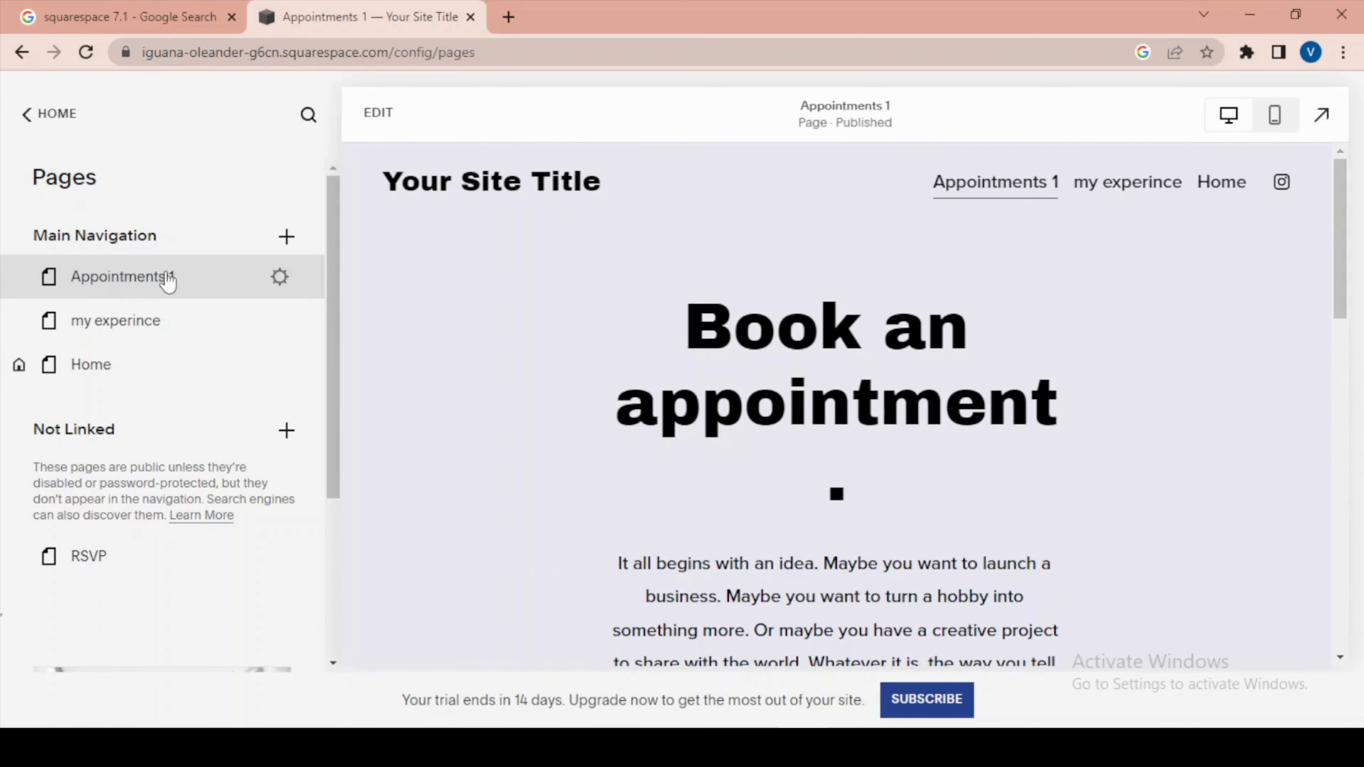
drag(158, 284, 121, 573)
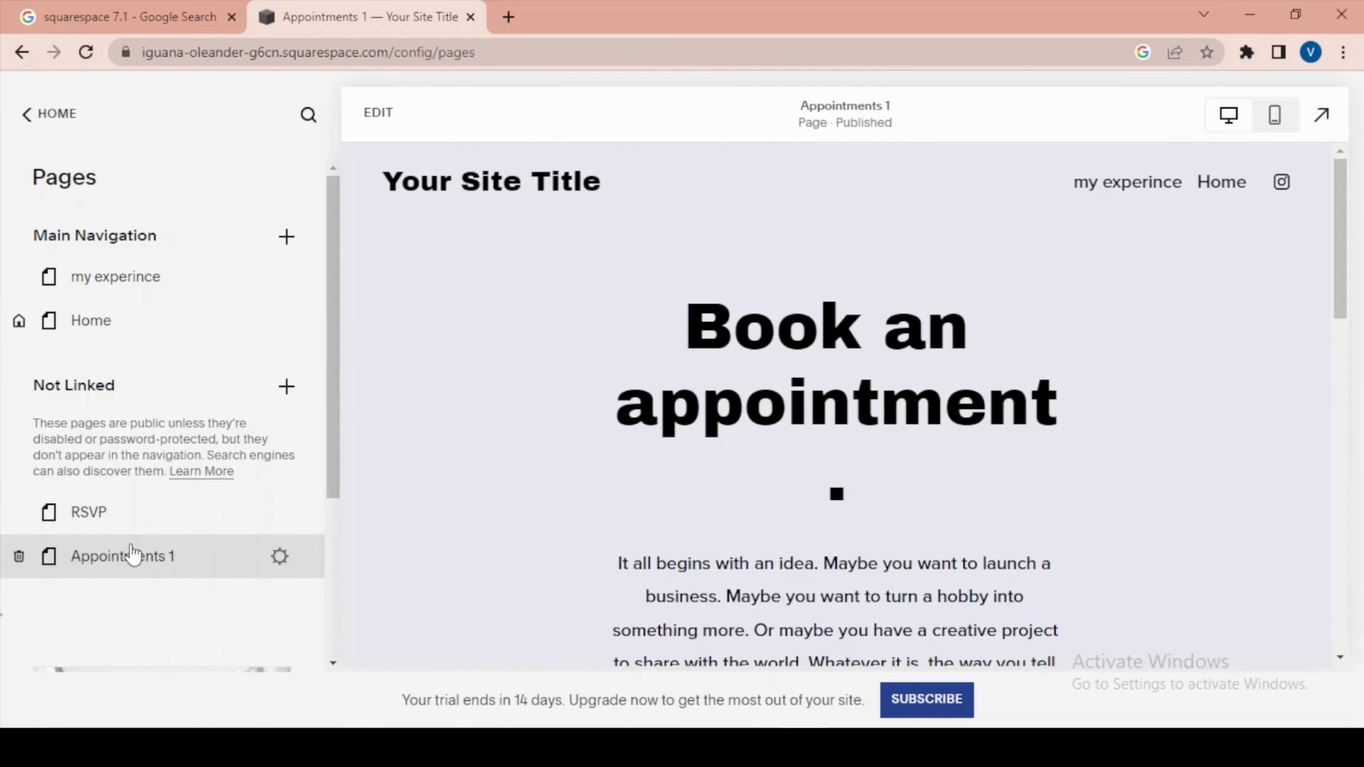
View the Blog and Store collection layouts available for Main Navigation, closing each gallery without adding a page.
click(287, 238)
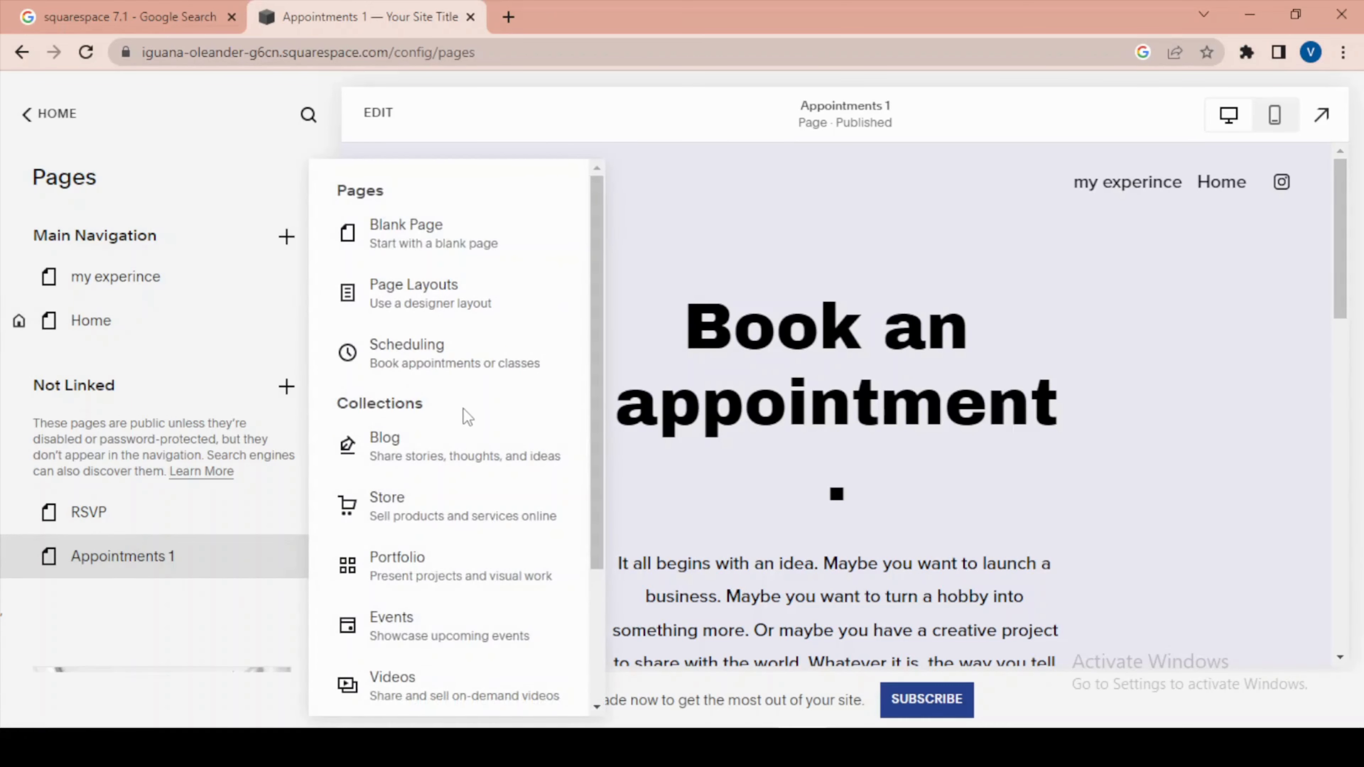
click(408, 462)
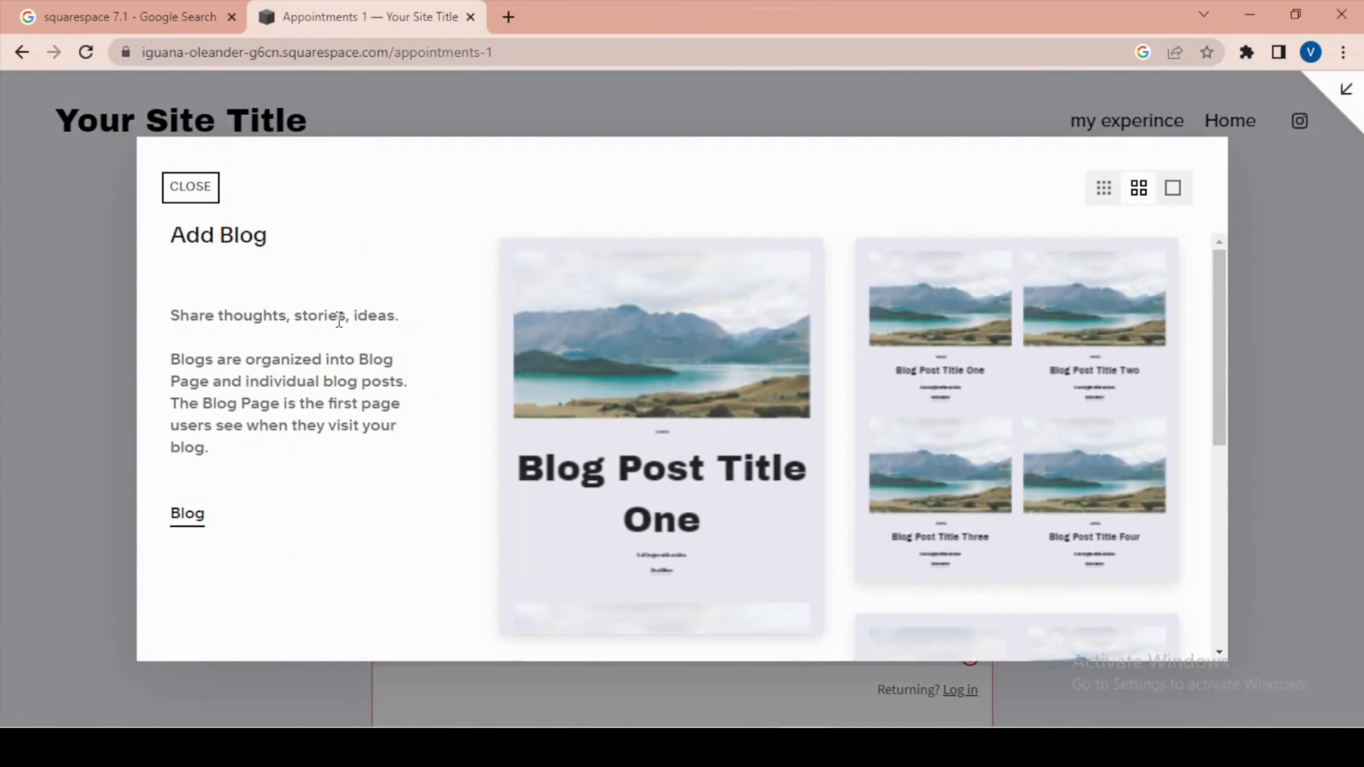
click(203, 202)
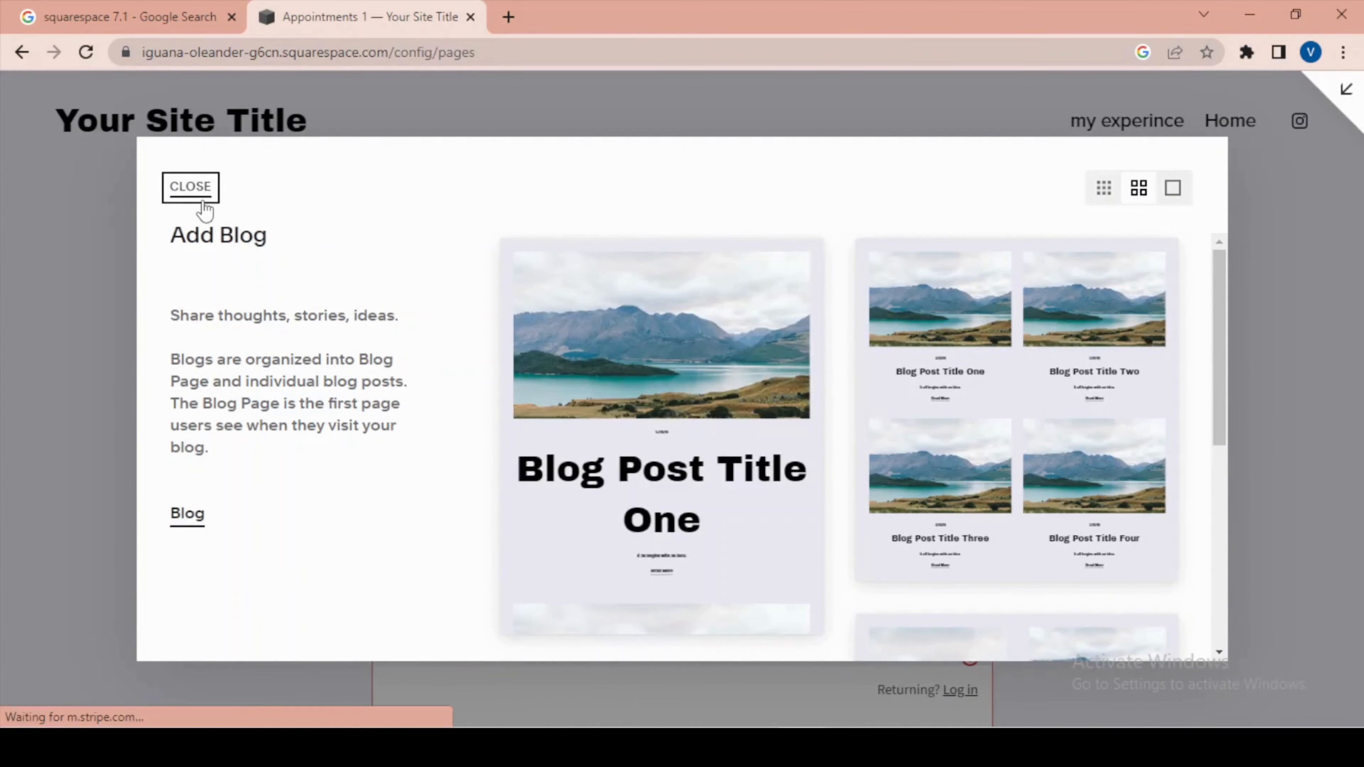
click(285, 237)
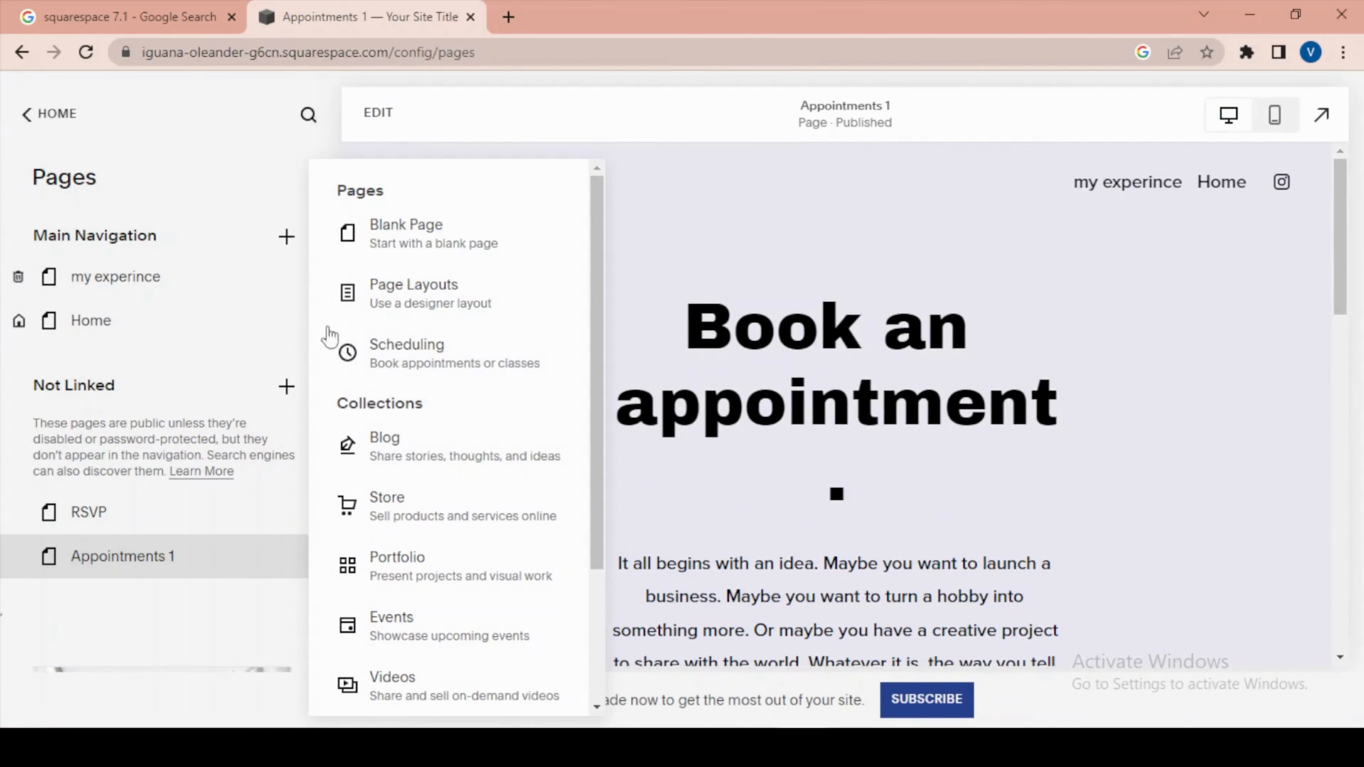
click(441, 507)
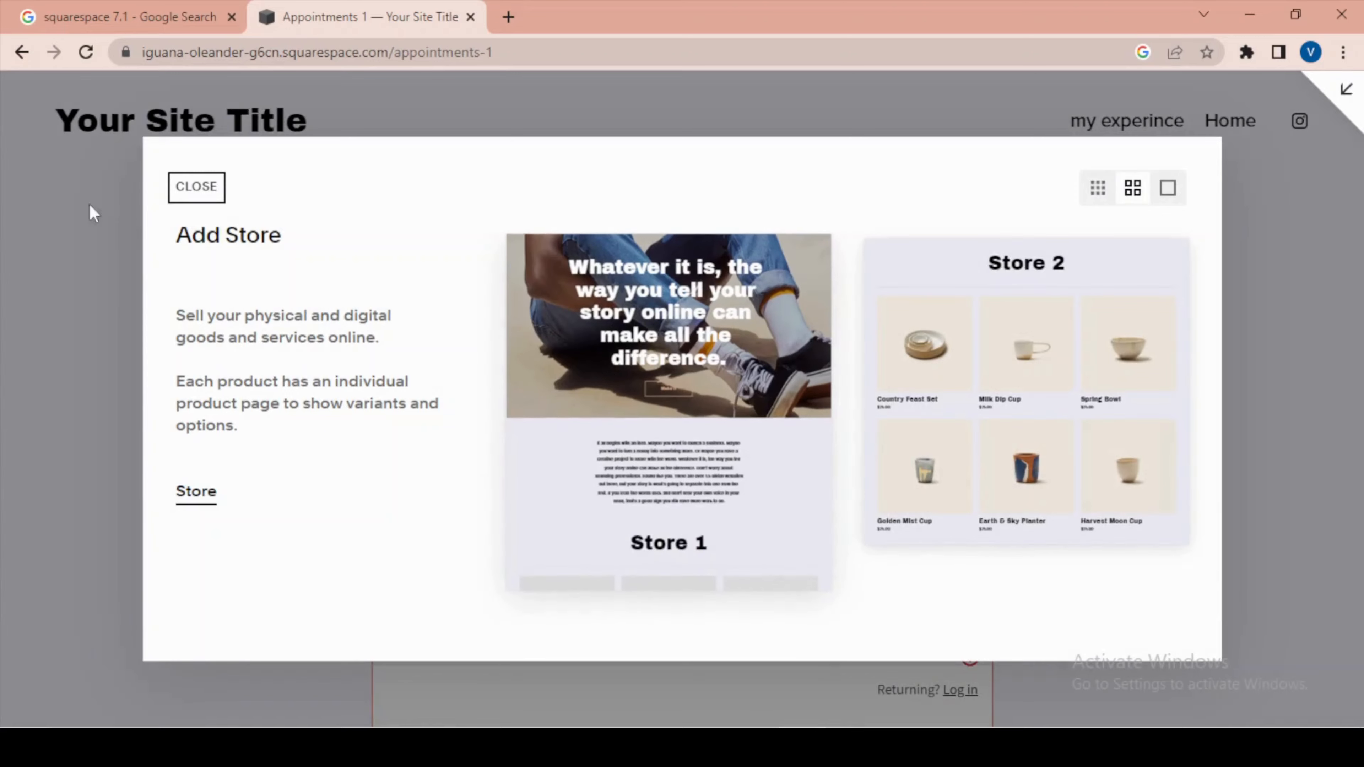
click(196, 187)
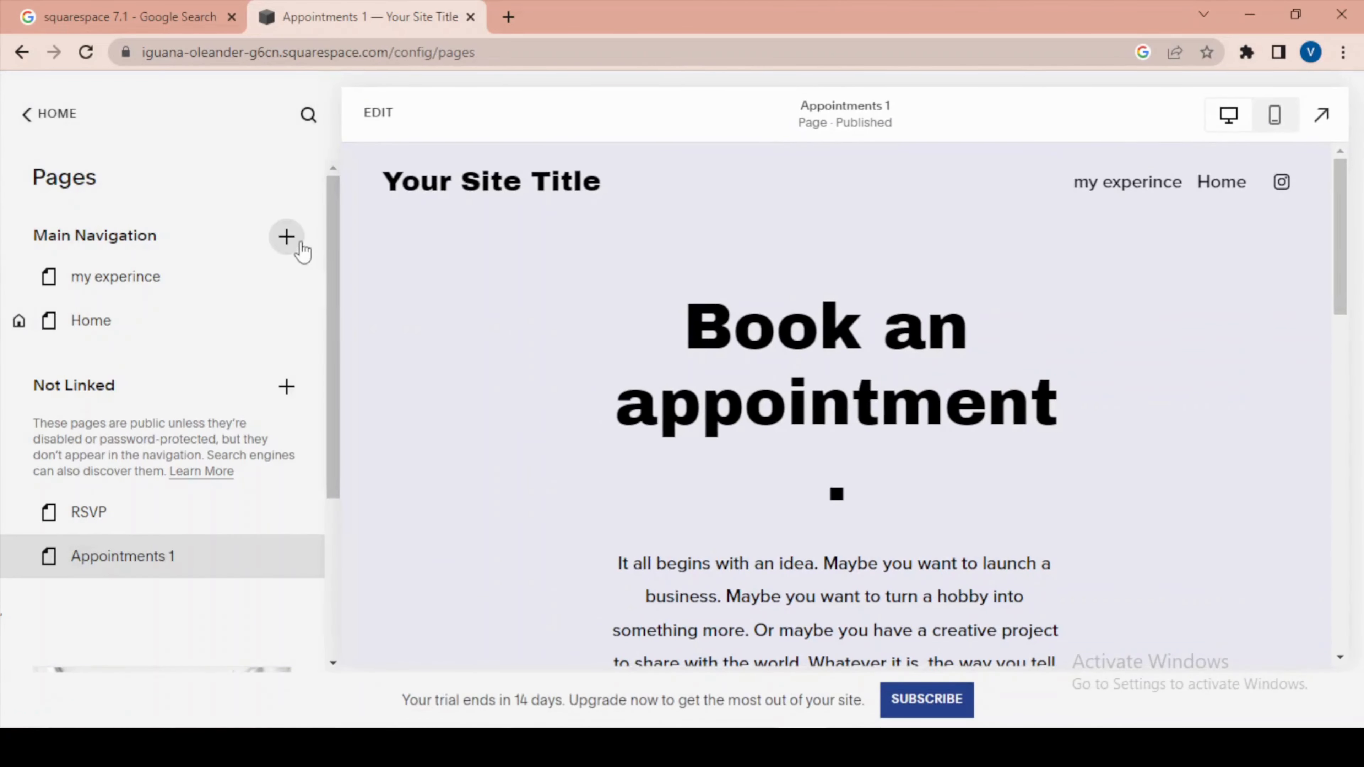
Examine the Portfolio collection layouts available for Main Navigation and close the gallery without adding one.
click(301, 246)
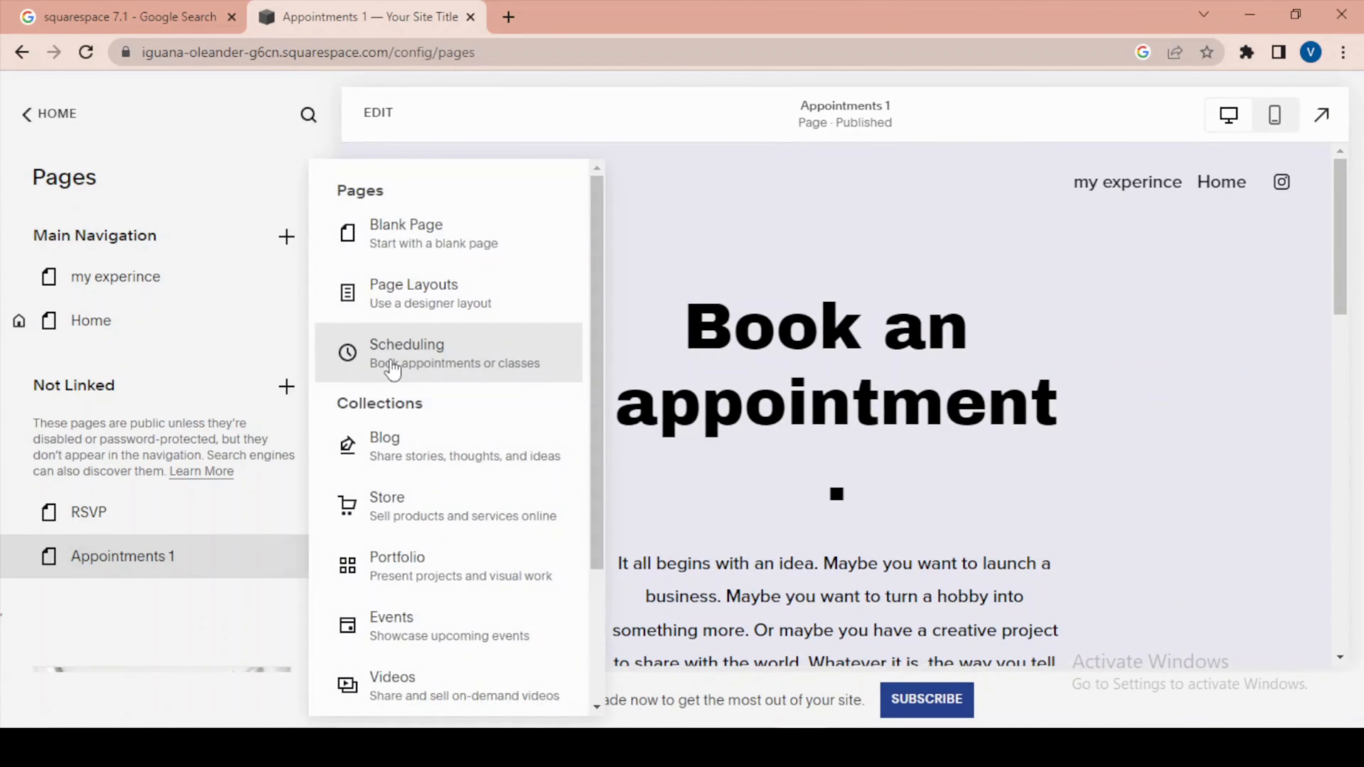
click(431, 566)
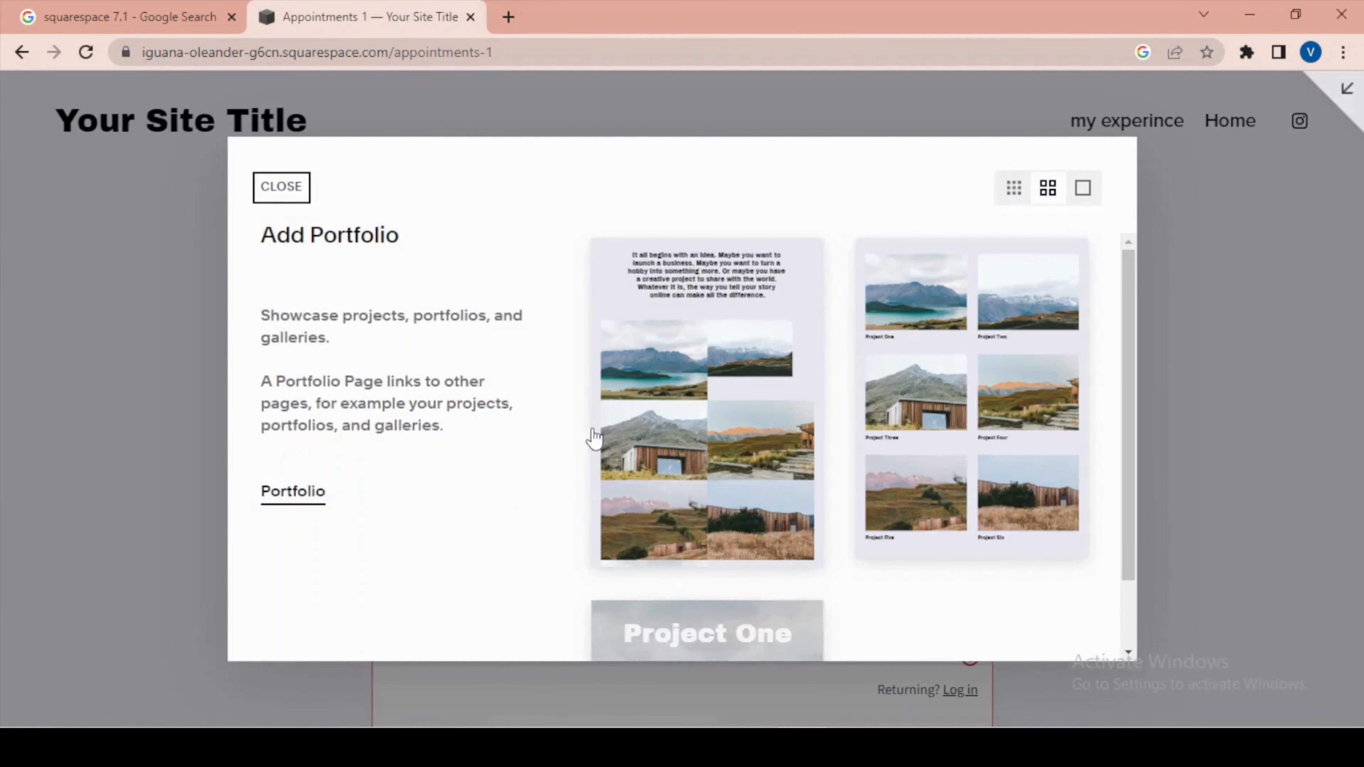
scroll(865, 411, down, 5)
scroll(862, 417, up, 7)
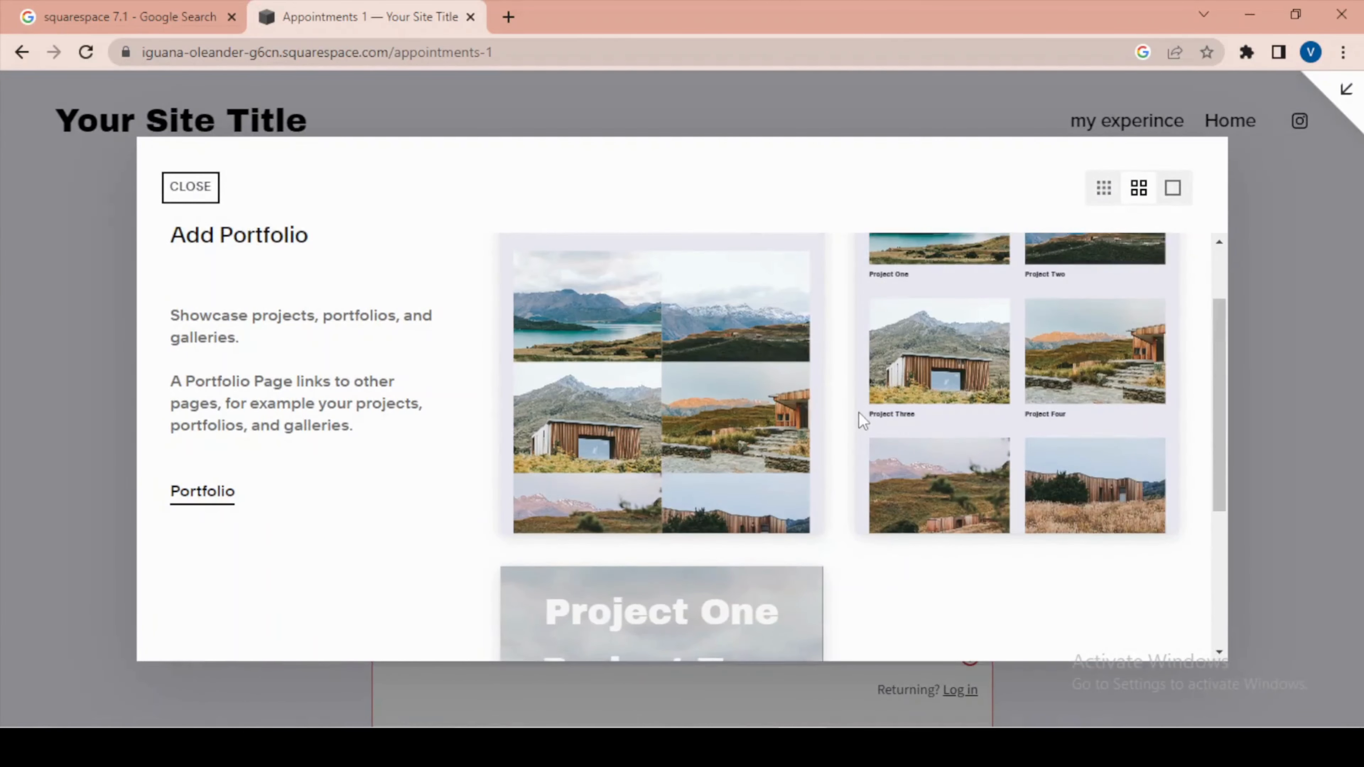
click(190, 188)
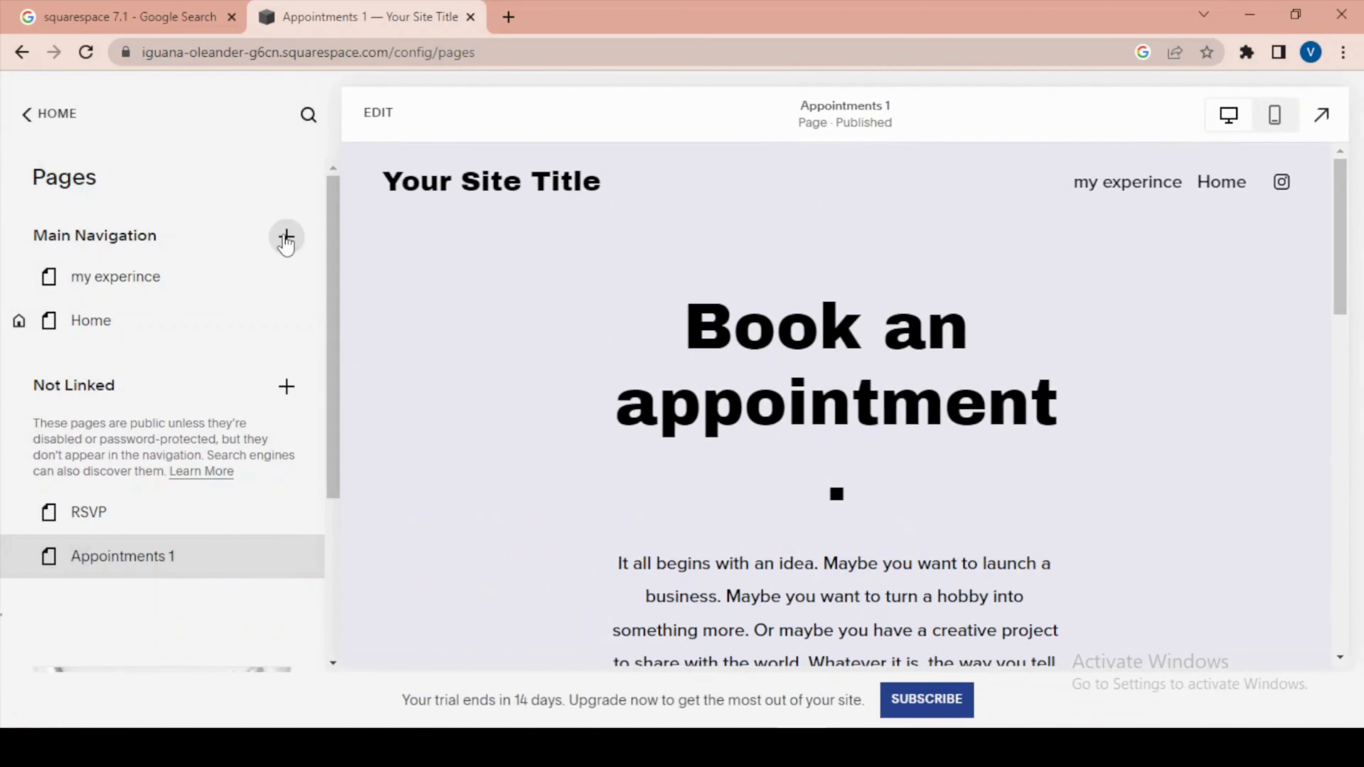
Check the remaining page types for Main Navigation and view the Events collection layouts, closing the gallery without adding one.
click(287, 236)
scroll(430, 457, down, 3)
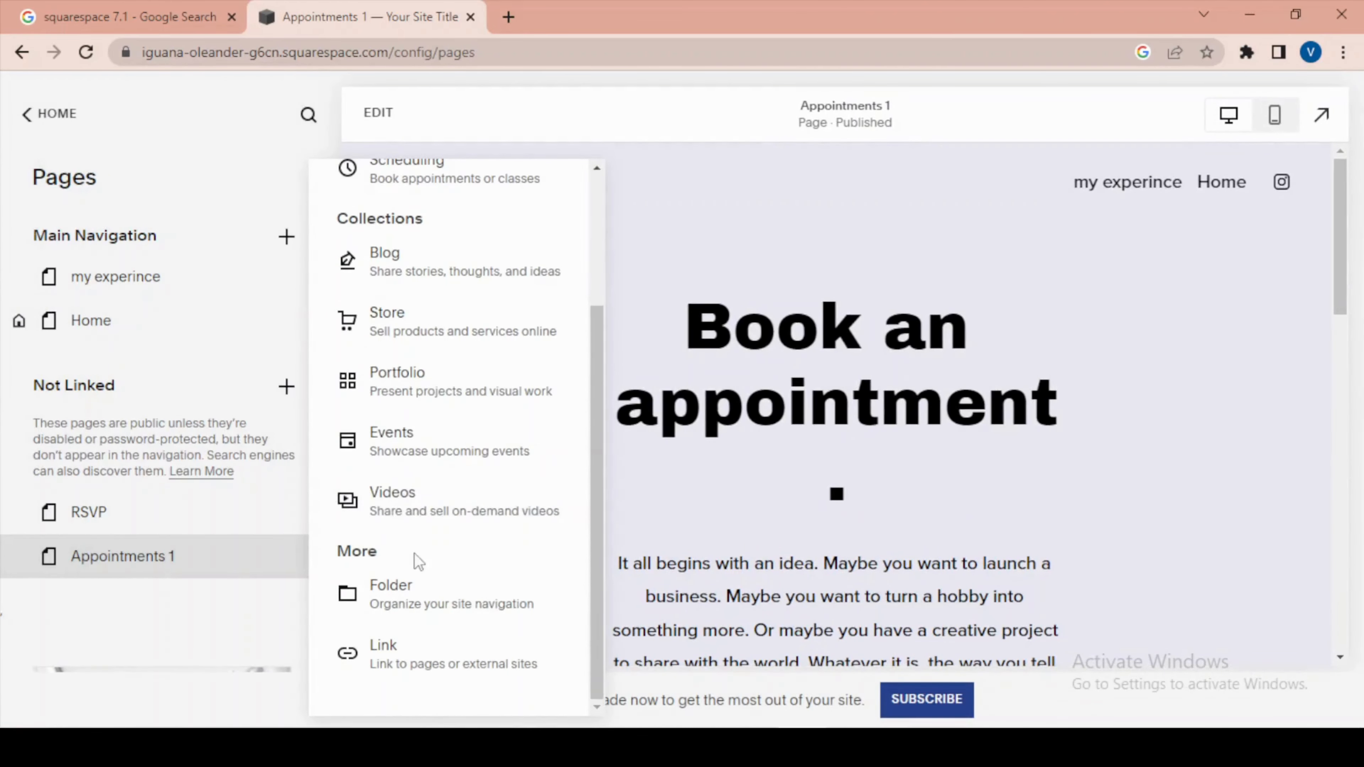
click(393, 463)
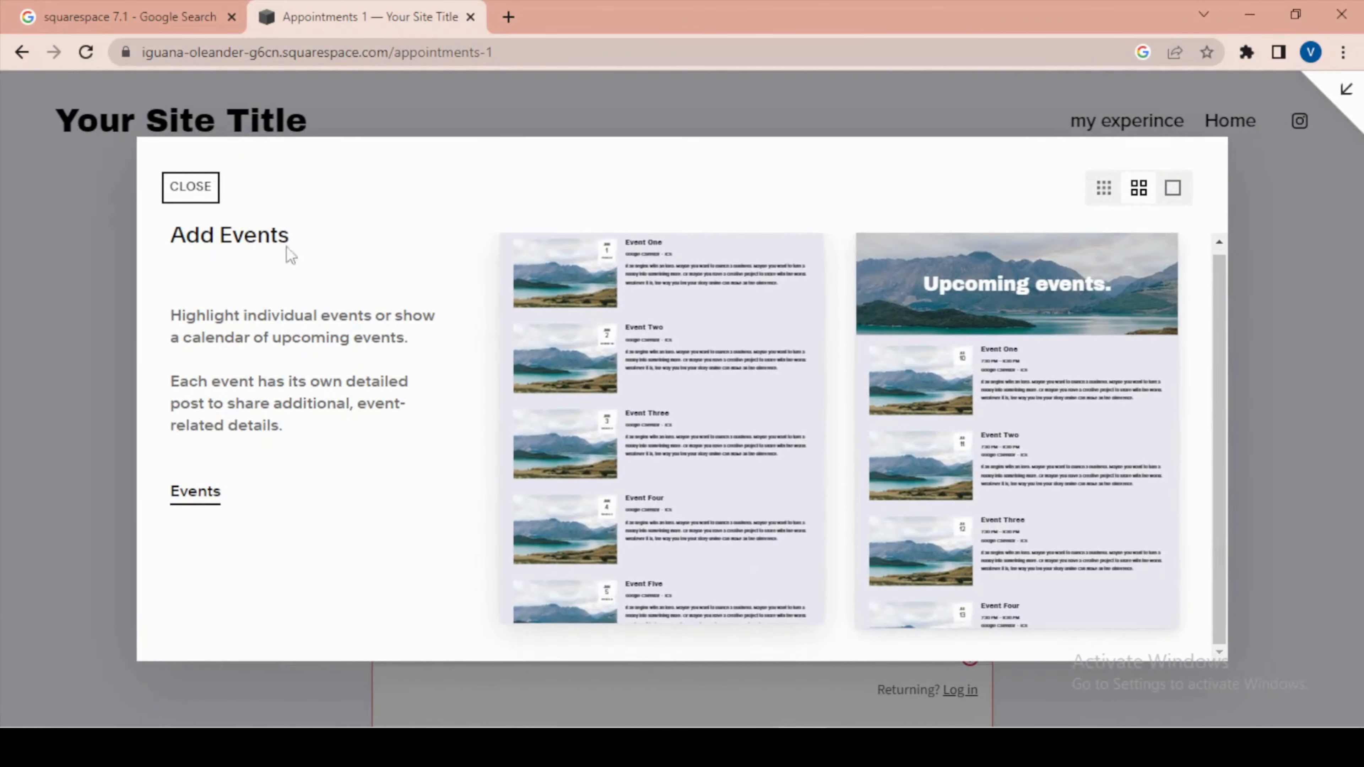
click(192, 186)
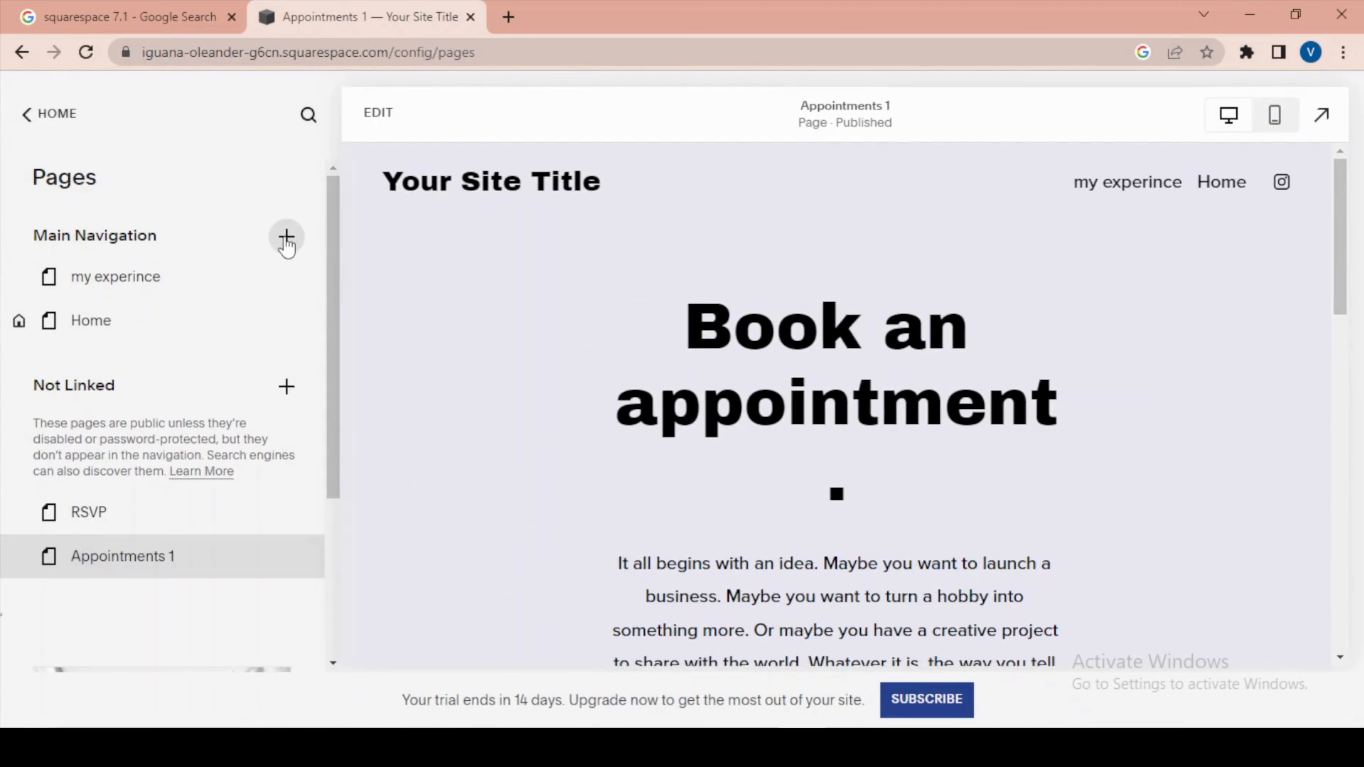
View the Videos collection layouts available for Main Navigation, closing the gallery without adding a page.
click(286, 236)
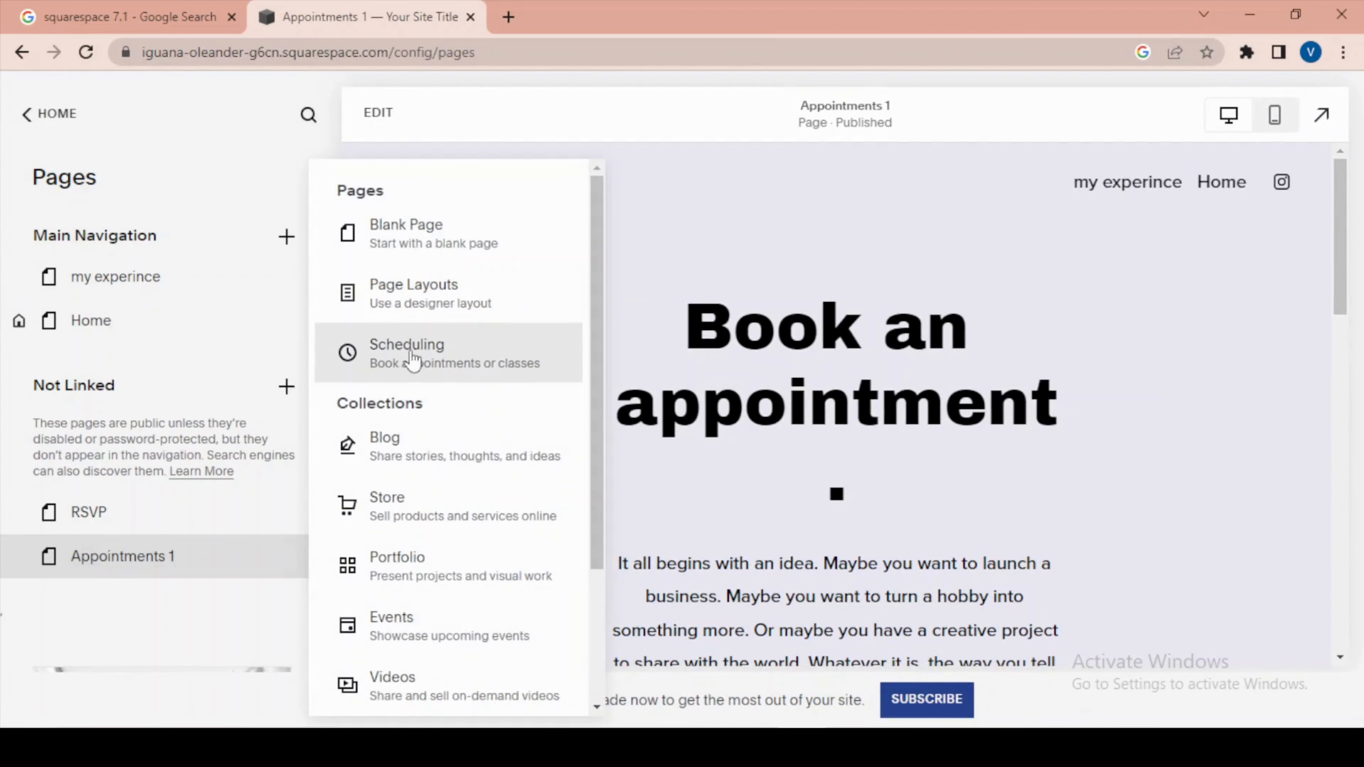
click(391, 687)
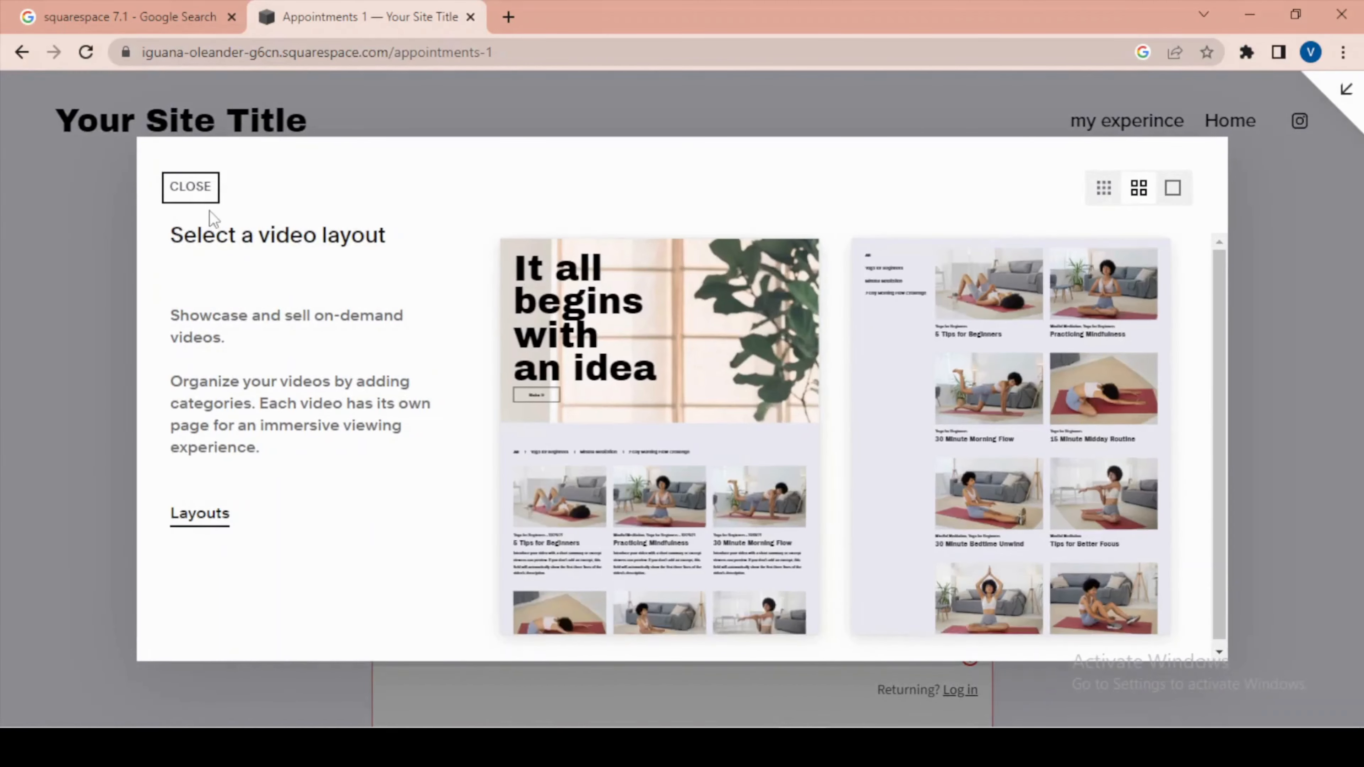
click(206, 193)
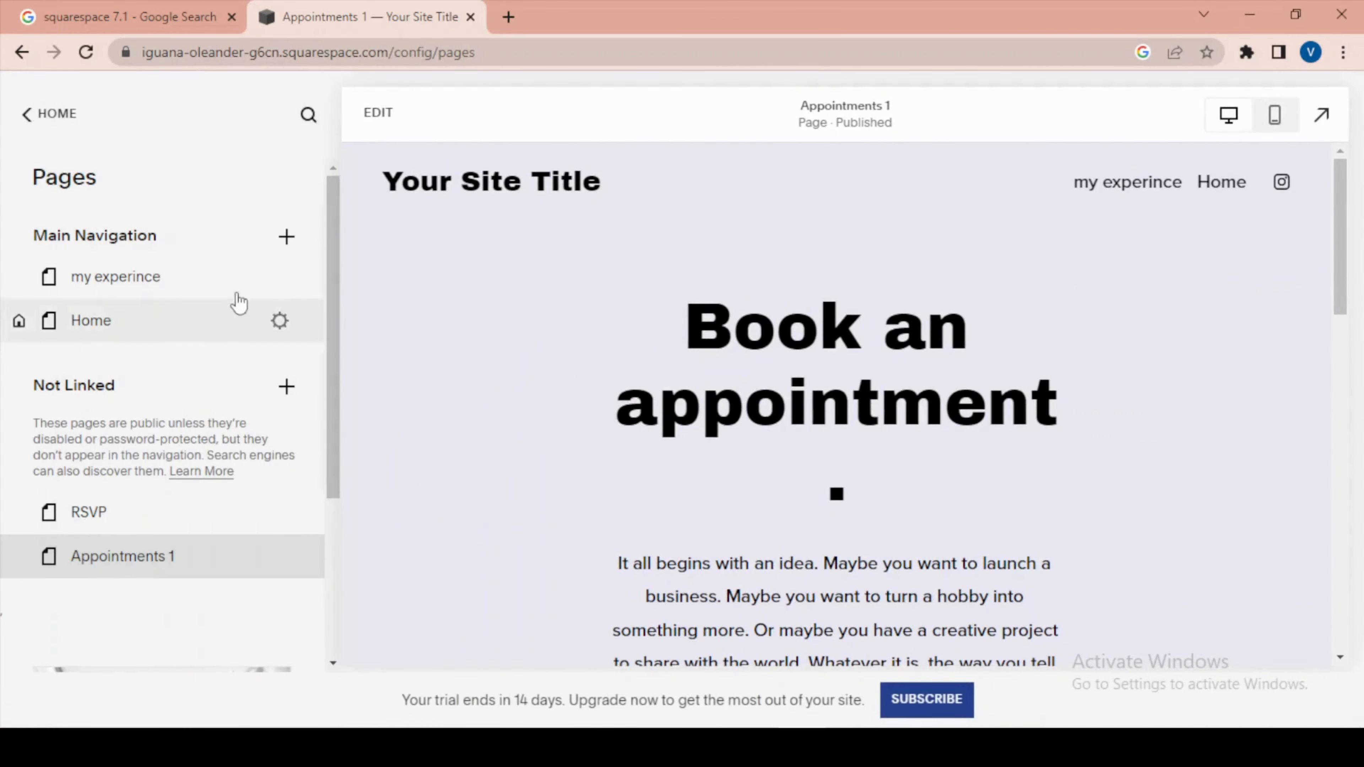
Add a folder named Services to Main Navigation.
click(283, 247)
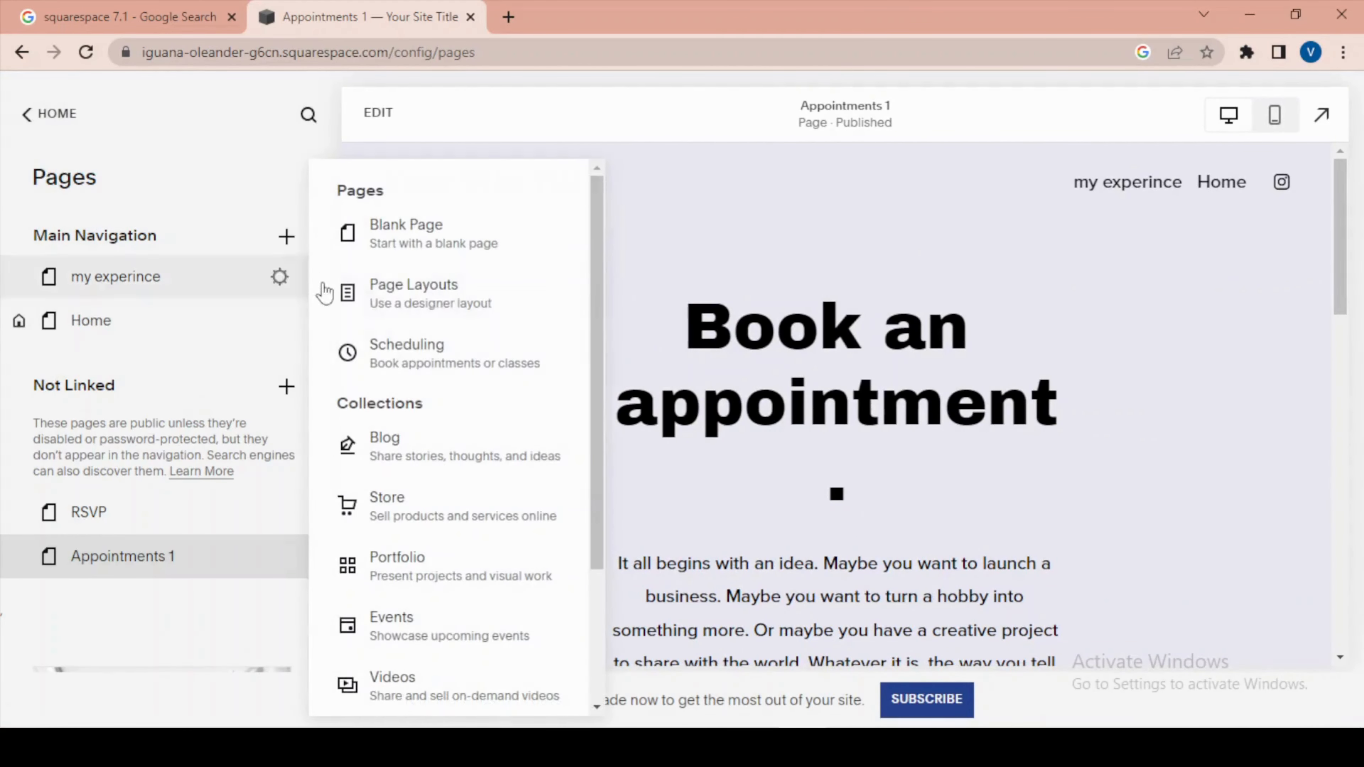
scroll(420, 360, down, 3)
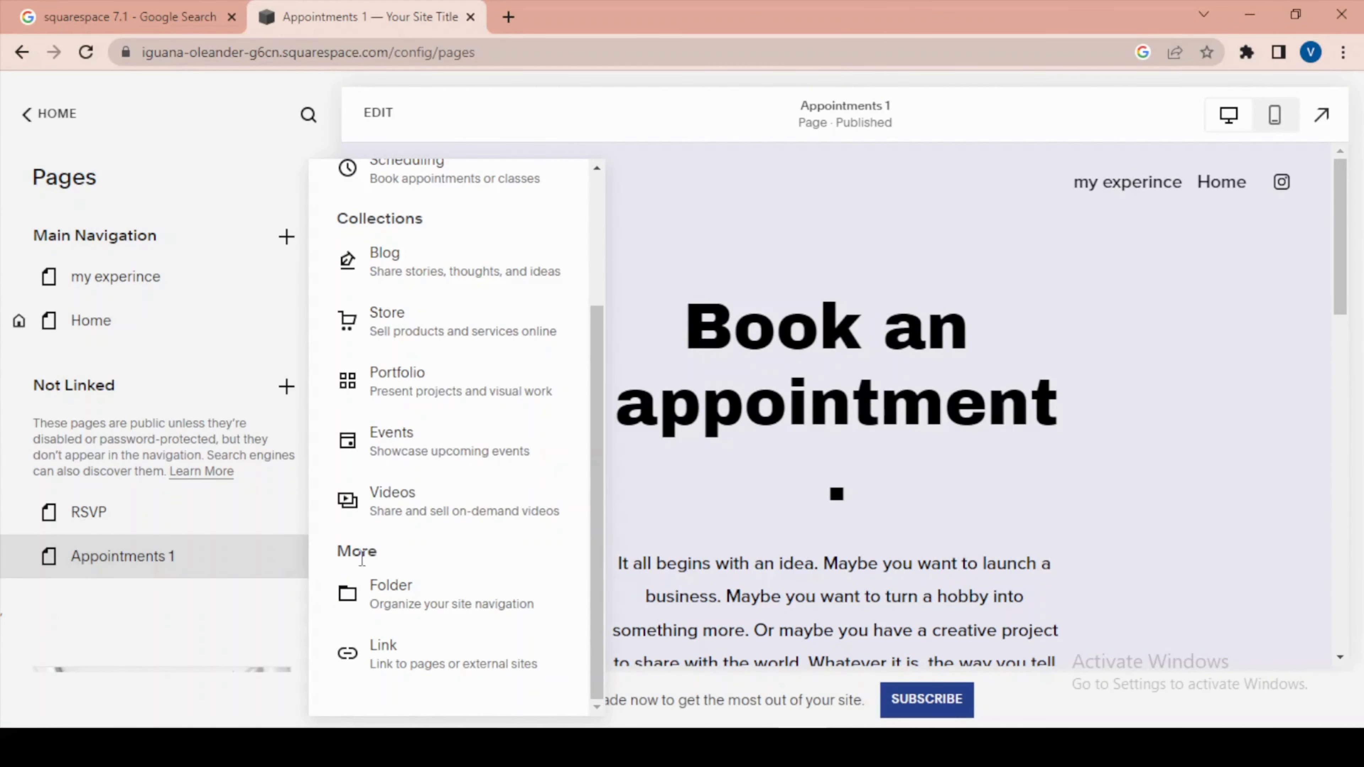
click(439, 618)
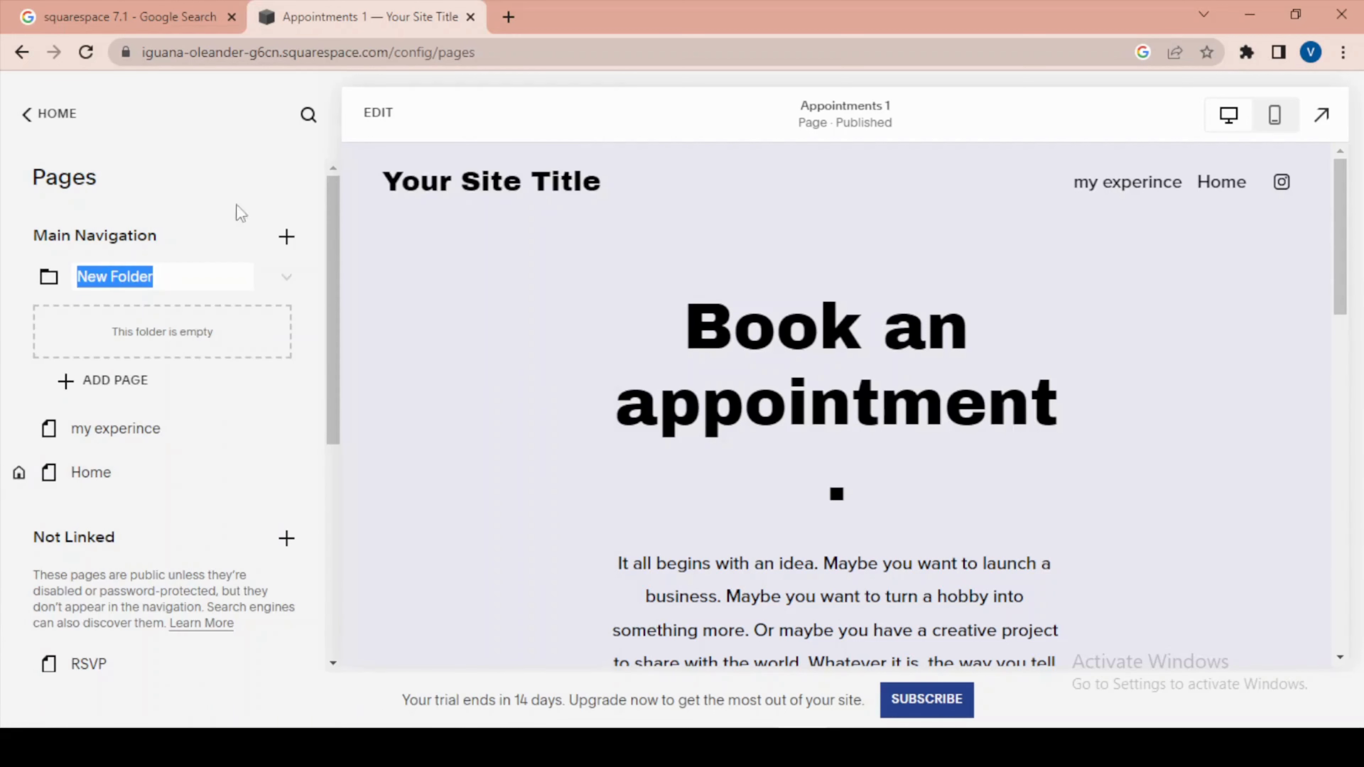
text(Services)
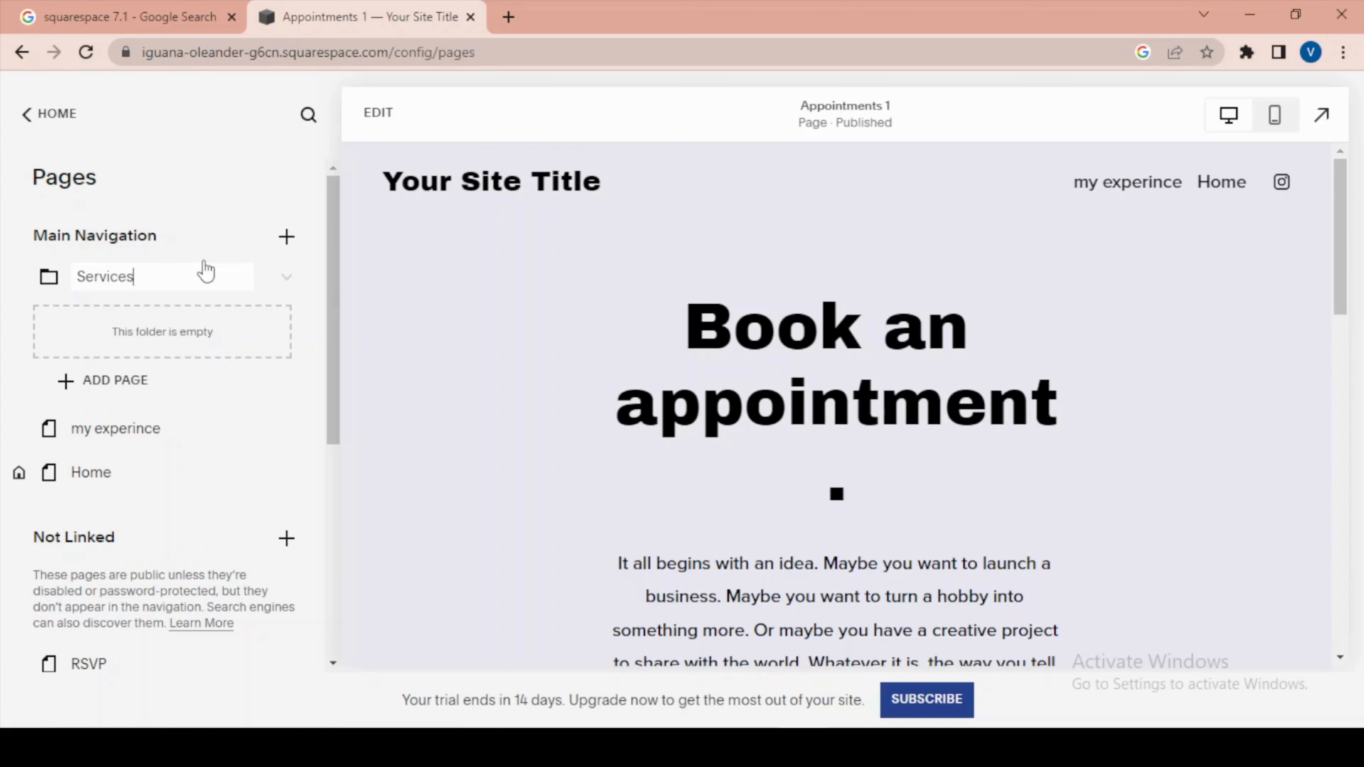
key(Return)
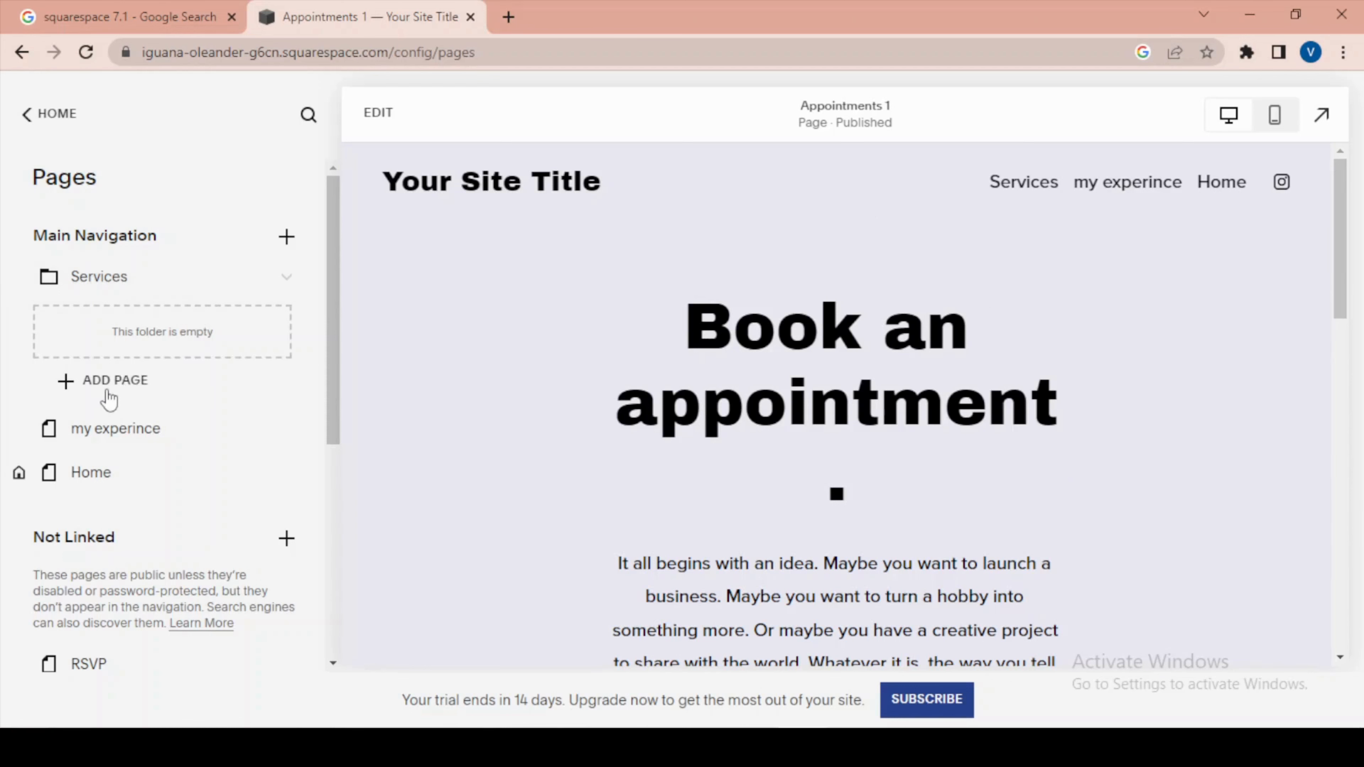
Add two blank pages named Services 1 and Services 2 inside the Services folder.
click(75, 388)
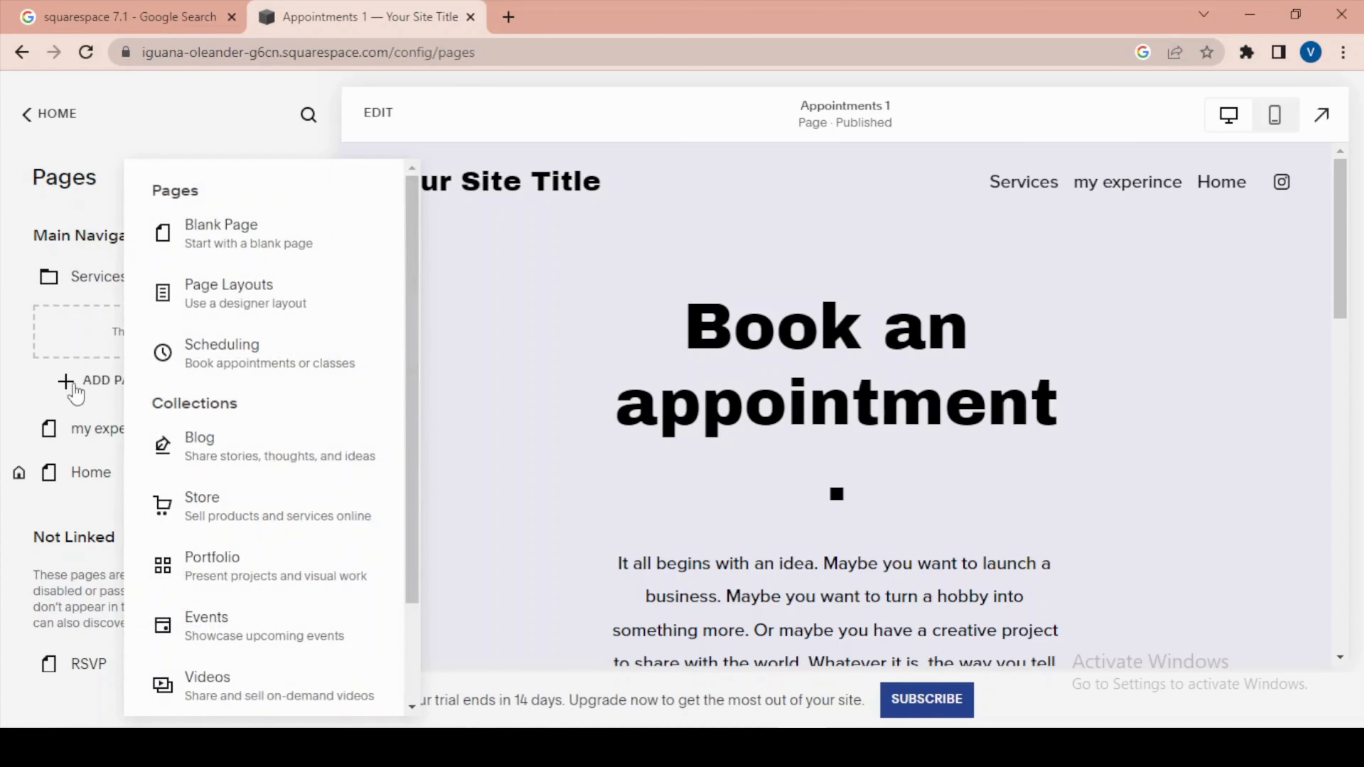
click(227, 246)
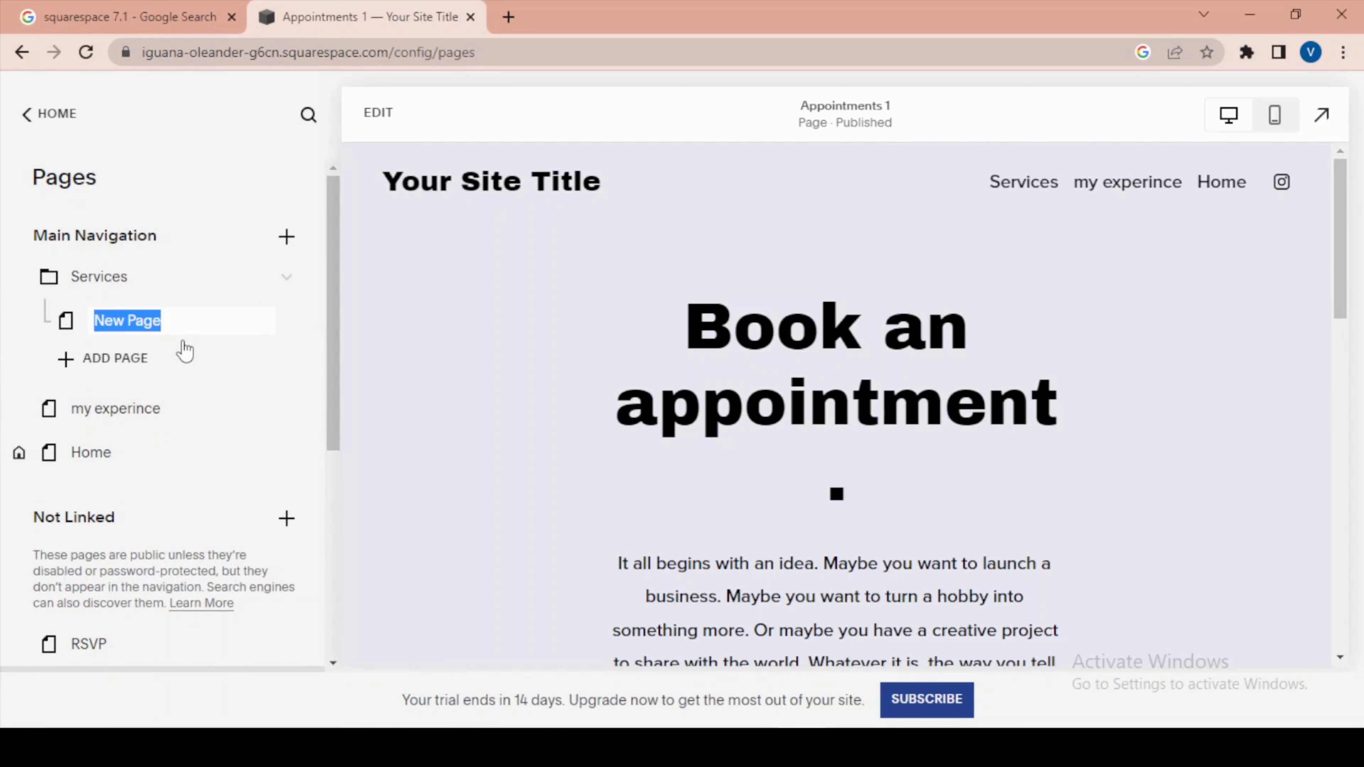
text(Services 1)
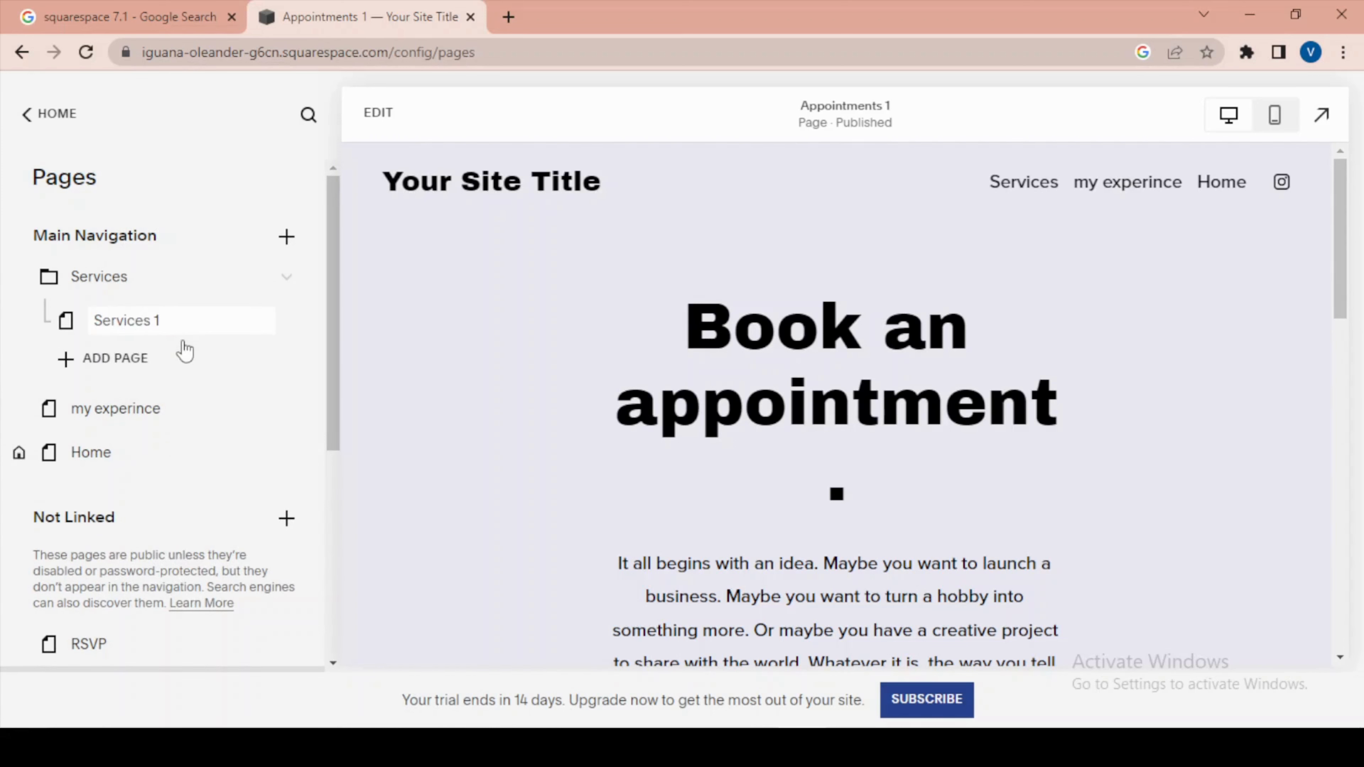
key(Return)
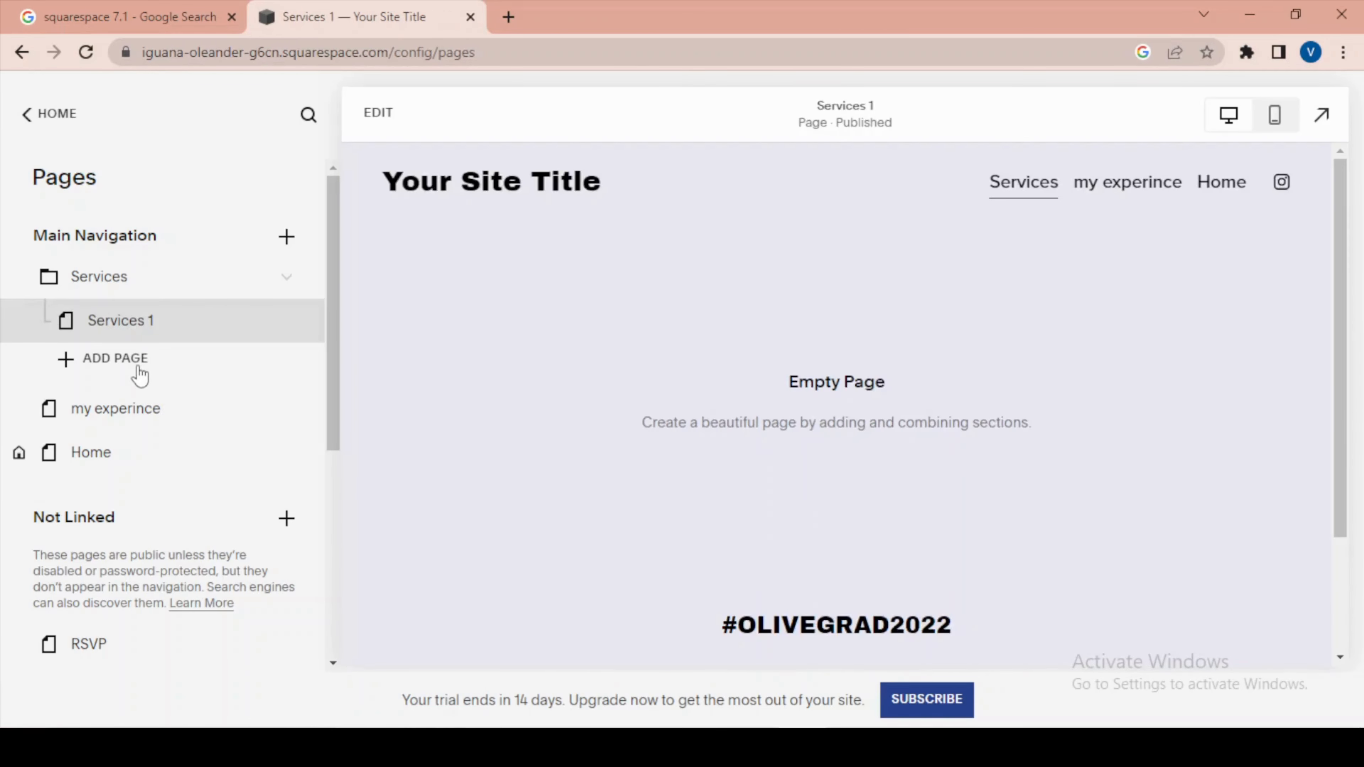
click(137, 370)
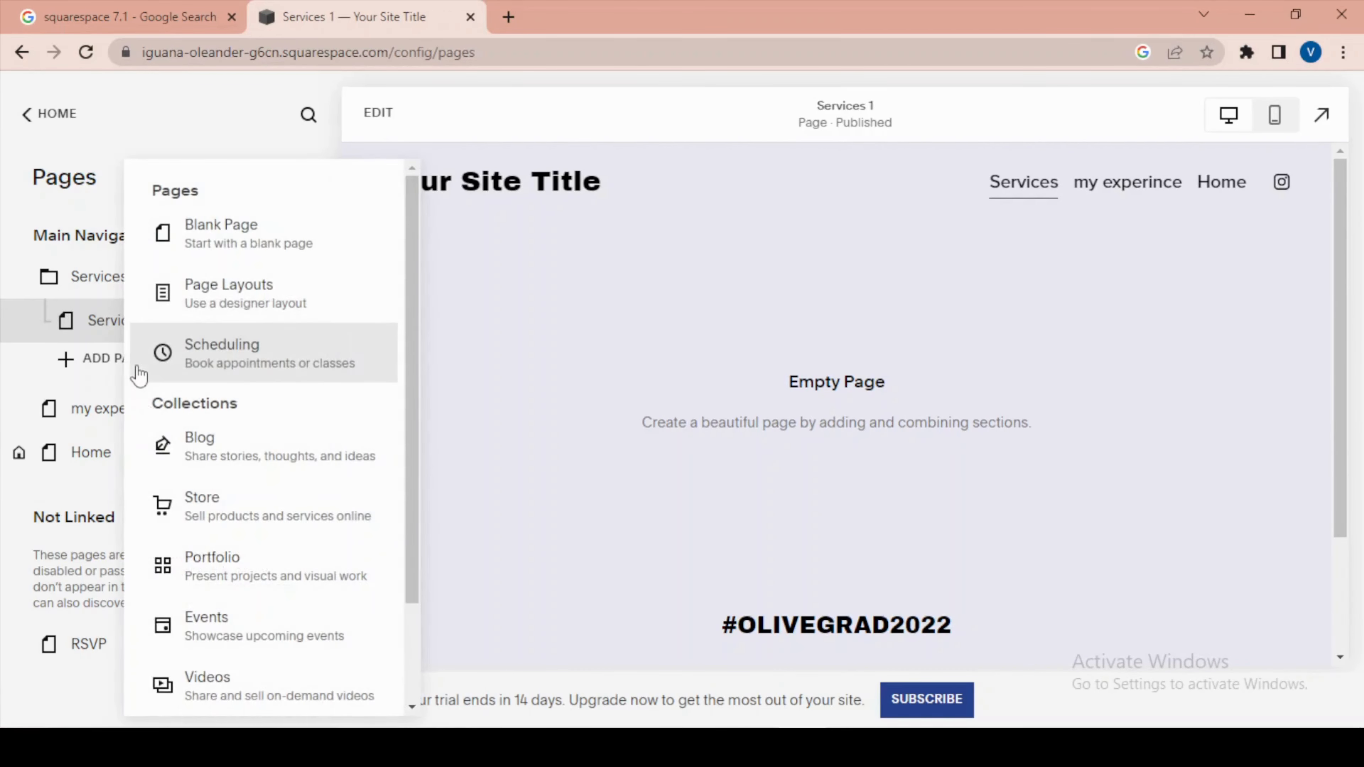
click(248, 240)
text(Services 2)
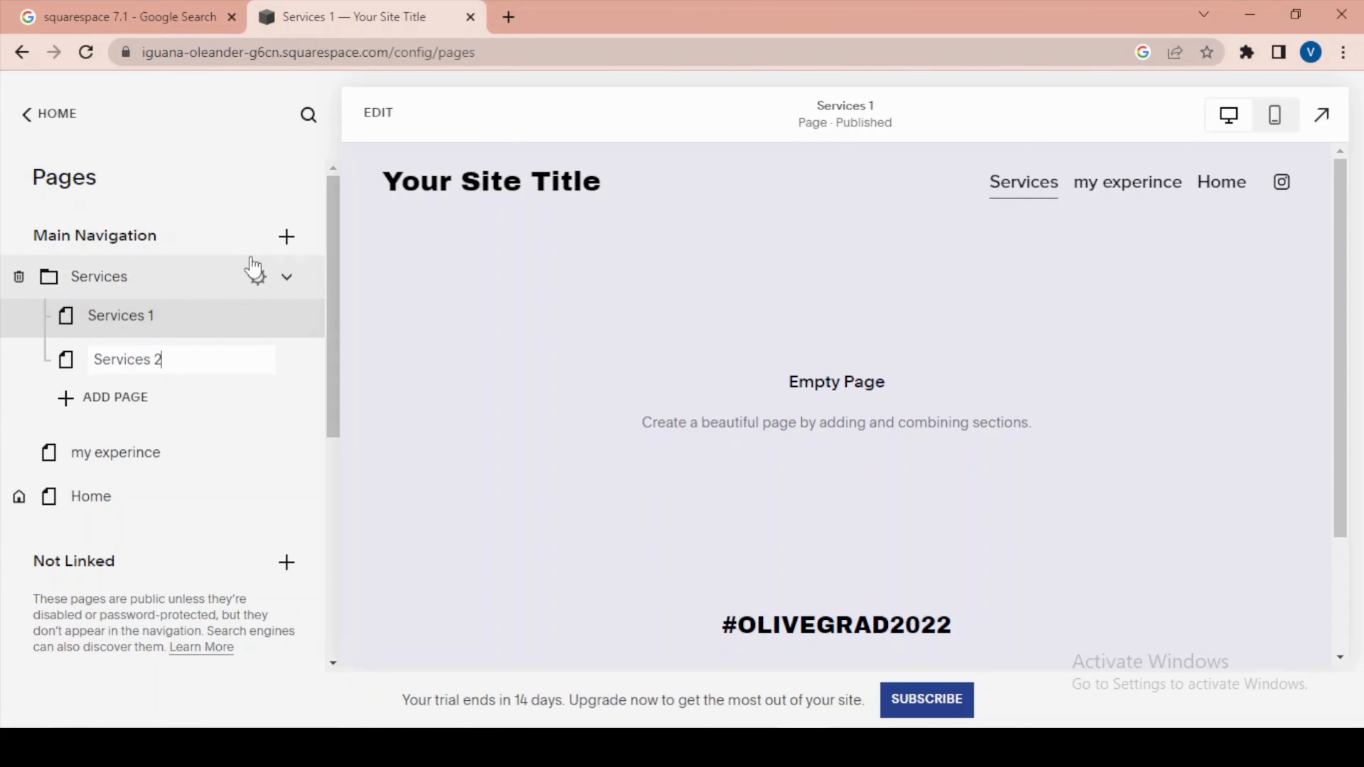
Add a third blank page named Services 3 to the Services folder.
click(99, 396)
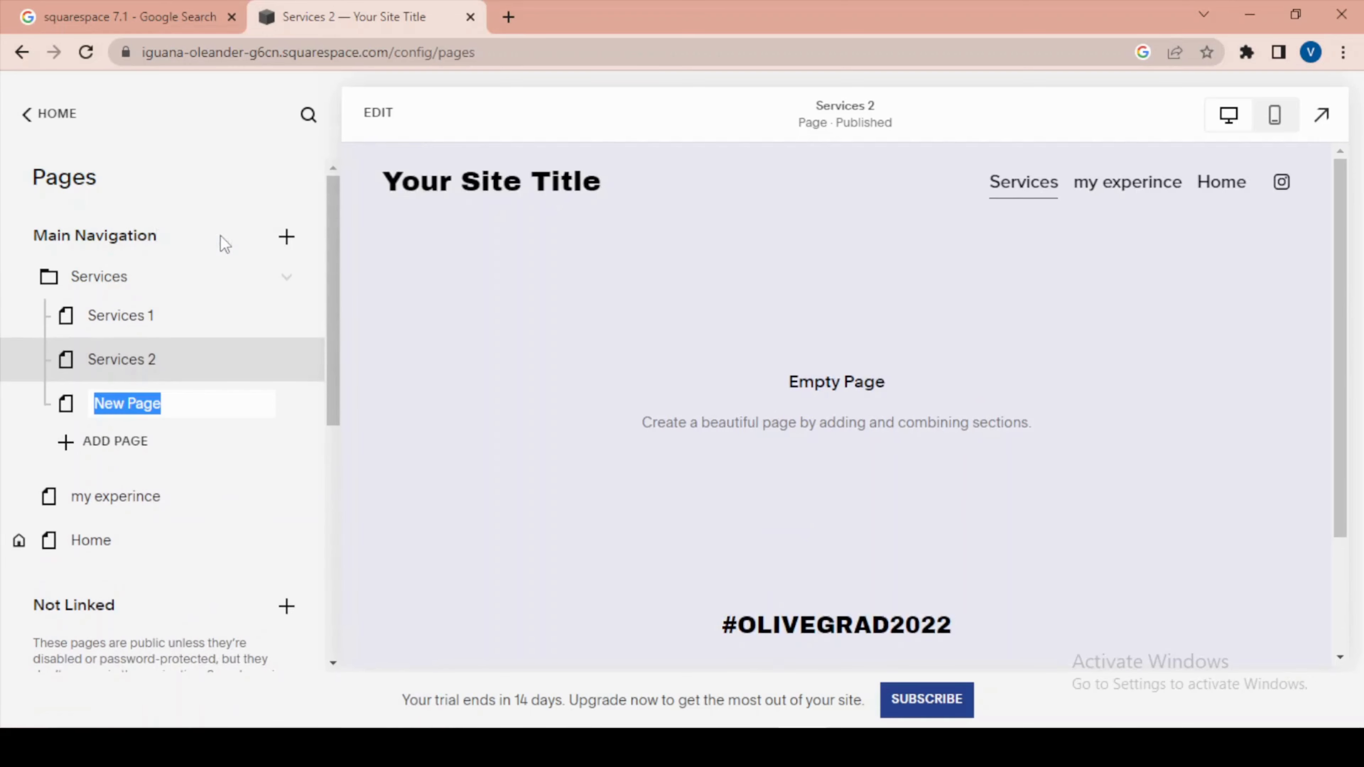
text(Servic)
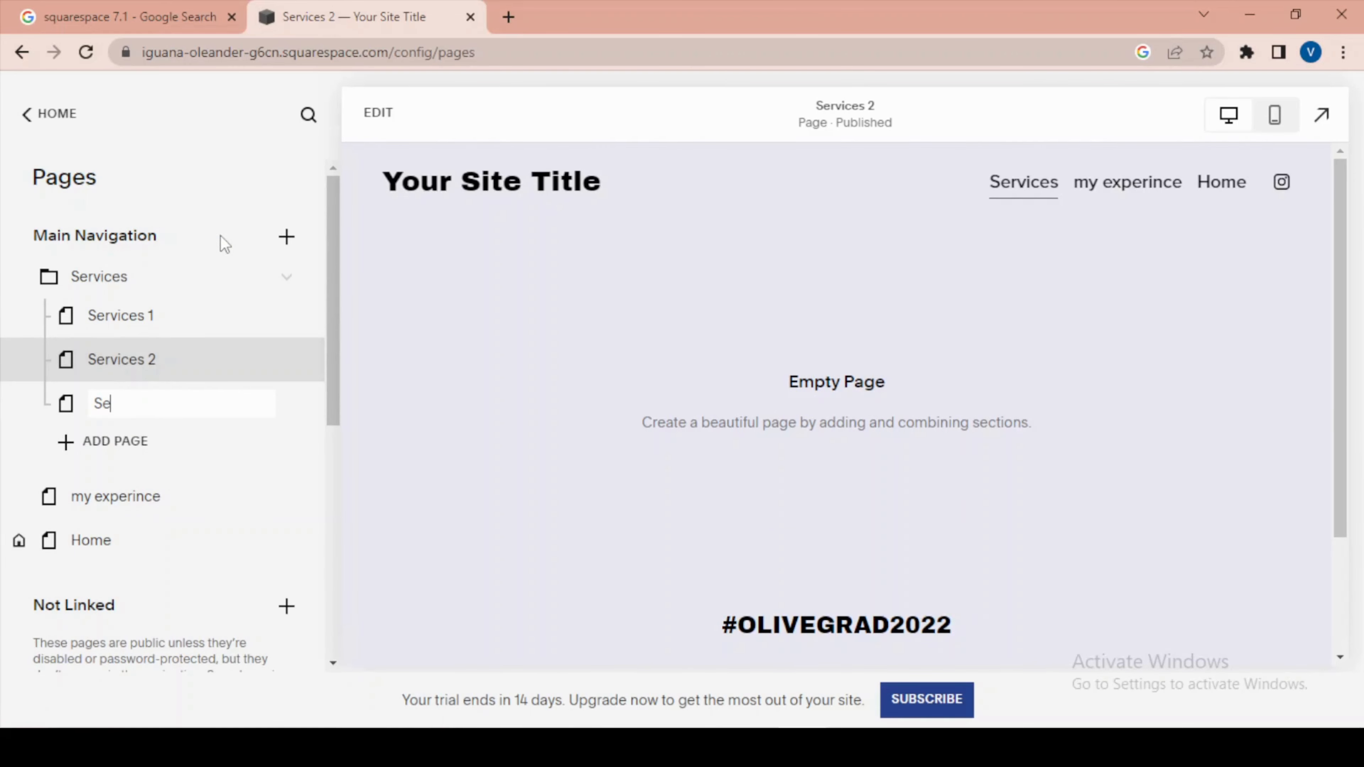
text(es 3)
key(Return)
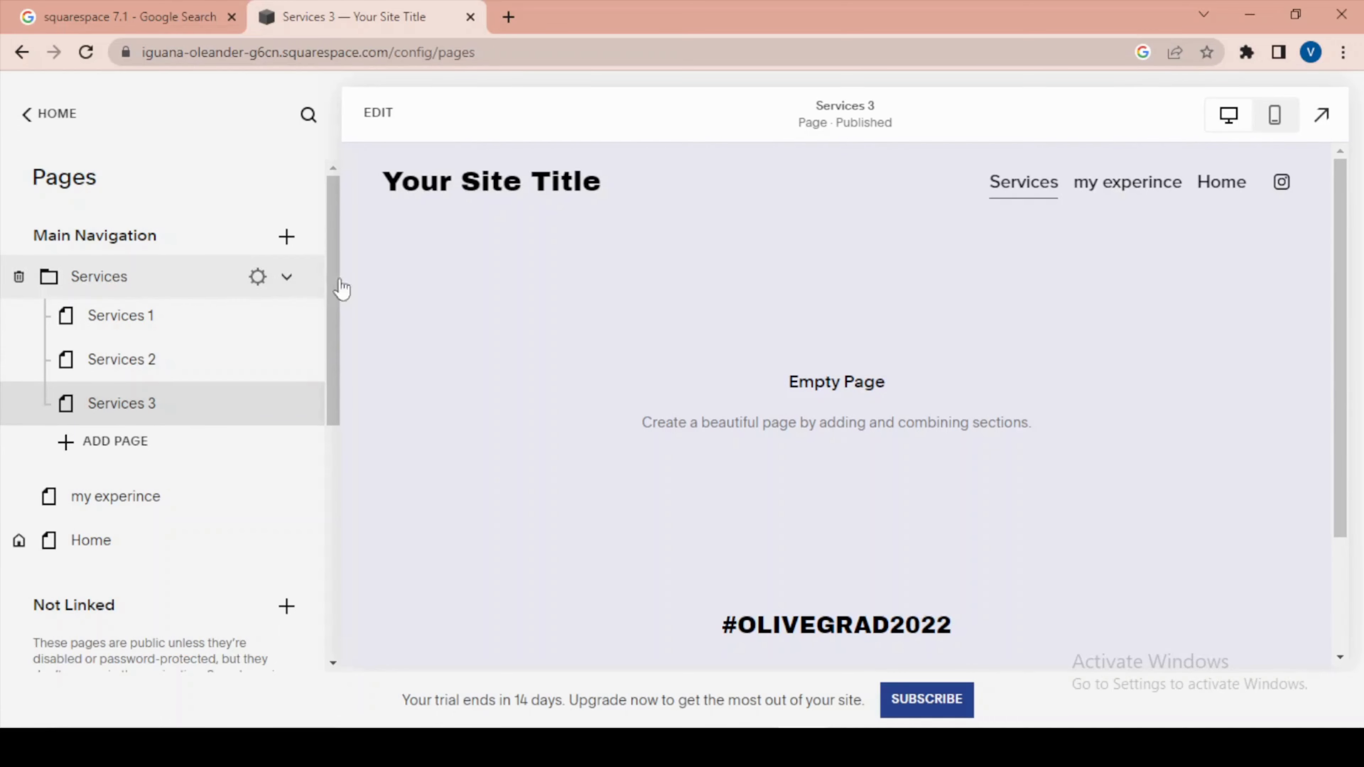
Collapse the Services folder and move it from Main Navigation to Not Linked, above RSVP.
mouse_move(1041, 196)
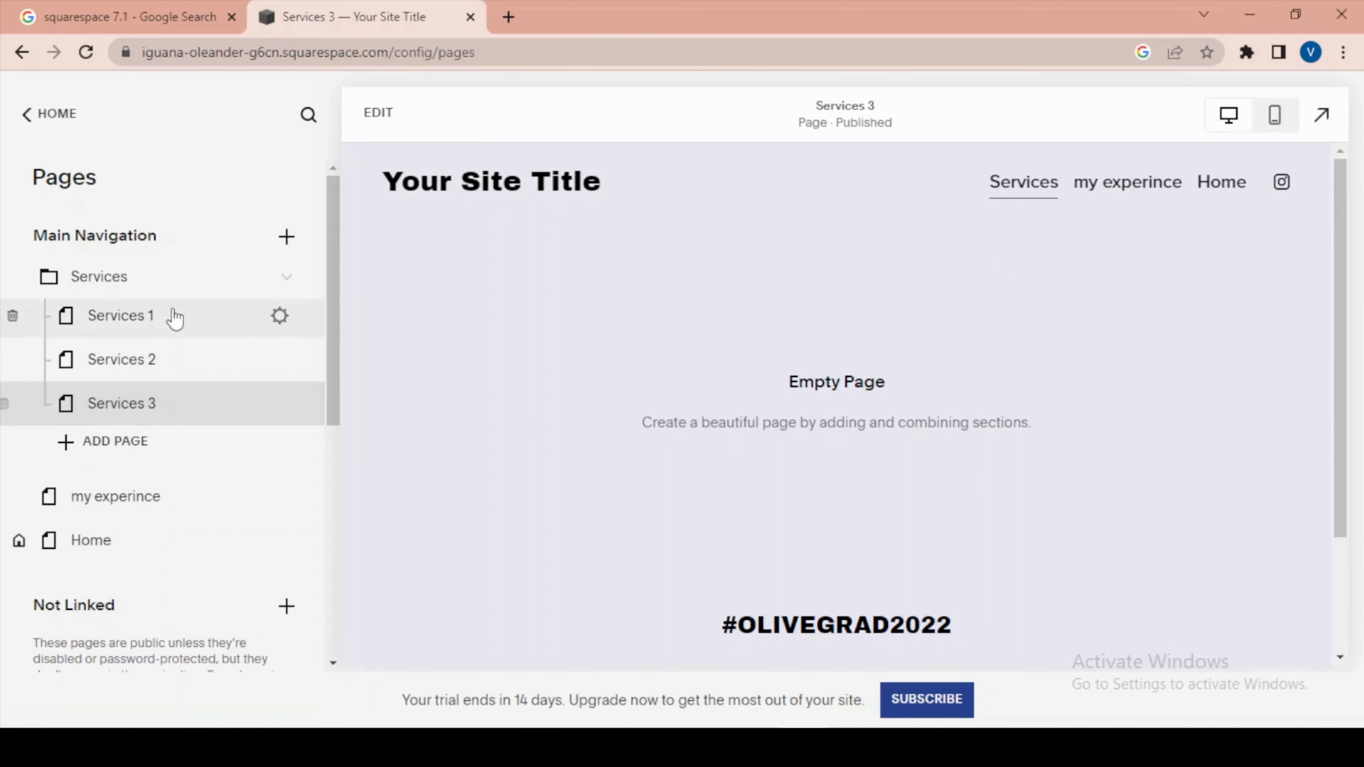
click(286, 276)
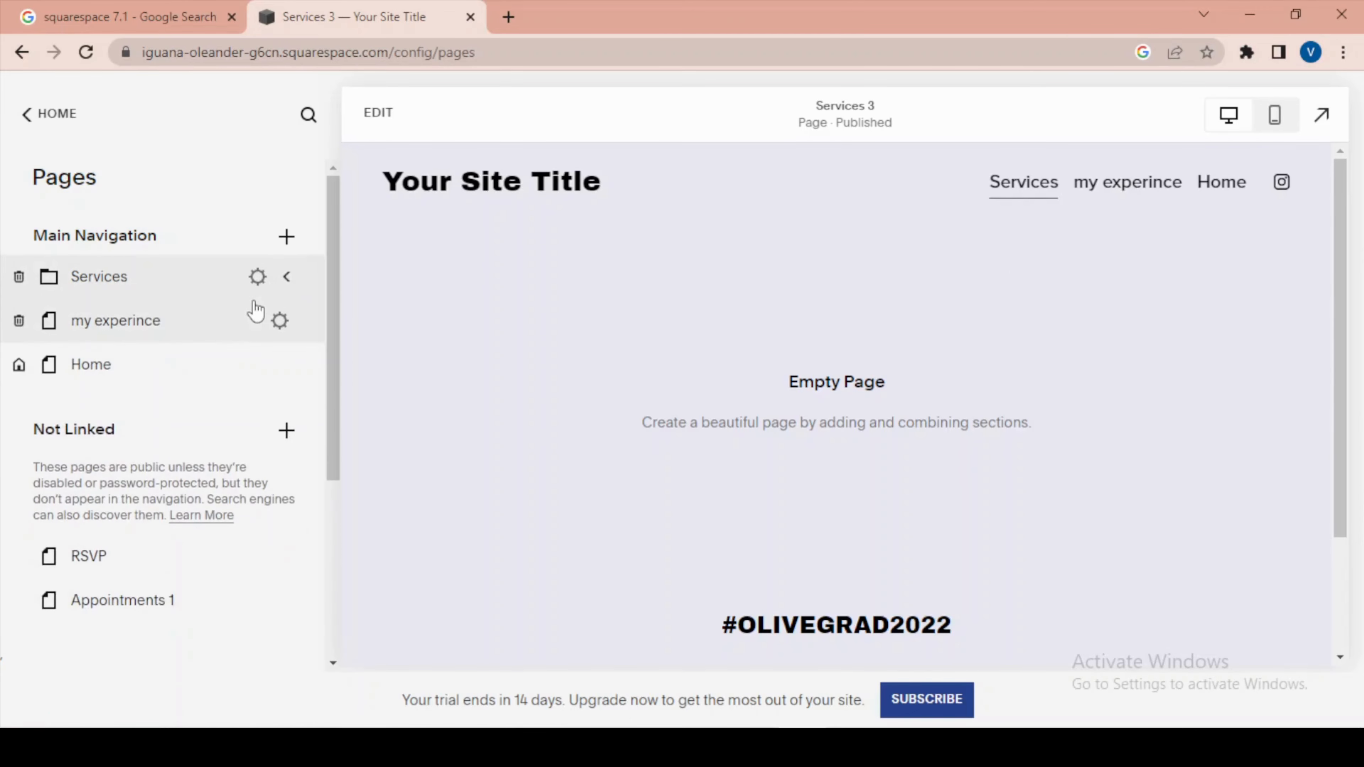
scroll(256, 310, down, 5)
scroll(256, 311, up, 5)
scroll(259, 304, down, 5)
scroll(268, 305, up, 5)
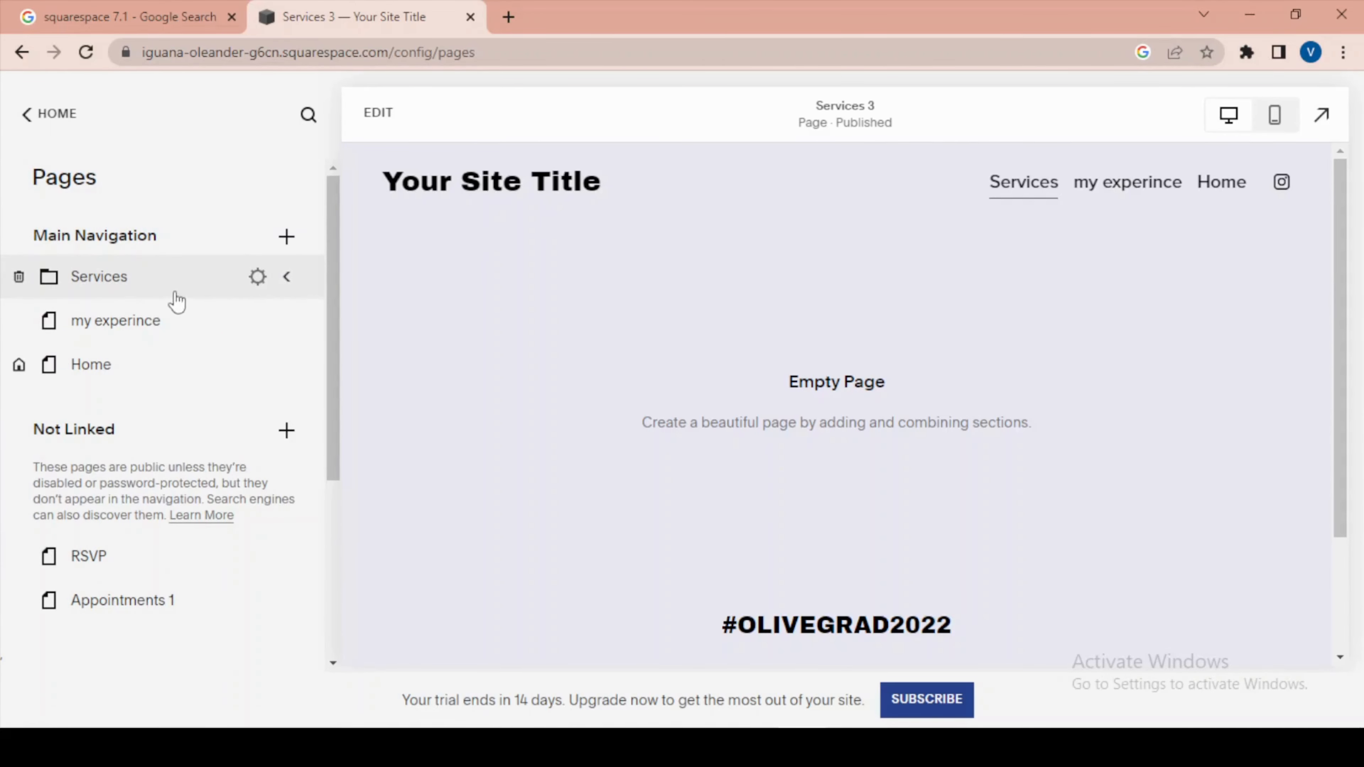
drag(106, 279, 133, 461)
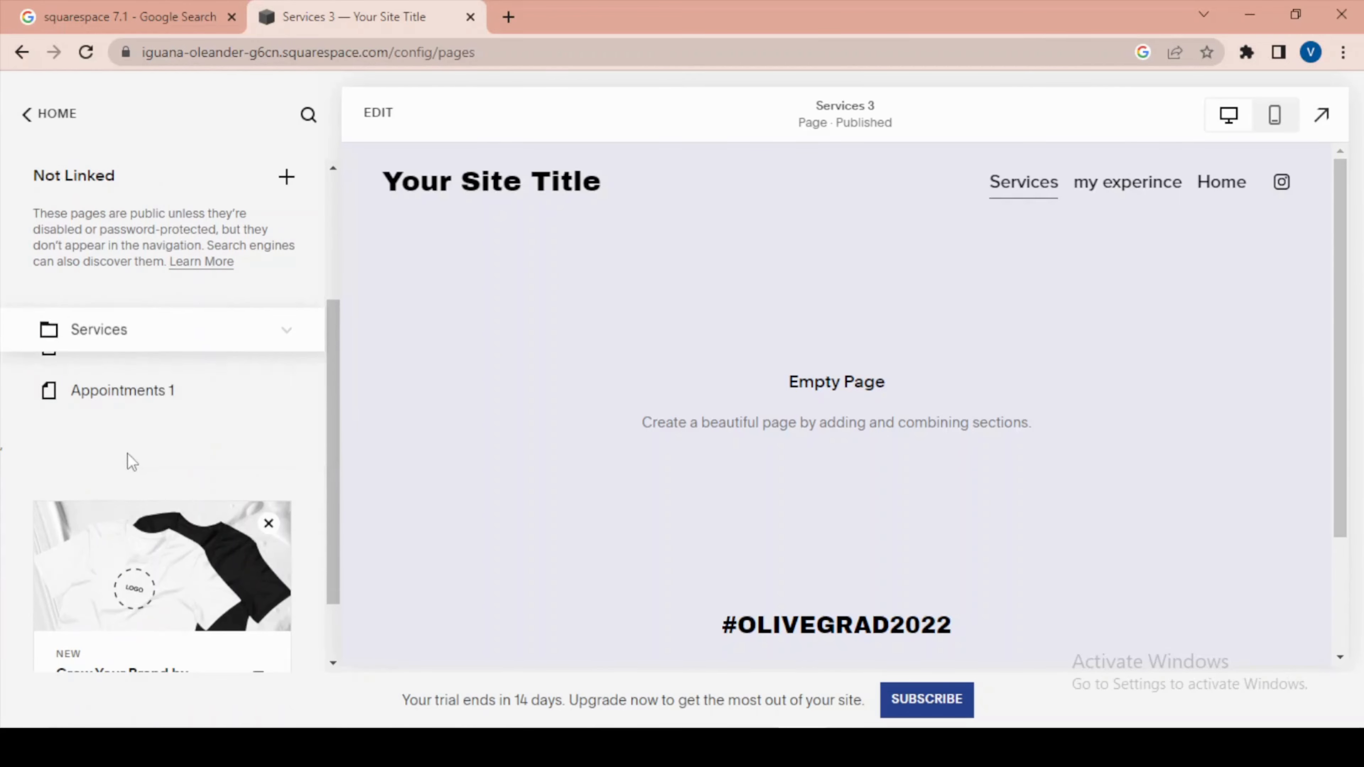
Rename the Services folder in Not Linked as Footer.
click(102, 520)
double_click(124, 513)
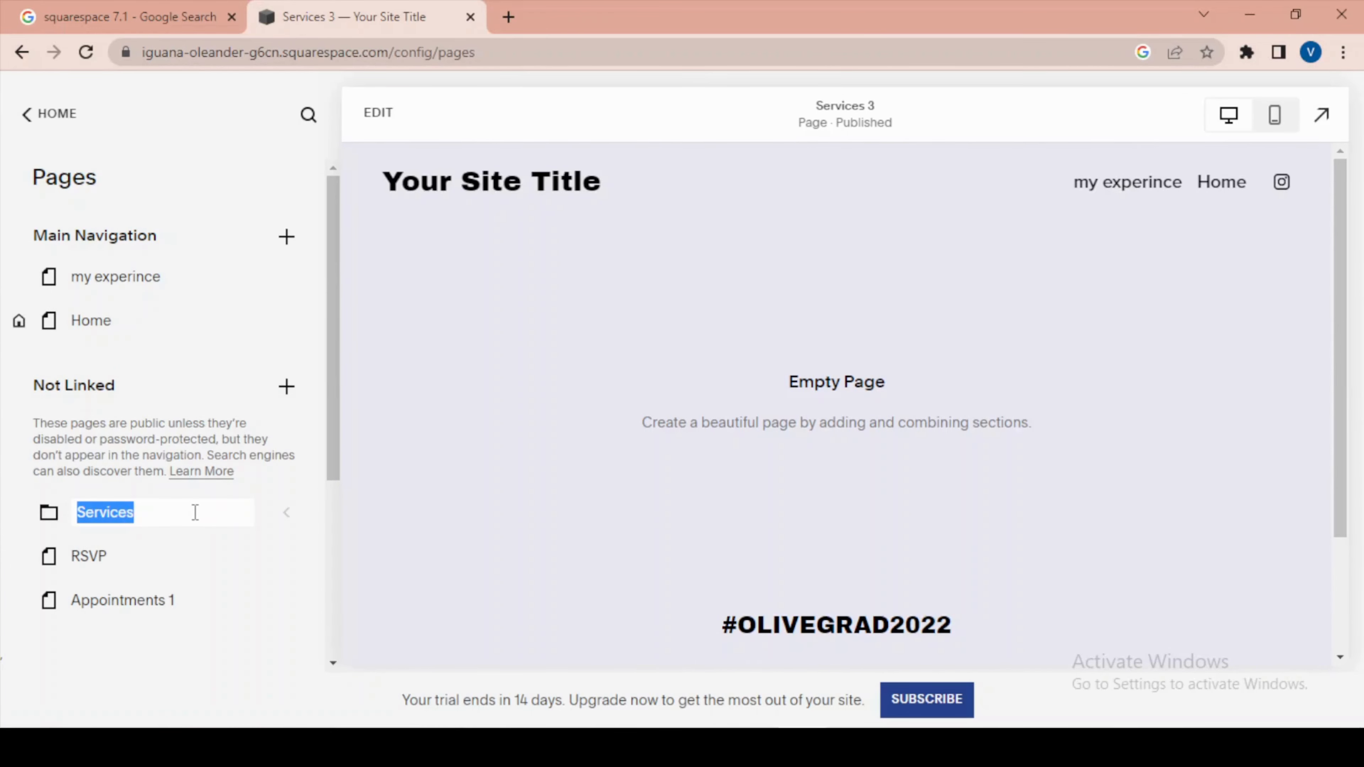
text(Footer)
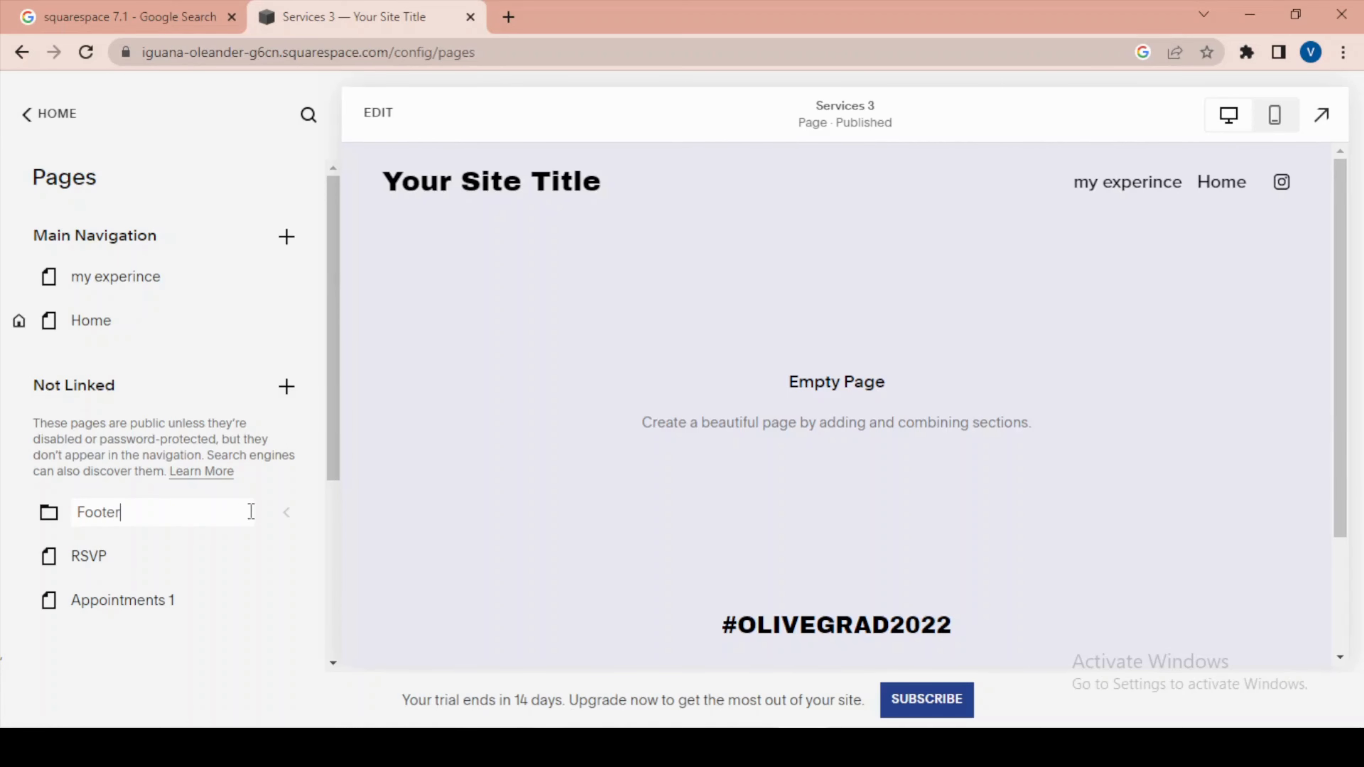
key(Return)
Expand the Footer folder and rename its Services 1 page as Privacy policy.
click(286, 515)
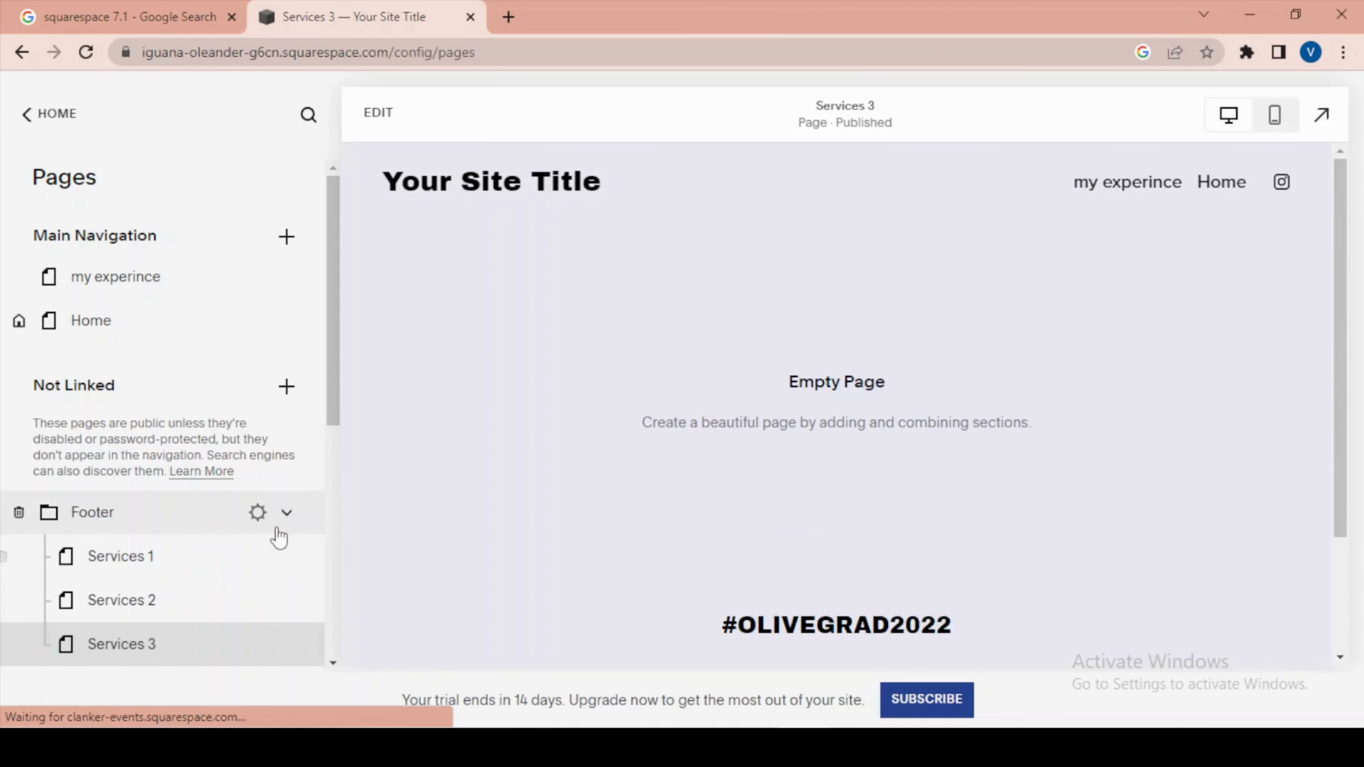
double_click(132, 298)
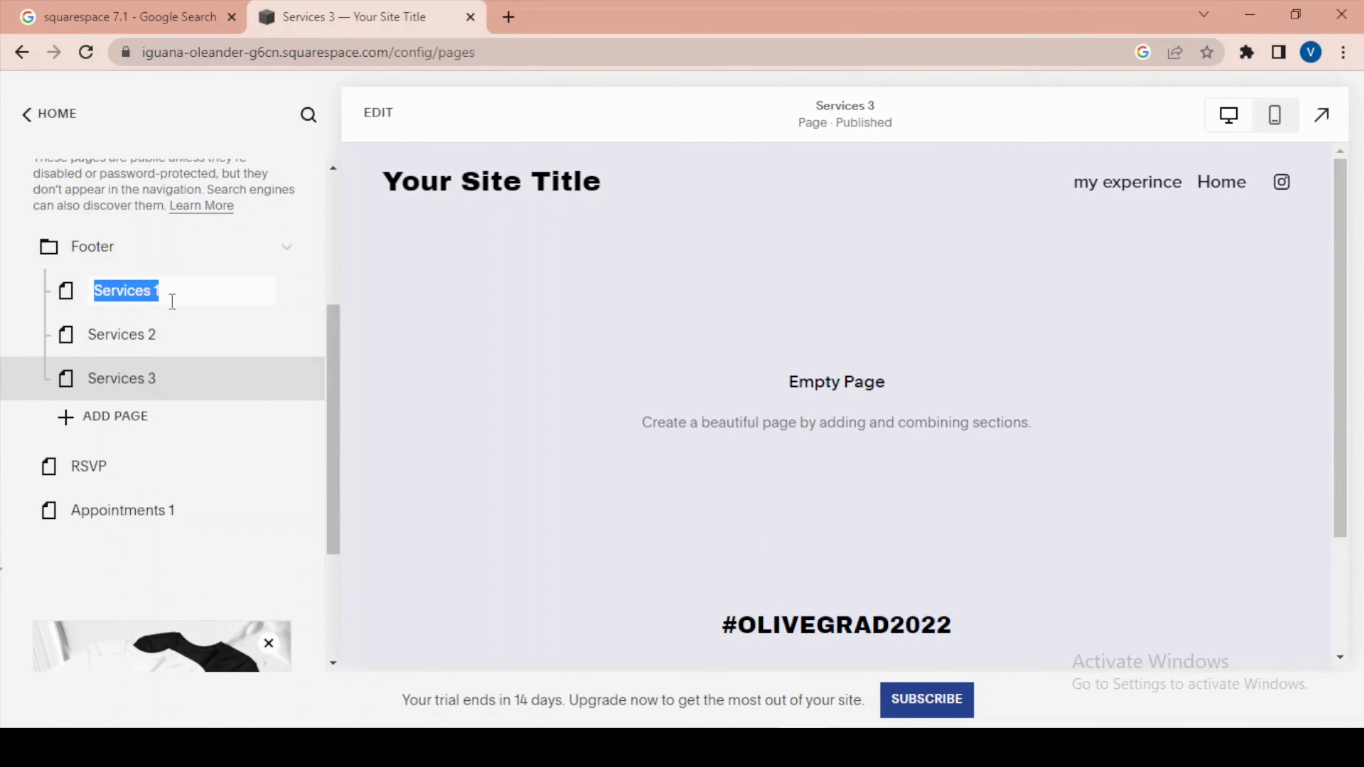
text(Privacy policy)
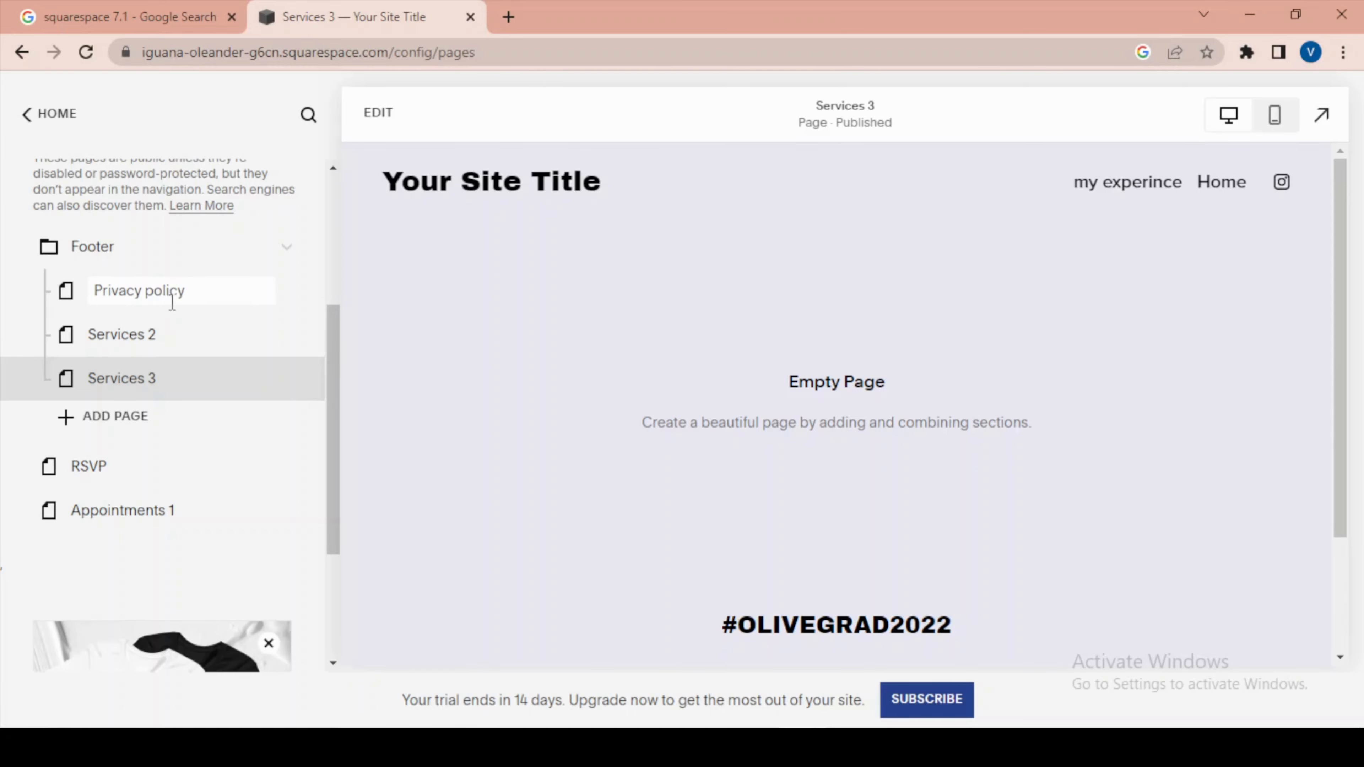
Rename the Services 2 page in the Footer folder as Terms & Condition.
double_click(114, 335)
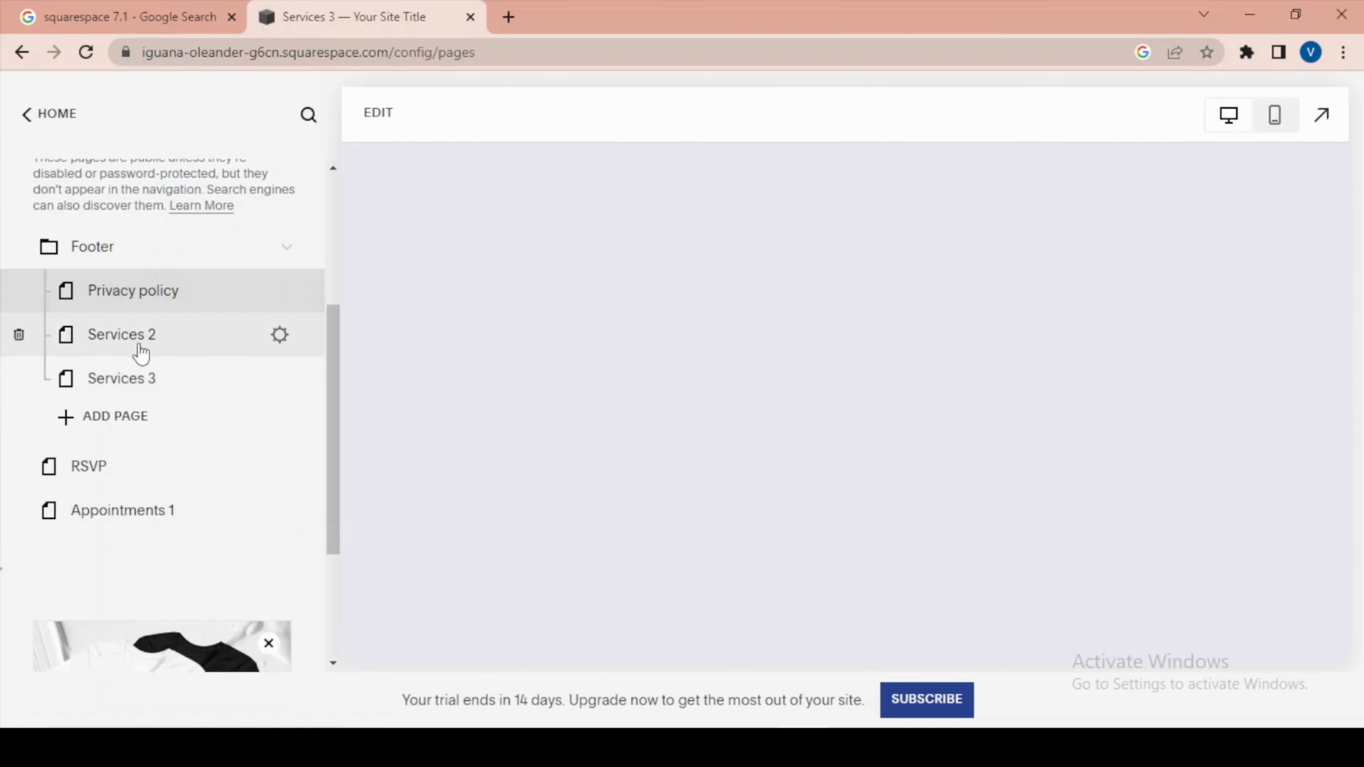
double_click(138, 345)
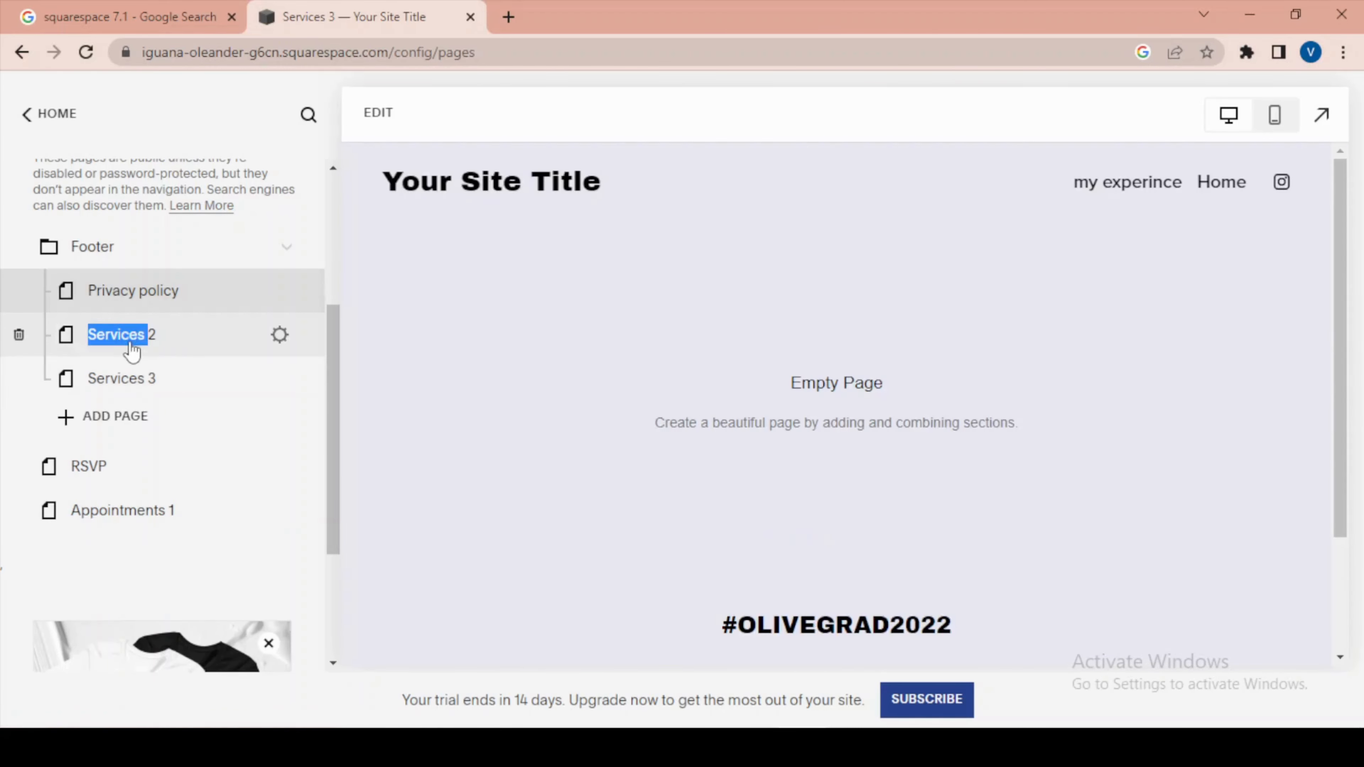
text(Terms)
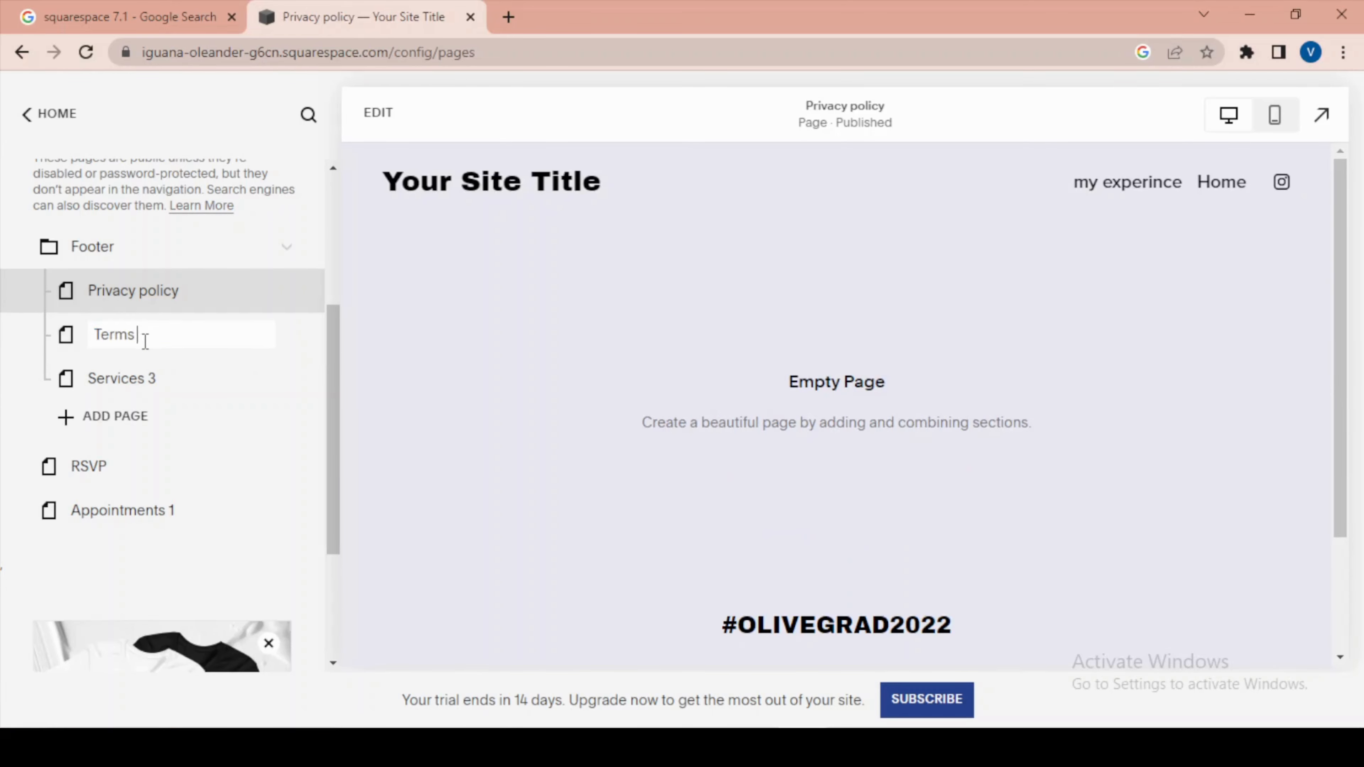
text( & Condition)
Rename the Services 3 page in the Footer folder as FAQ page and look over the page list.
double_click(137, 386)
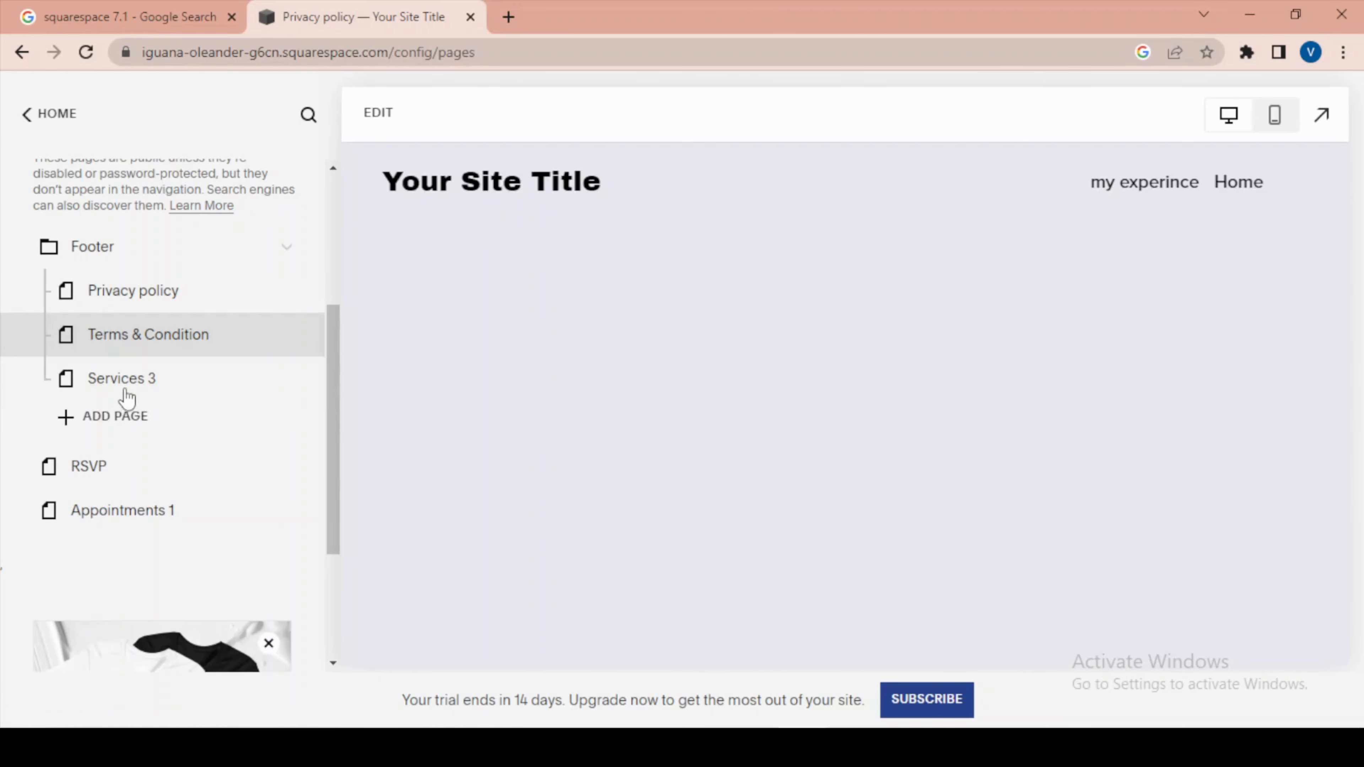
double_click(126, 390)
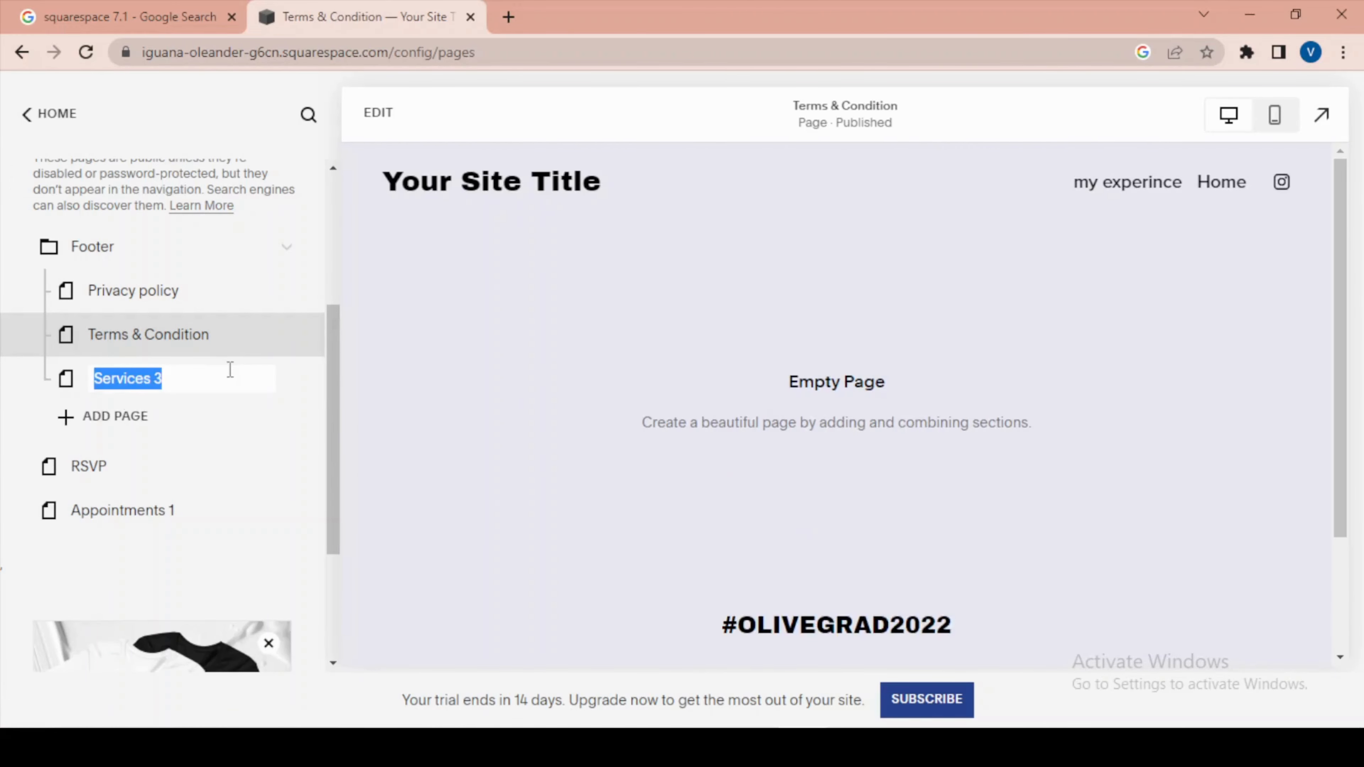
text(FAQ)
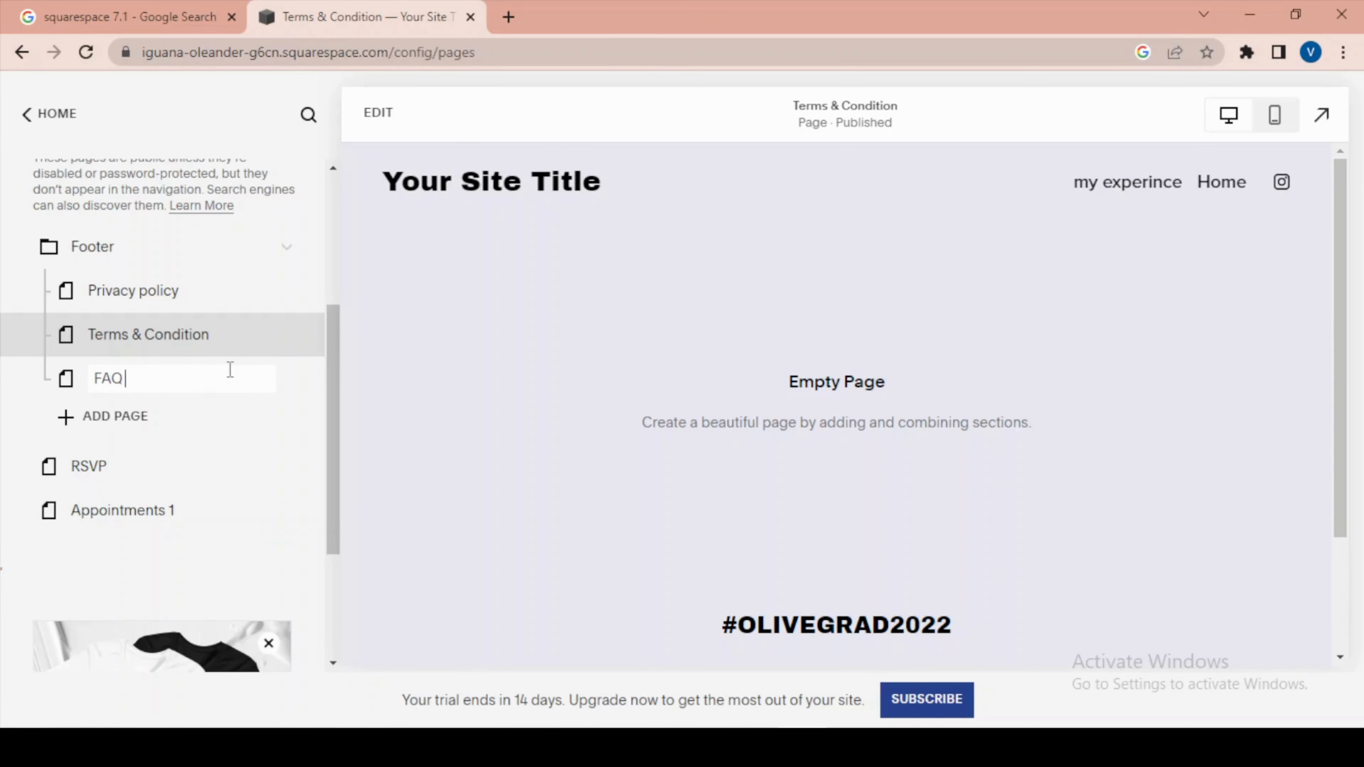
text( page)
key(Return)
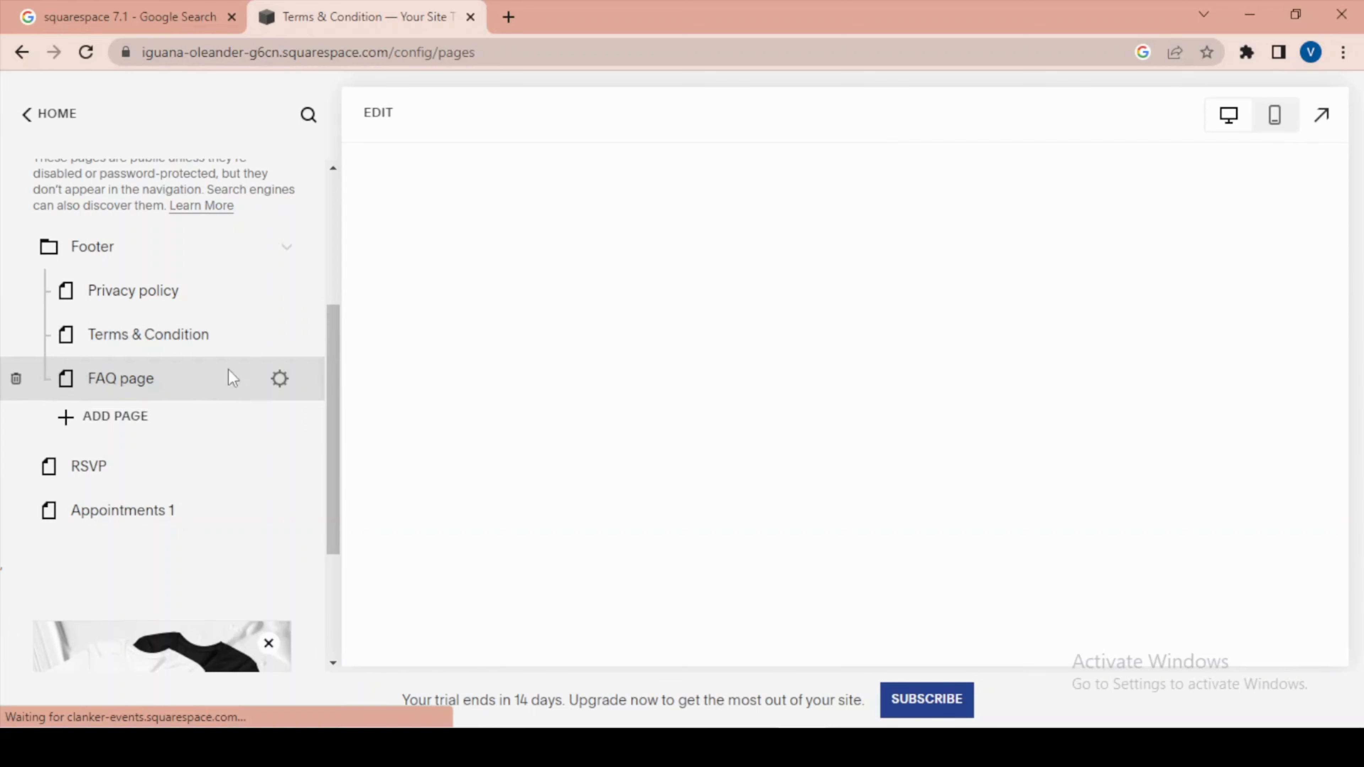
scroll(239, 314, up, 3)
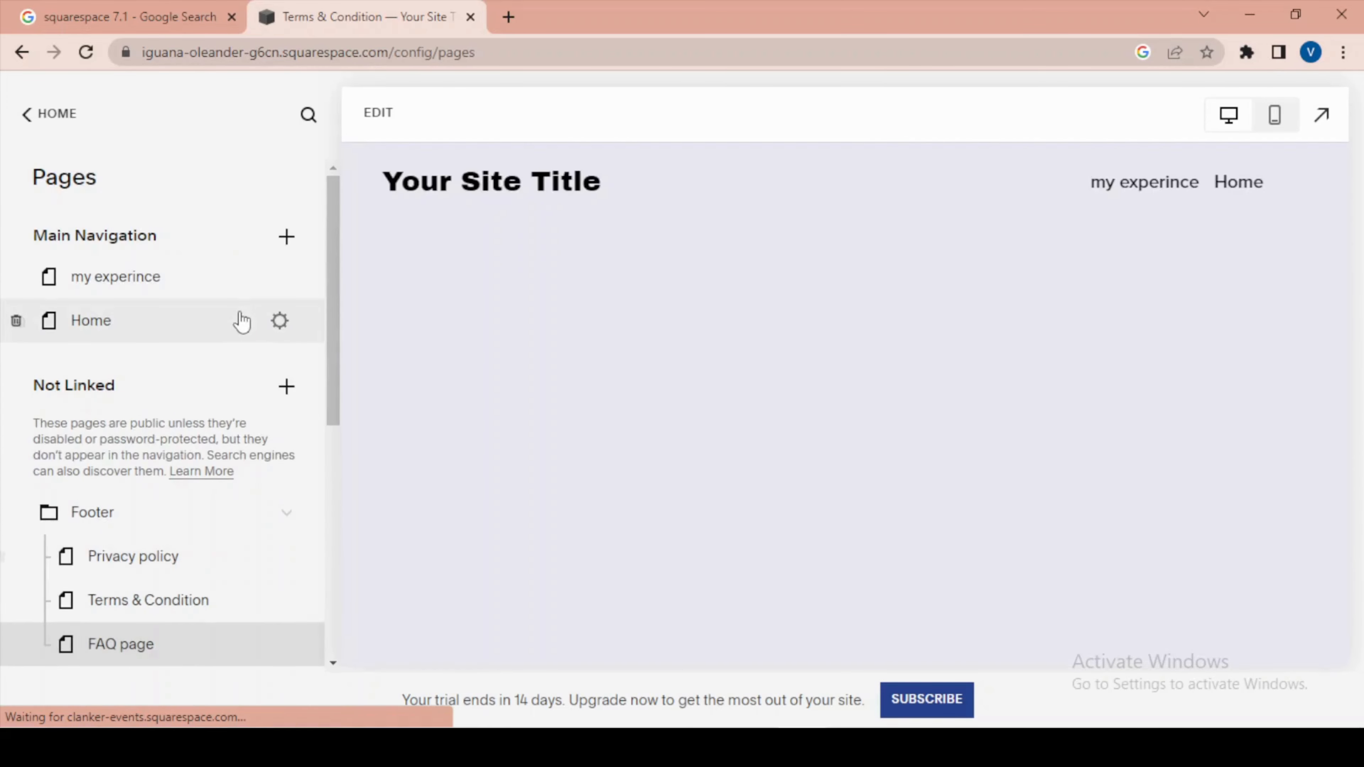
scroll(158, 484, down, 3)
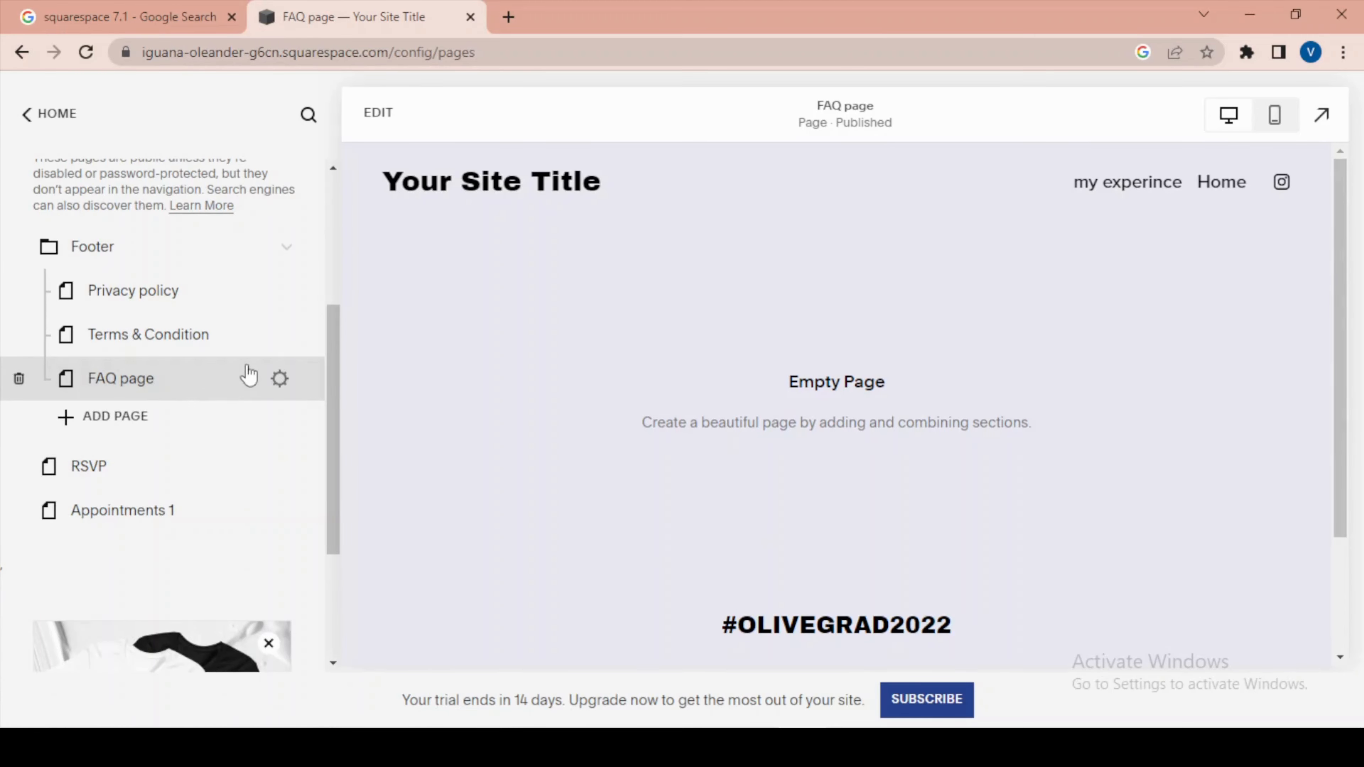
Delete the "my experince" page from Main Navigation and confirm the deletion.
scroll(280, 363, up, 5)
scroll(284, 366, down, 5)
scroll(296, 368, up, 5)
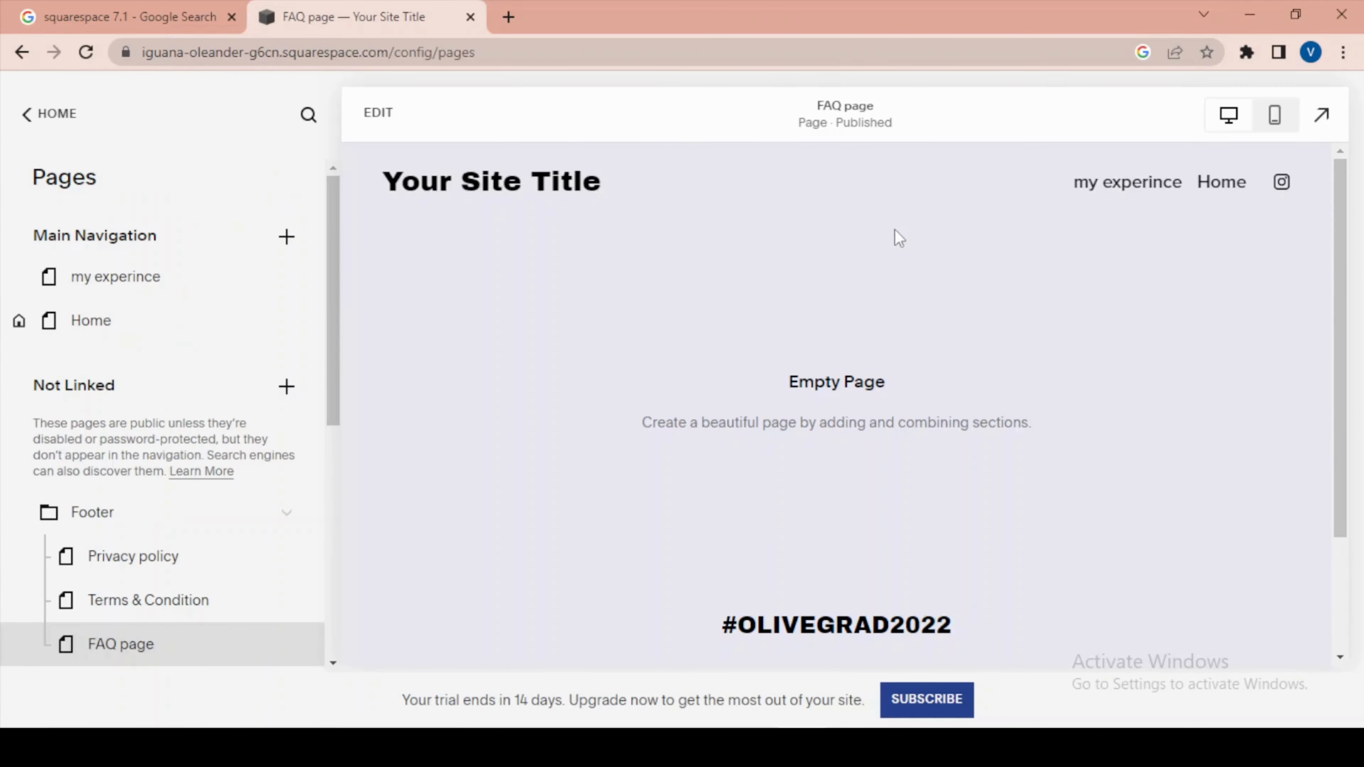
mouse_move(33, 285)
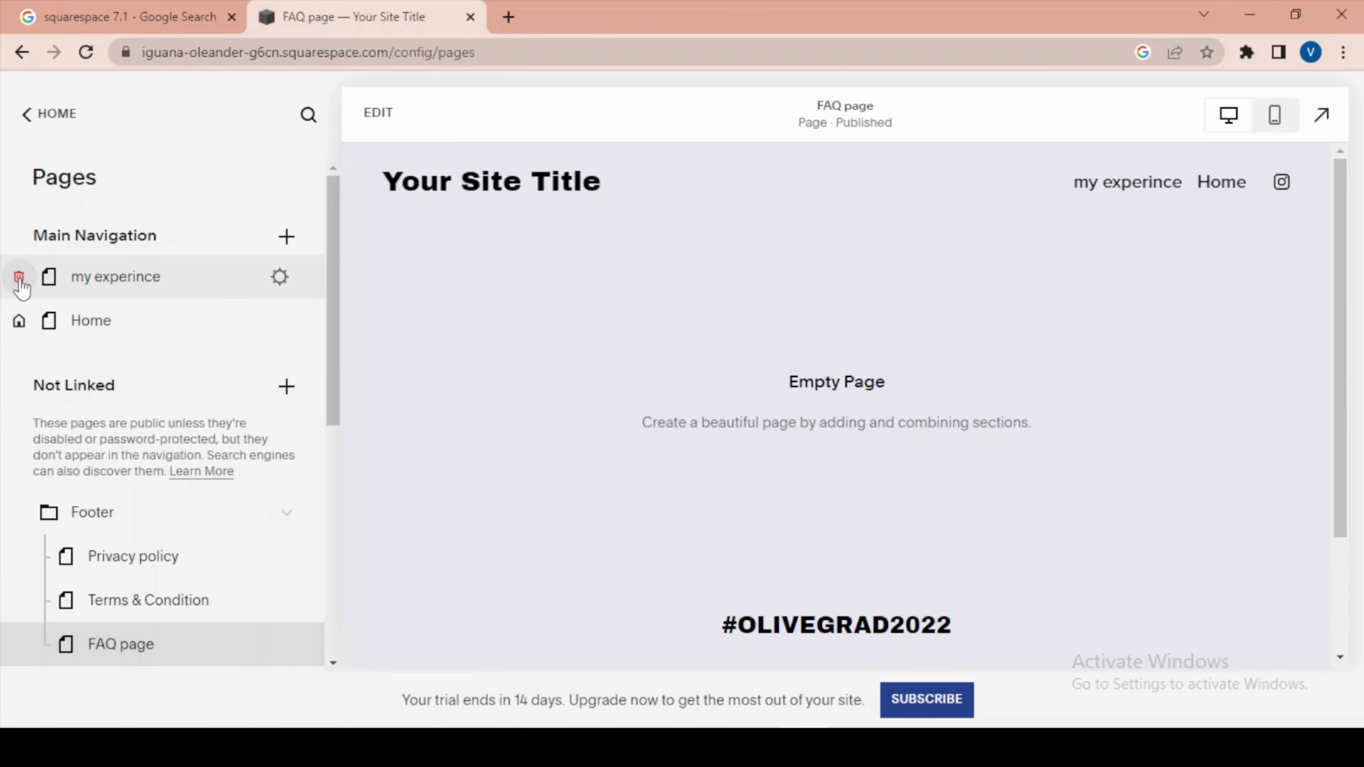
click(19, 279)
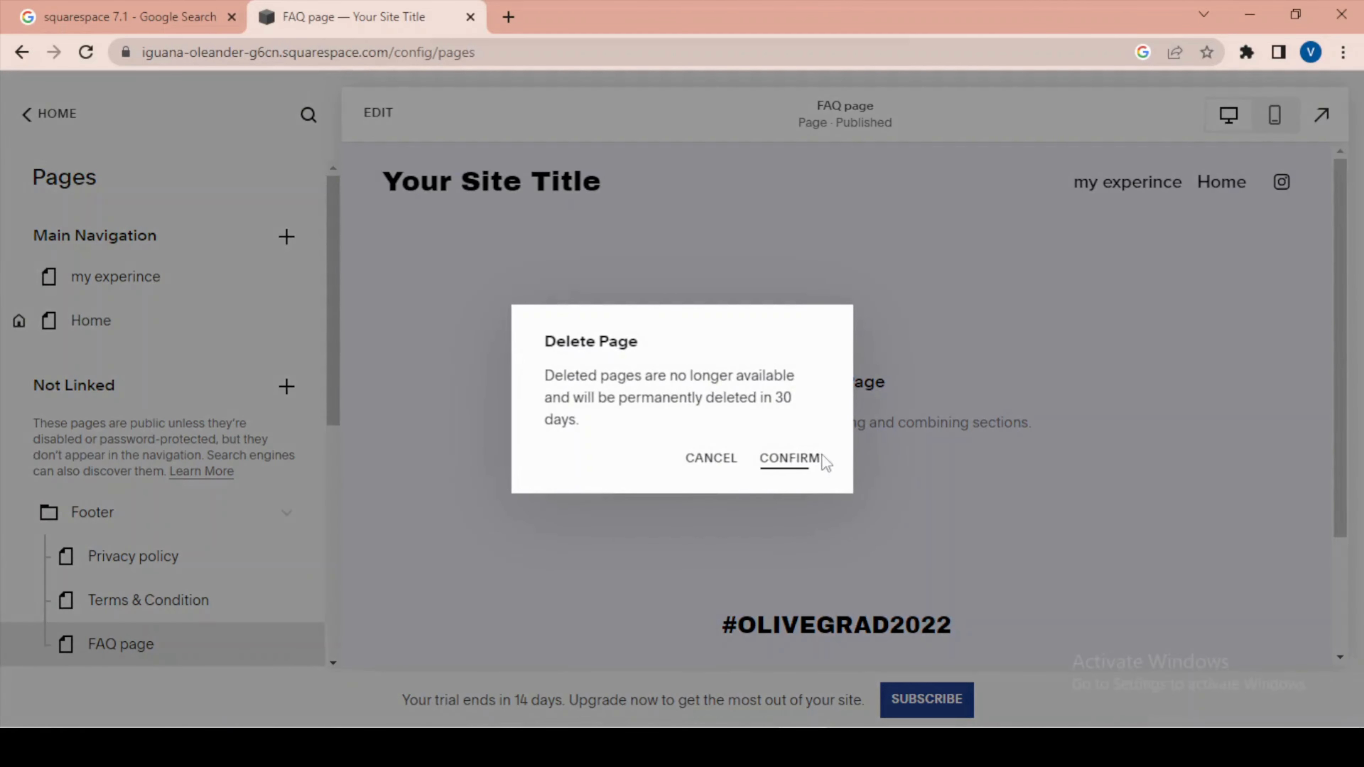
click(810, 461)
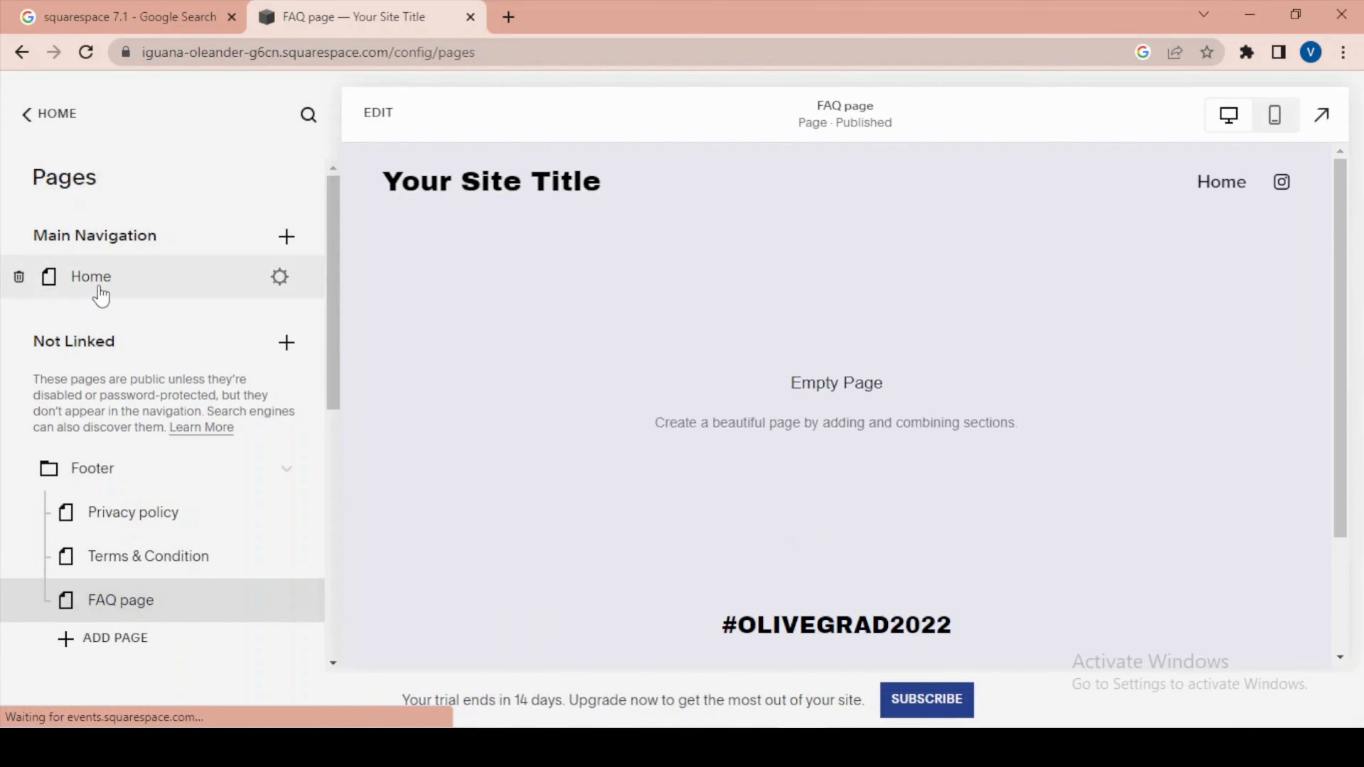
Review the Home page's General, SEO, Social Image and Advanced settings, and close the settings without changes.
click(279, 278)
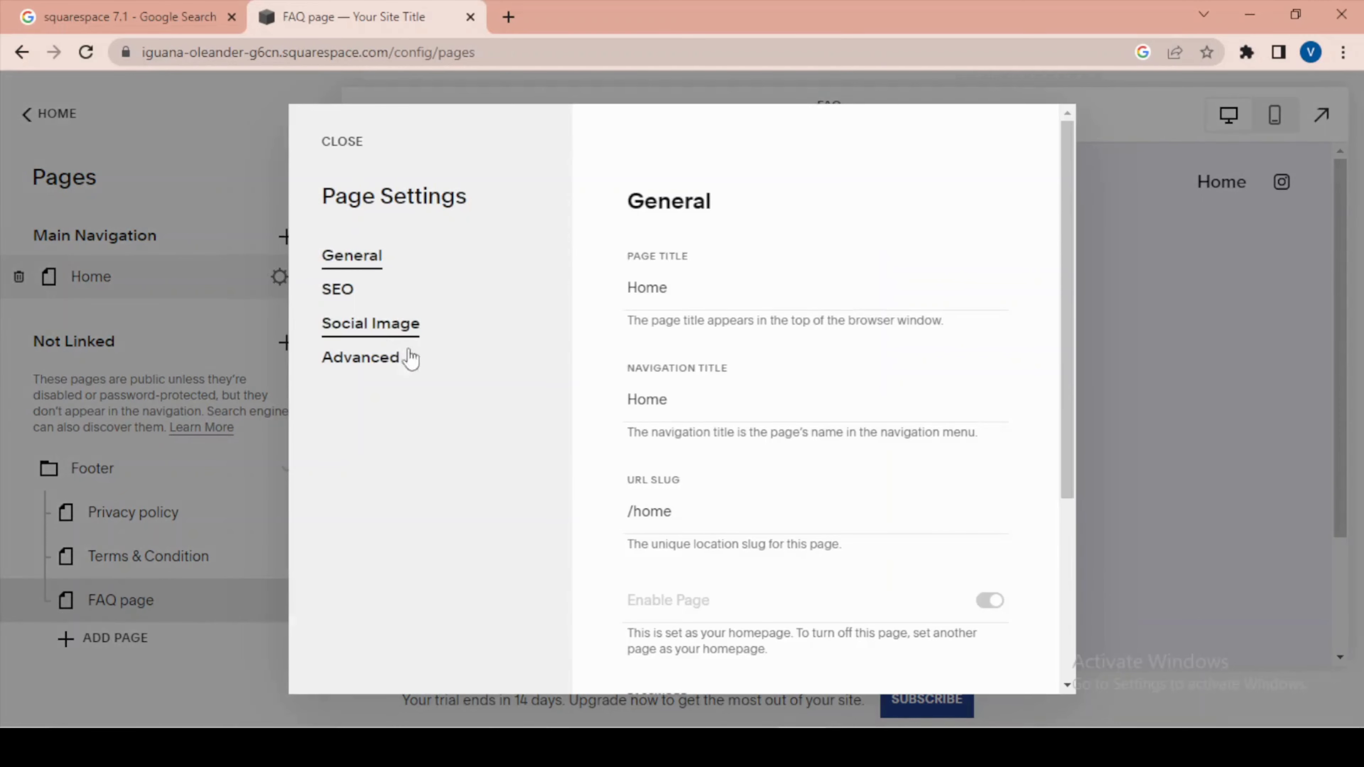
scroll(803, 417, down, 5)
scroll(803, 416, up, 5)
scroll(803, 415, down, 5)
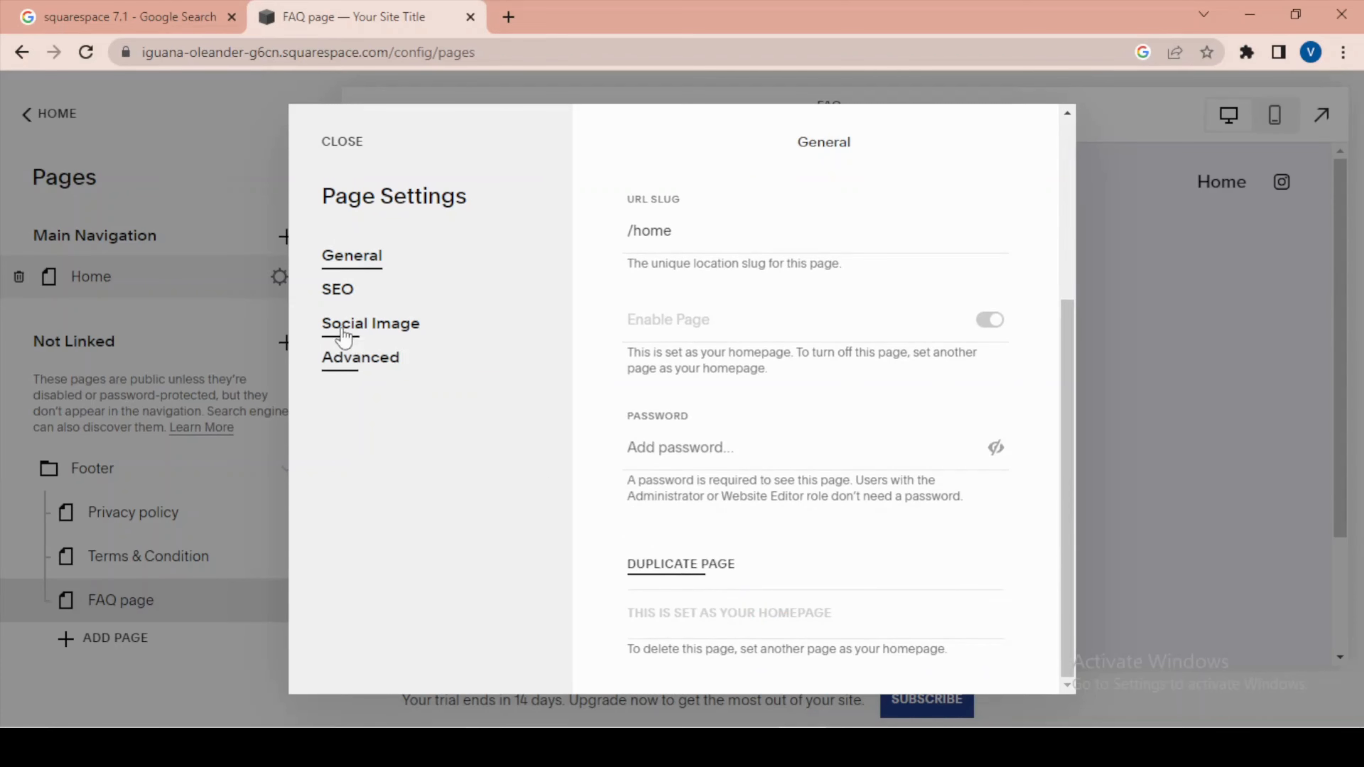
click(338, 301)
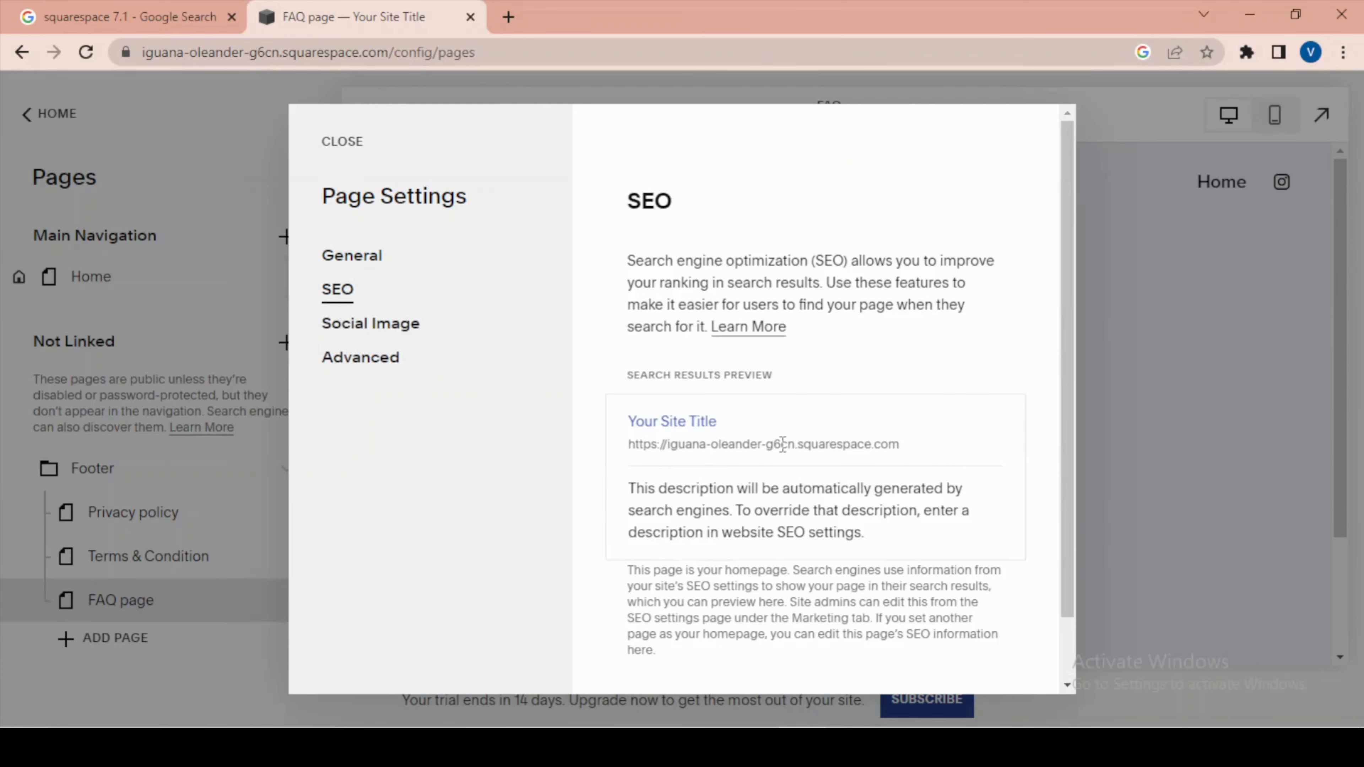
scroll(777, 445, down, 2)
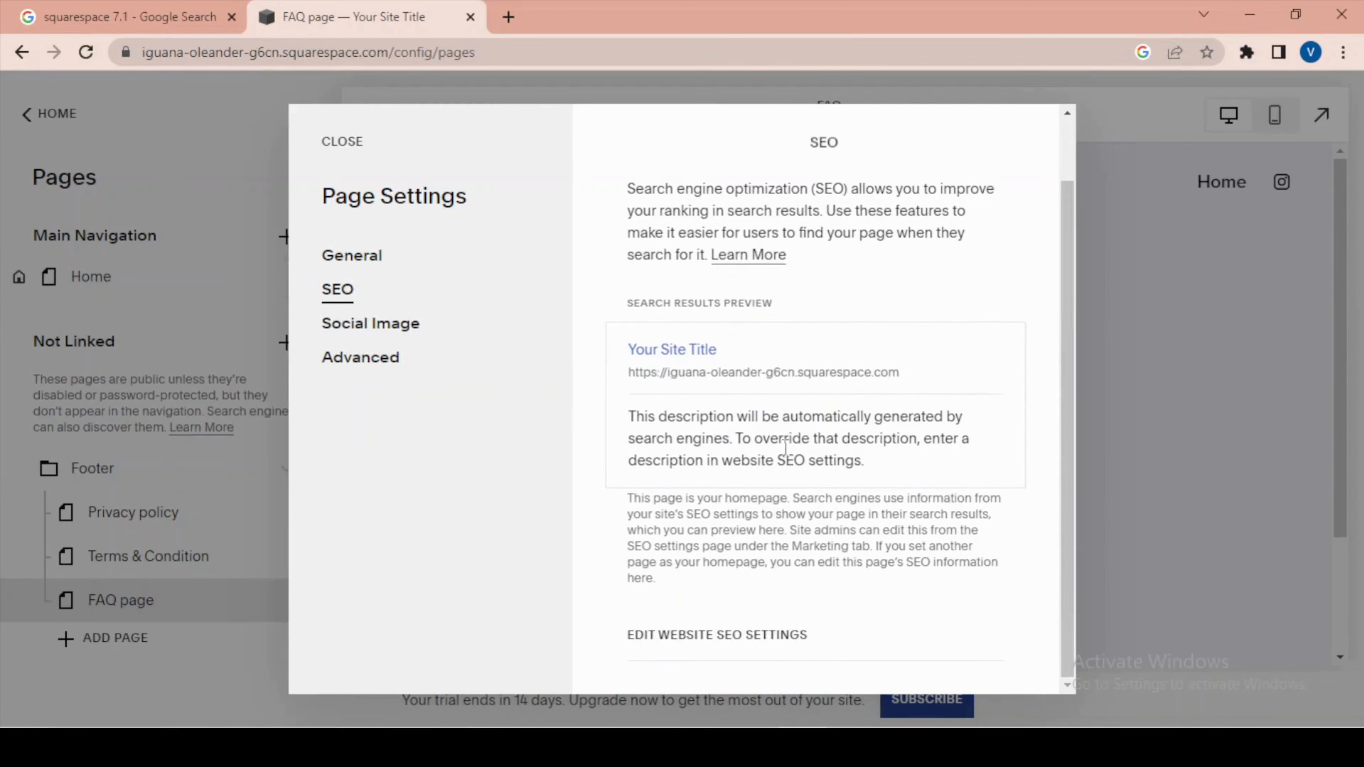
click(352, 332)
scroll(1050, 548, down, 3)
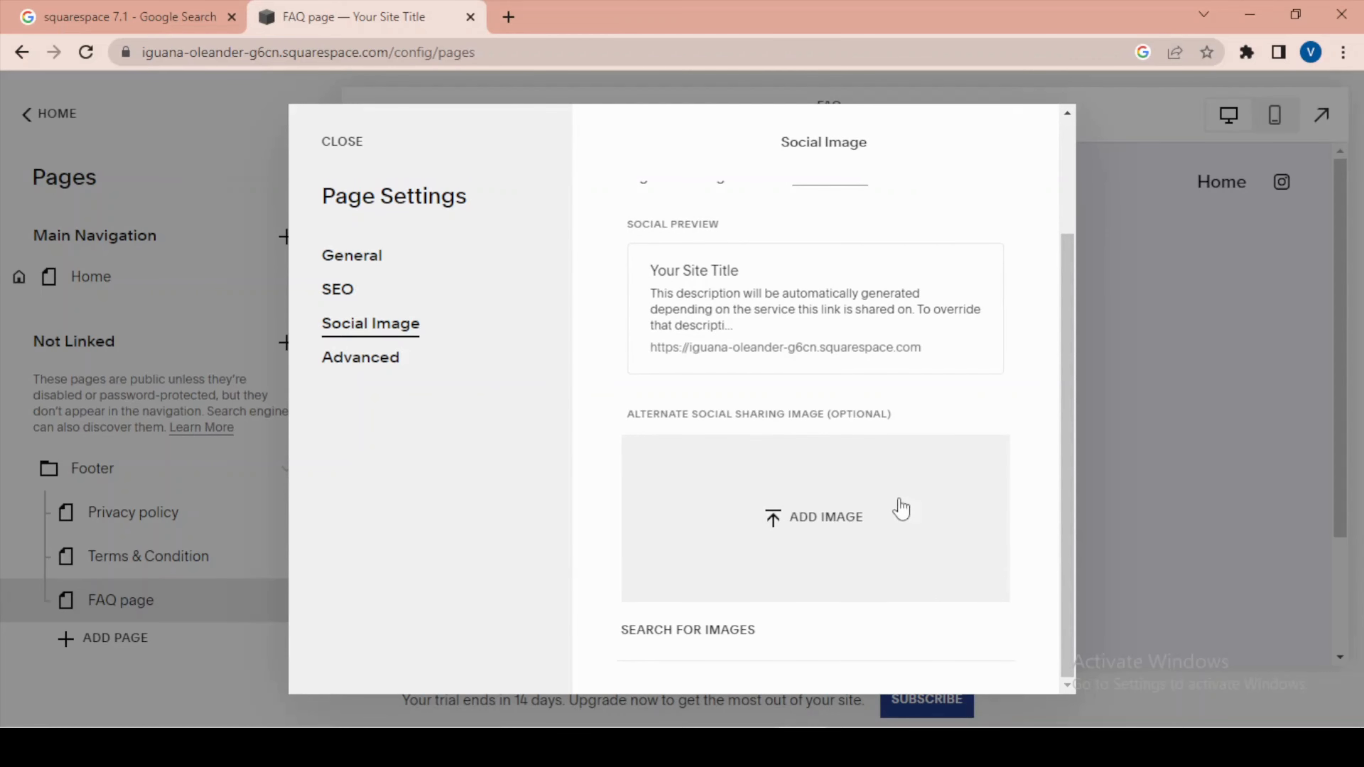
click(357, 367)
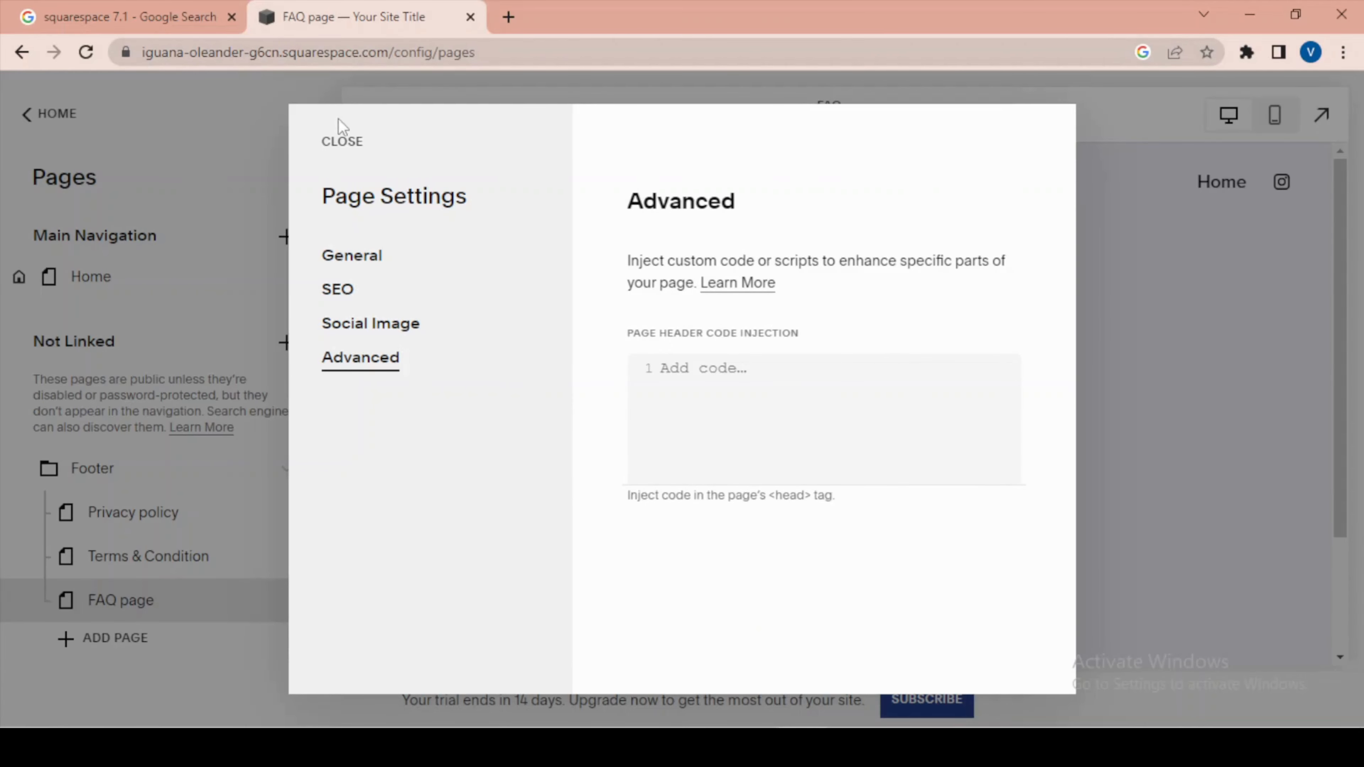
click(341, 134)
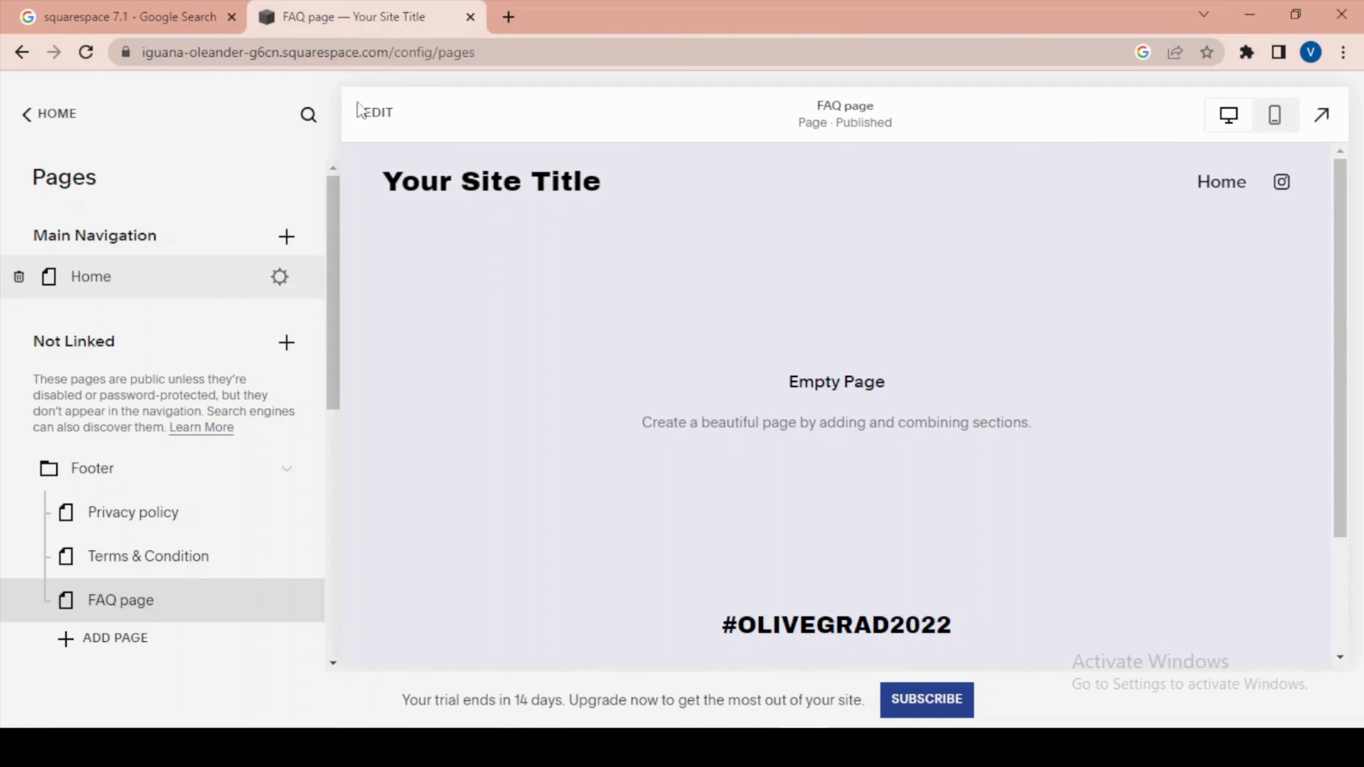
Start a new link in Main Navigation with the title "HOme".
click(287, 236)
scroll(420, 411, down, 3)
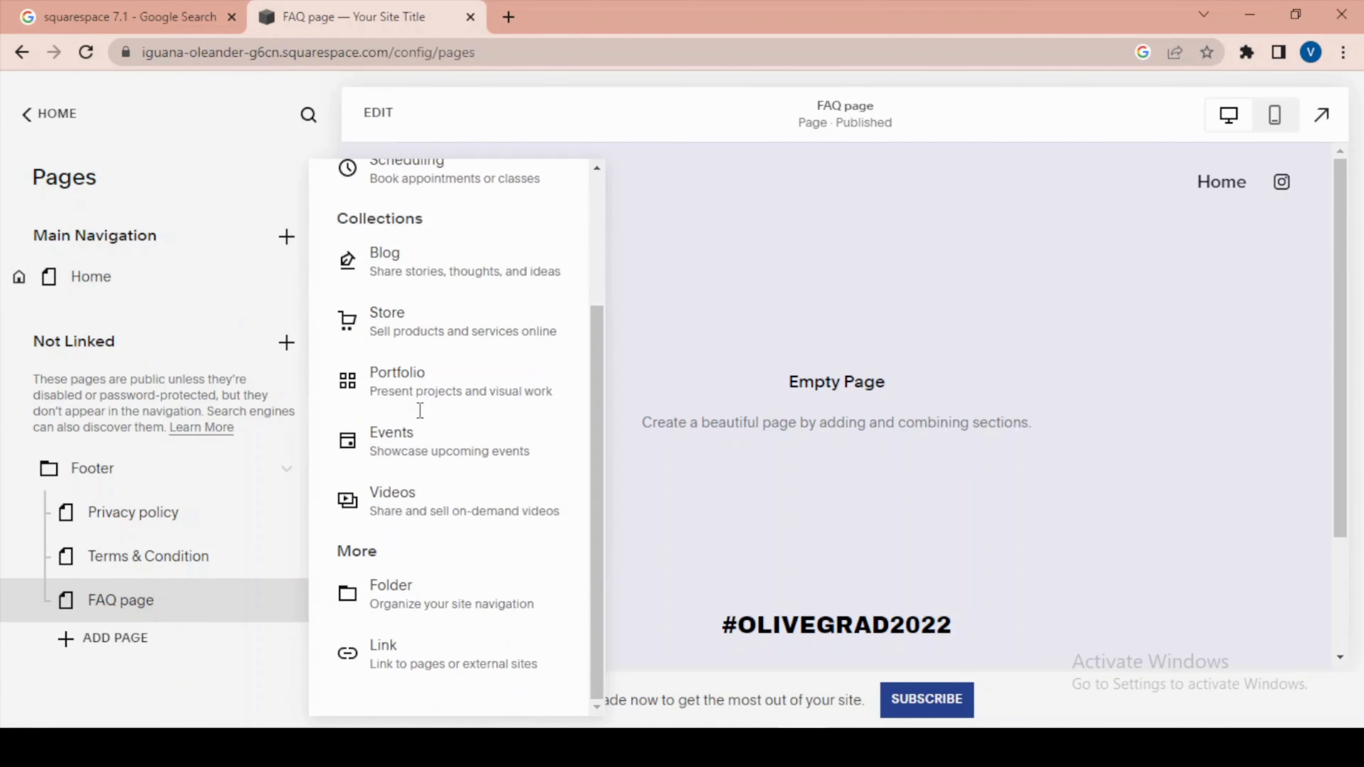
click(429, 671)
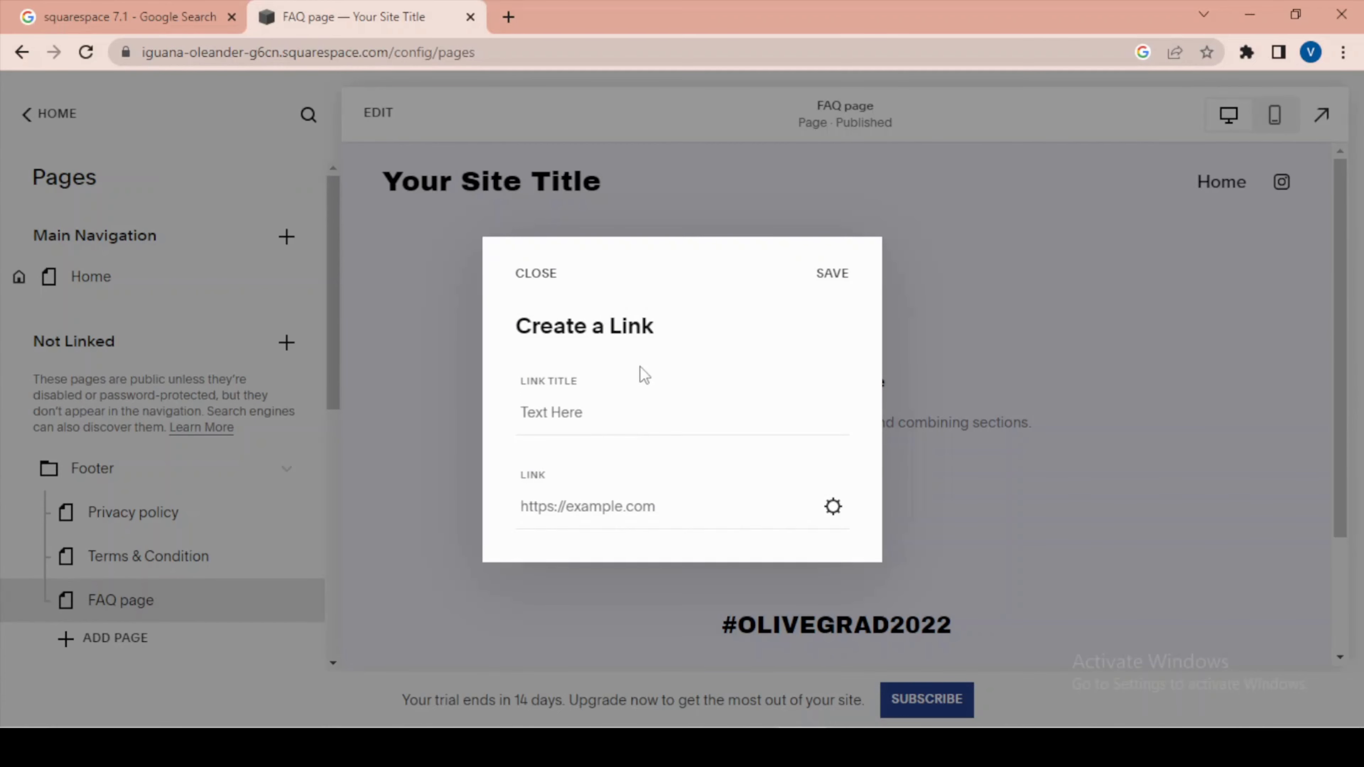
click(605, 415)
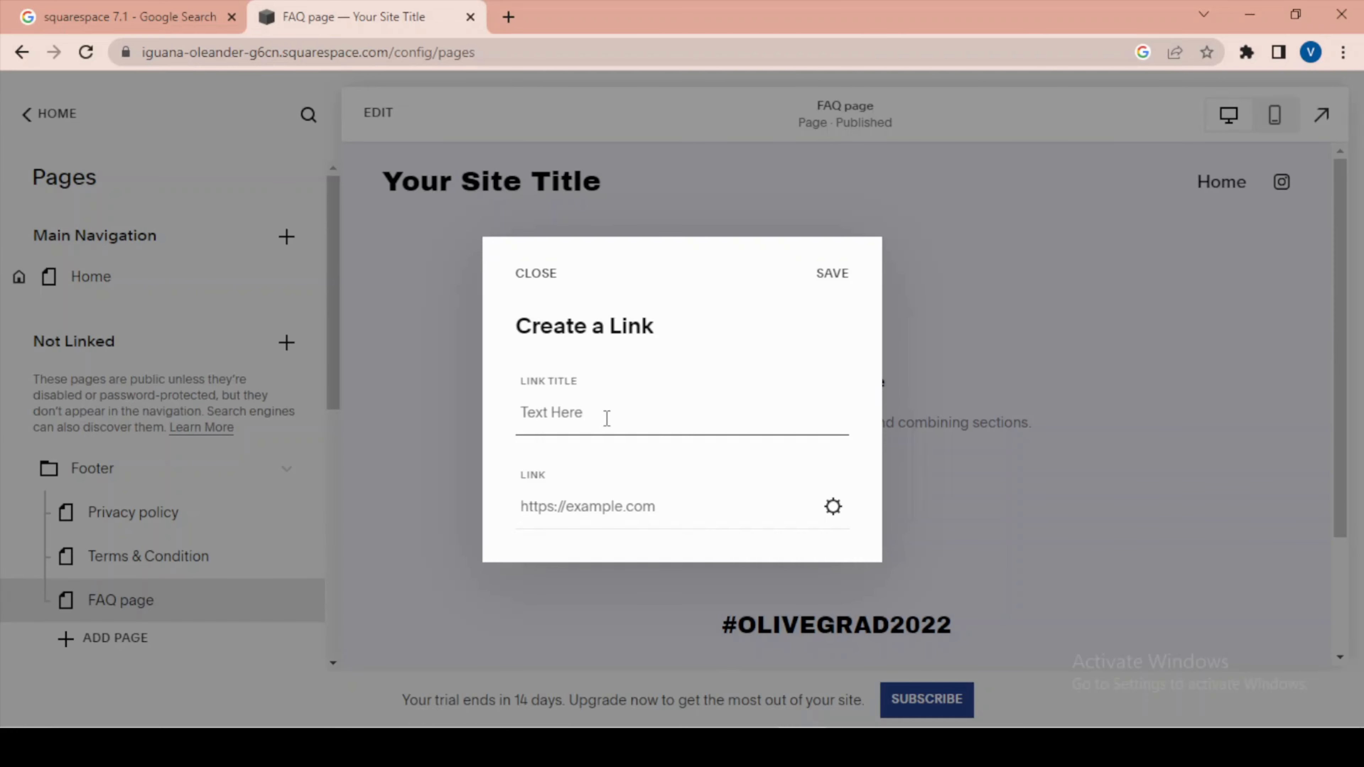
text(HOme)
Enter /home as the web address for the new link.
click(833, 507)
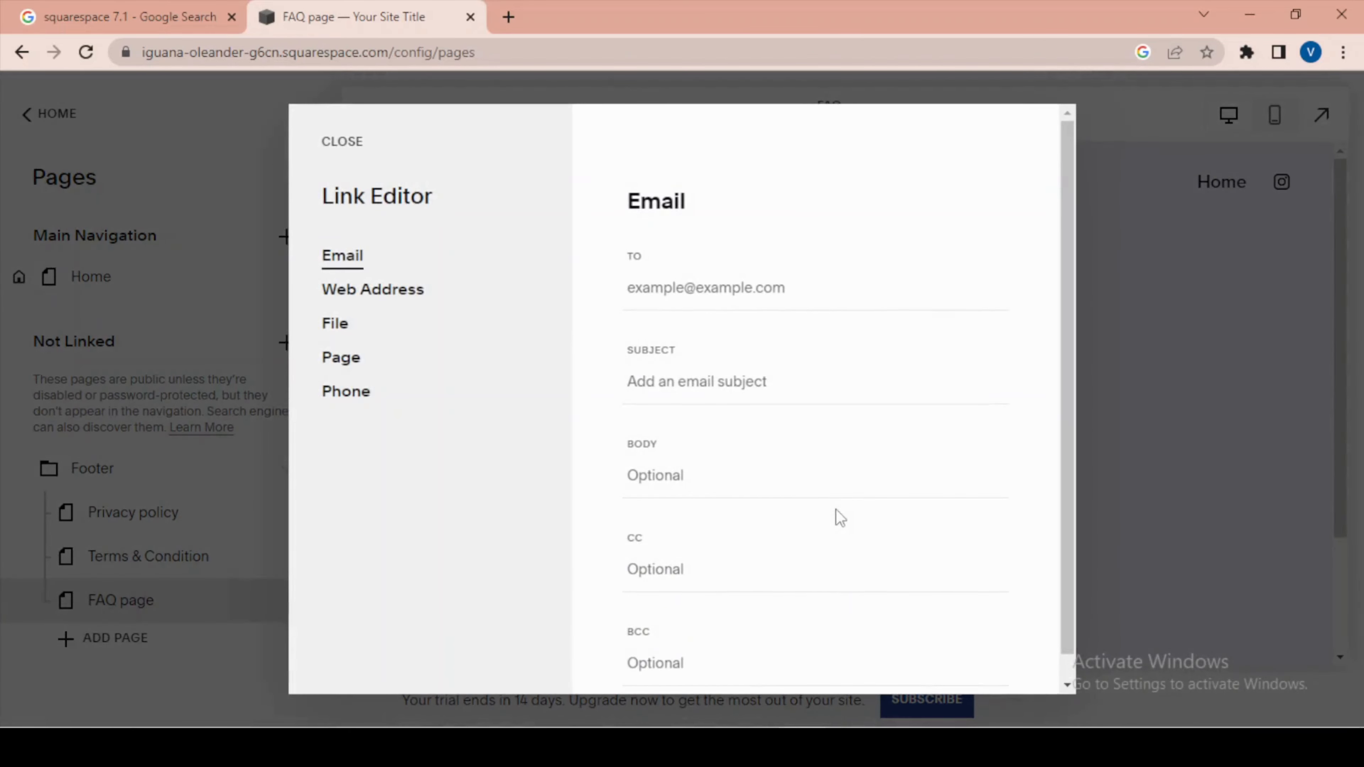
click(368, 296)
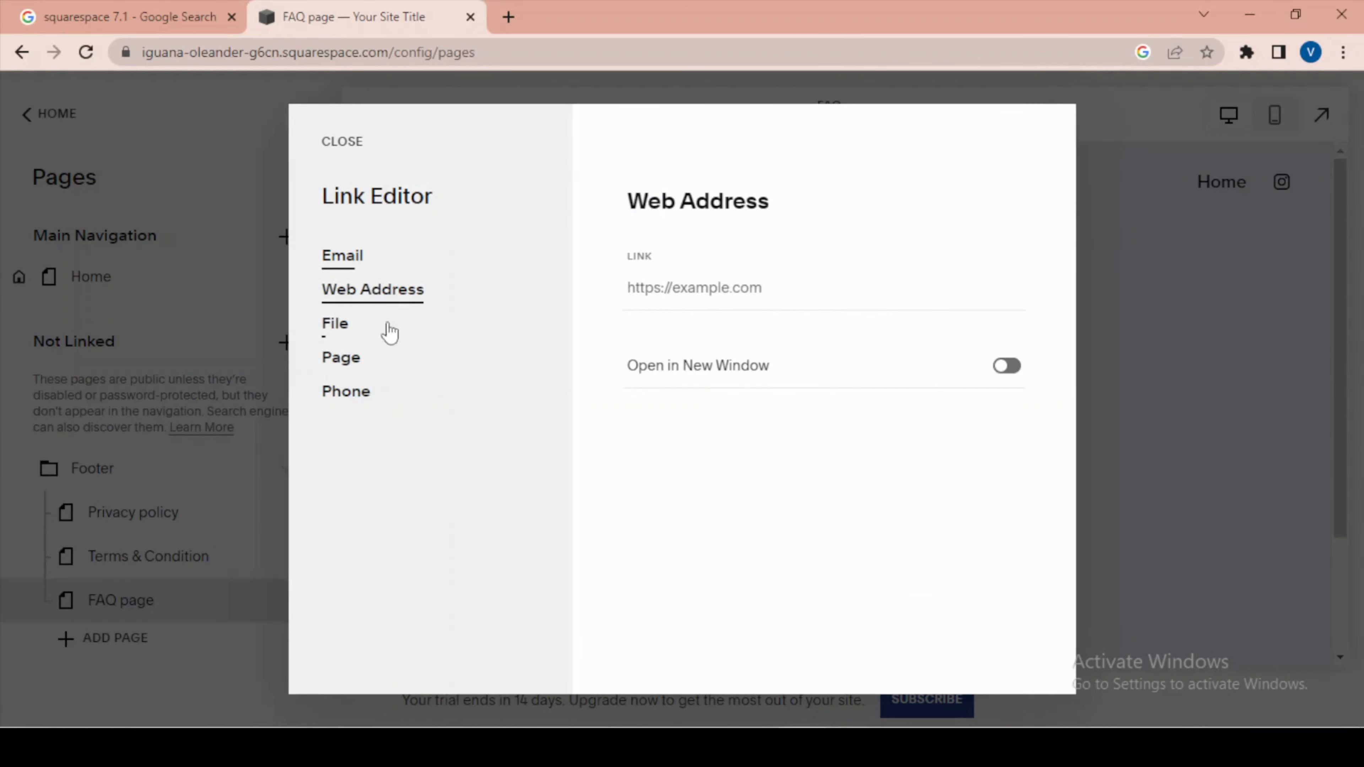
click(761, 289)
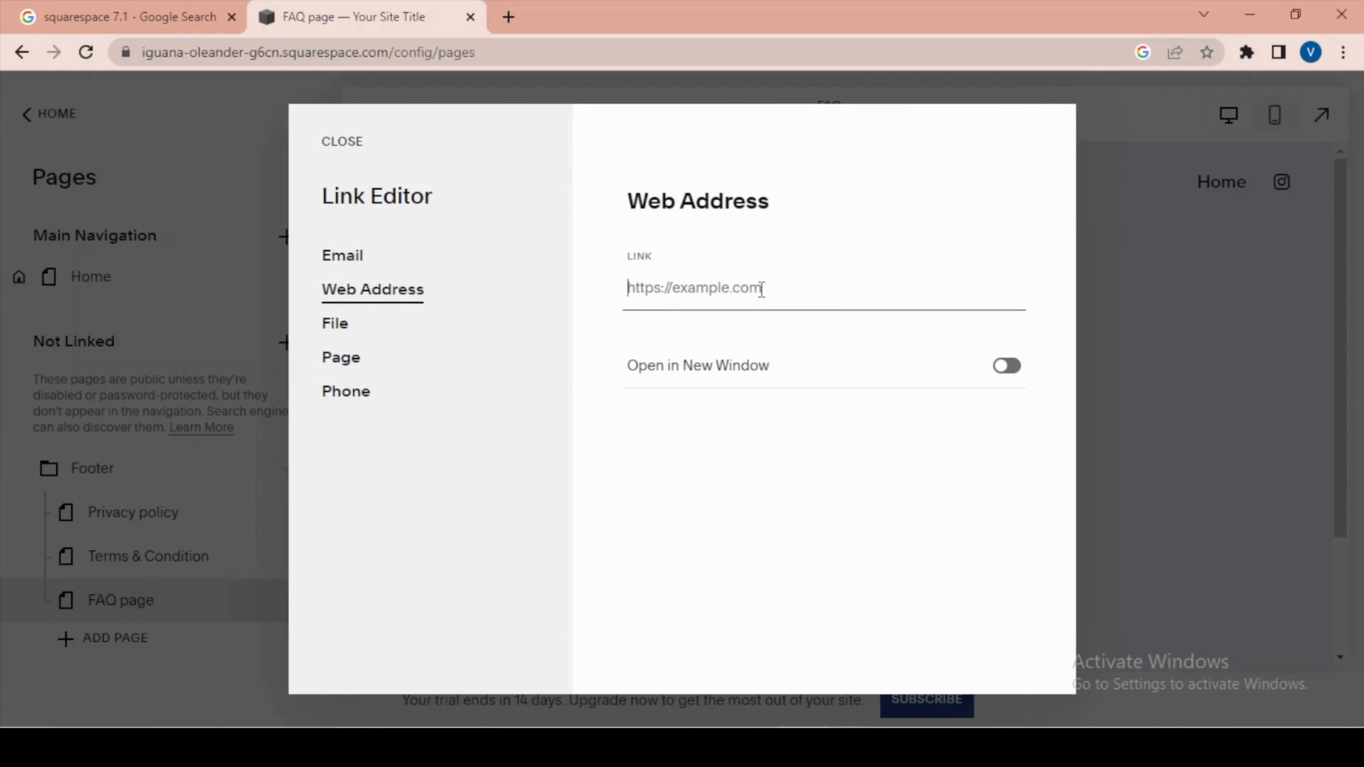
text(/home)
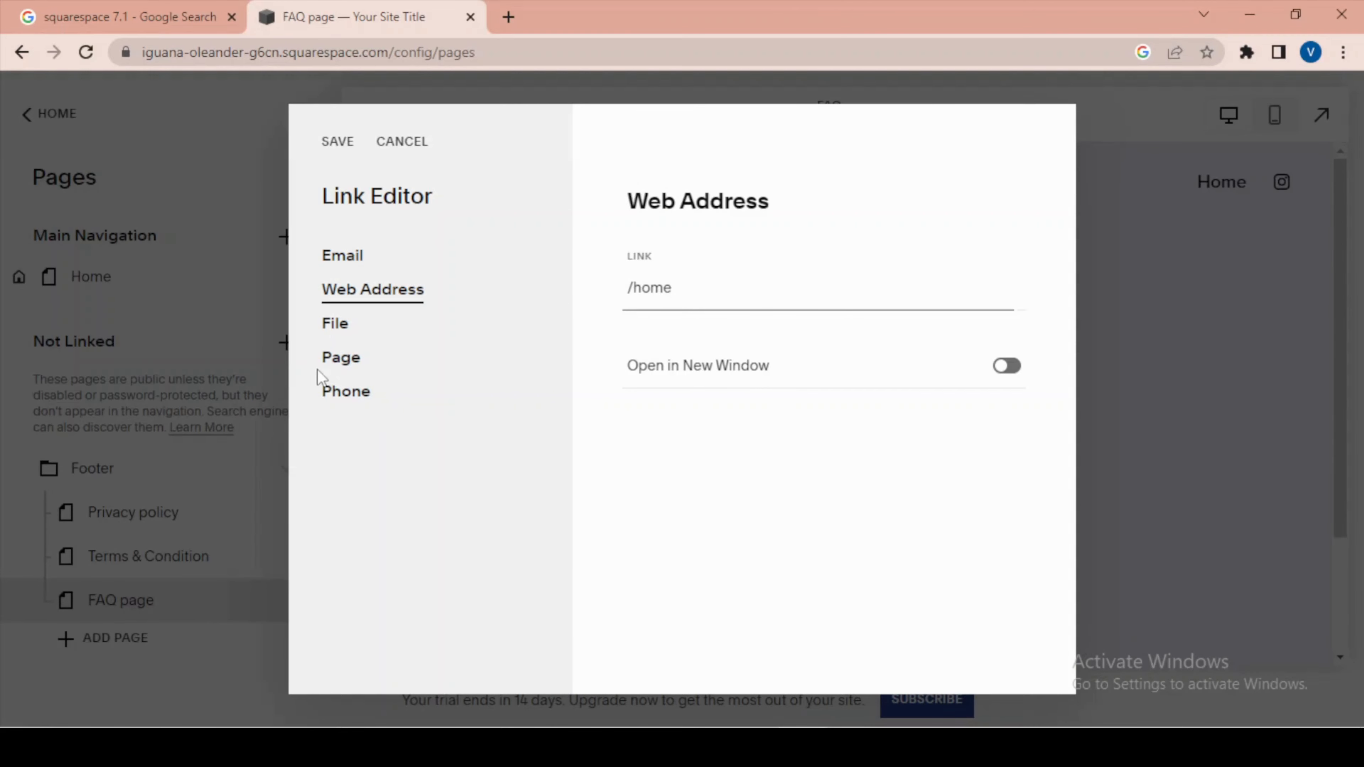
Point the link to the site's Home page, set it to open in a new window, and save the link.
click(330, 361)
click(701, 286)
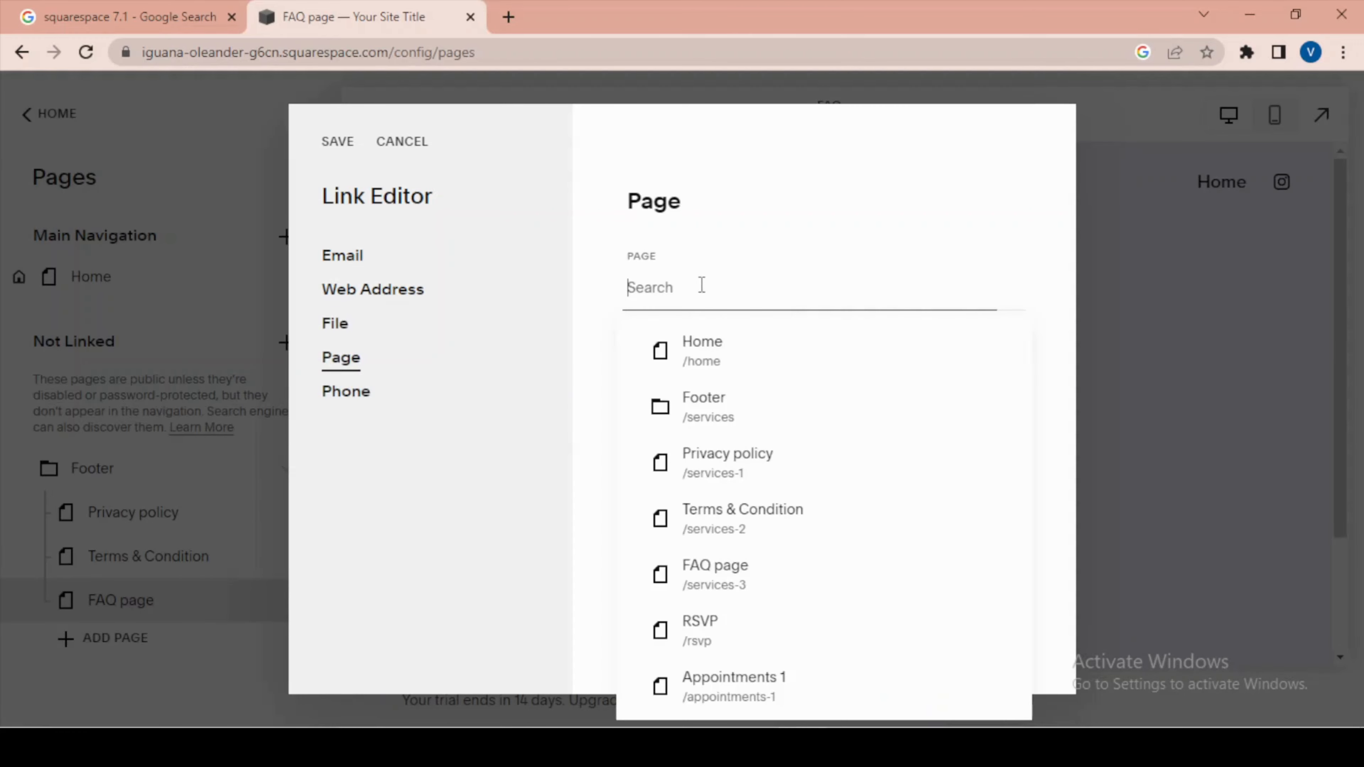
click(689, 347)
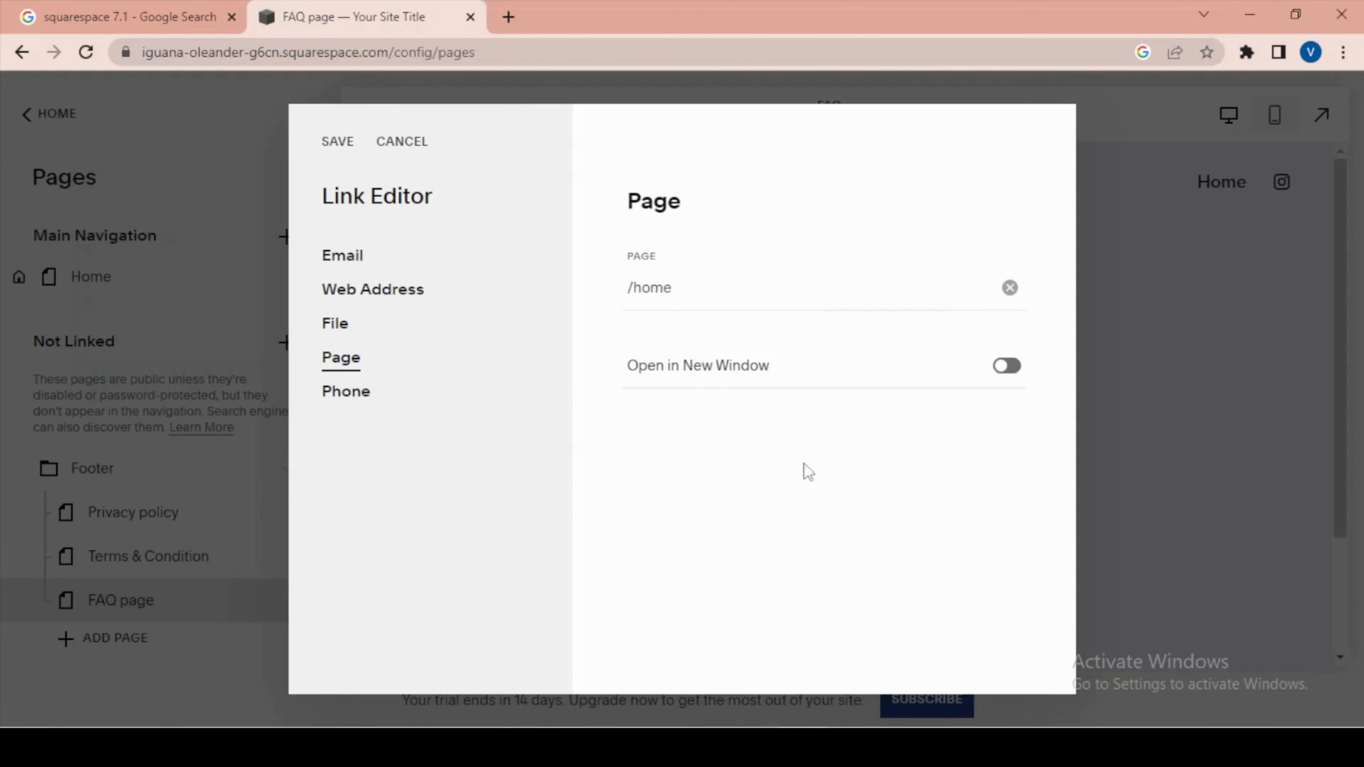
click(1009, 370)
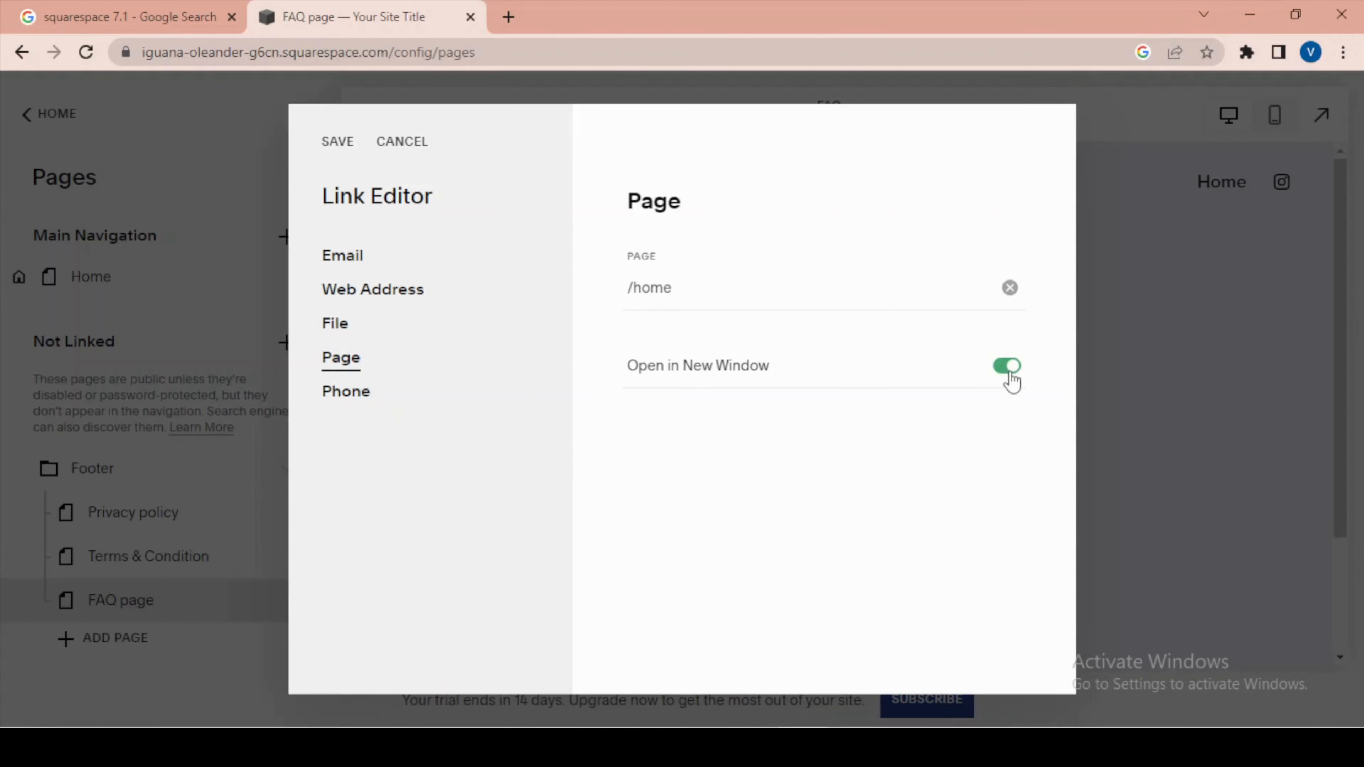
click(337, 143)
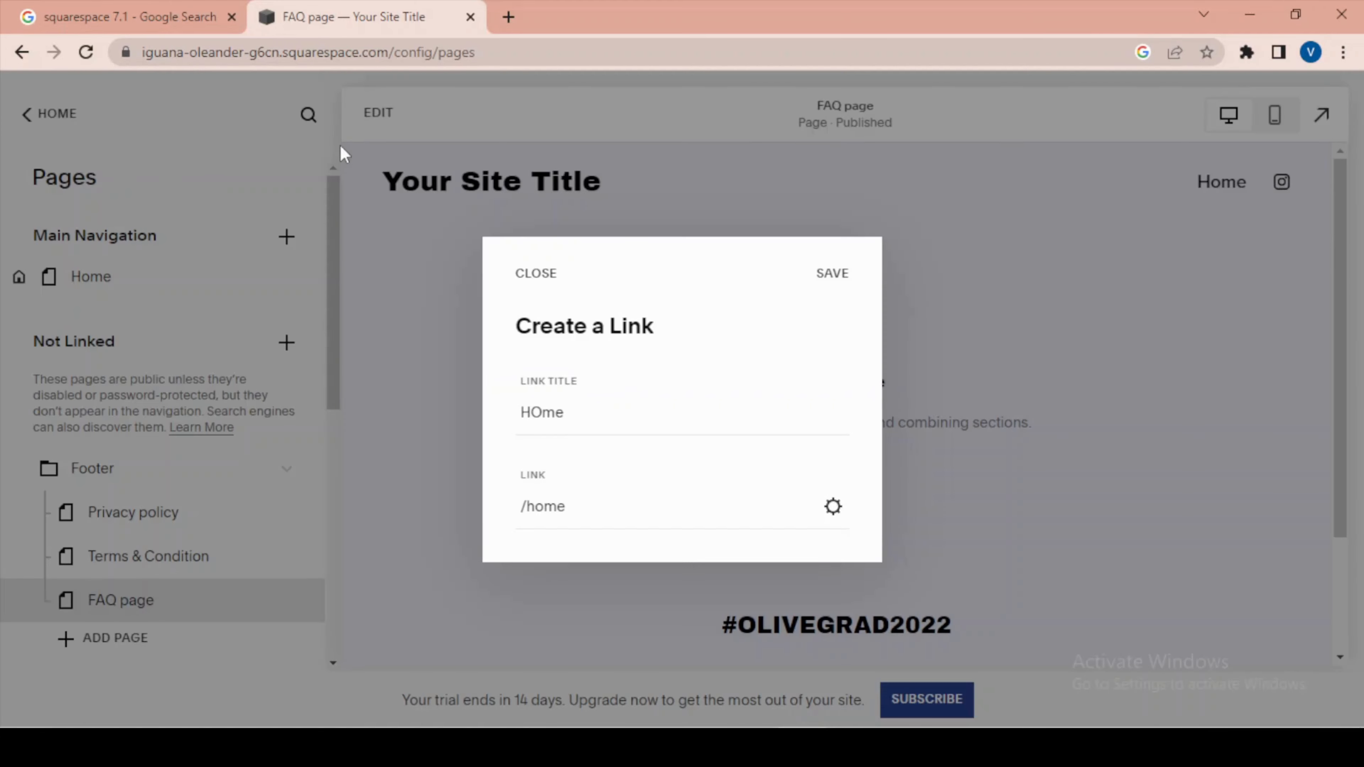
click(824, 275)
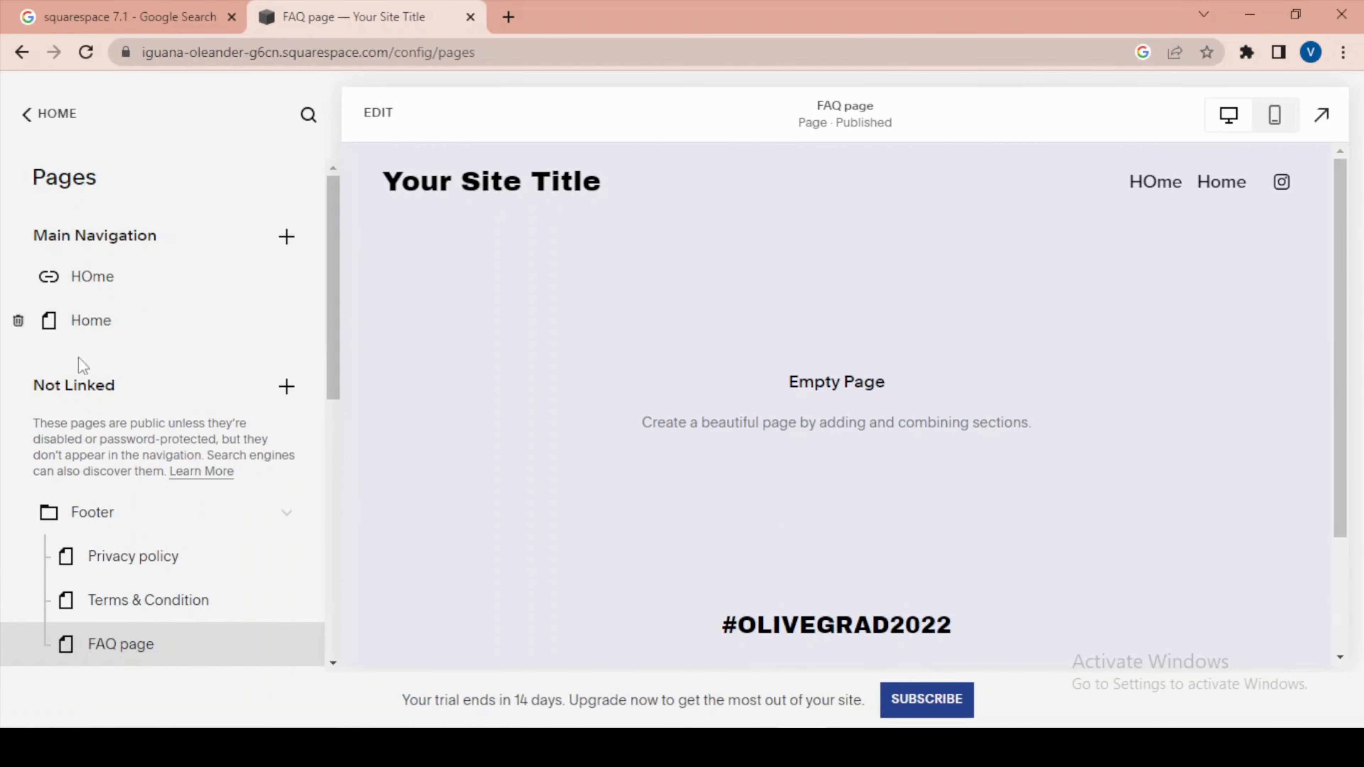
Delete the HOme link from Main Navigation and confirm the deletion.
scroll(741, 497, down, 3)
scroll(928, 557, up, 3)
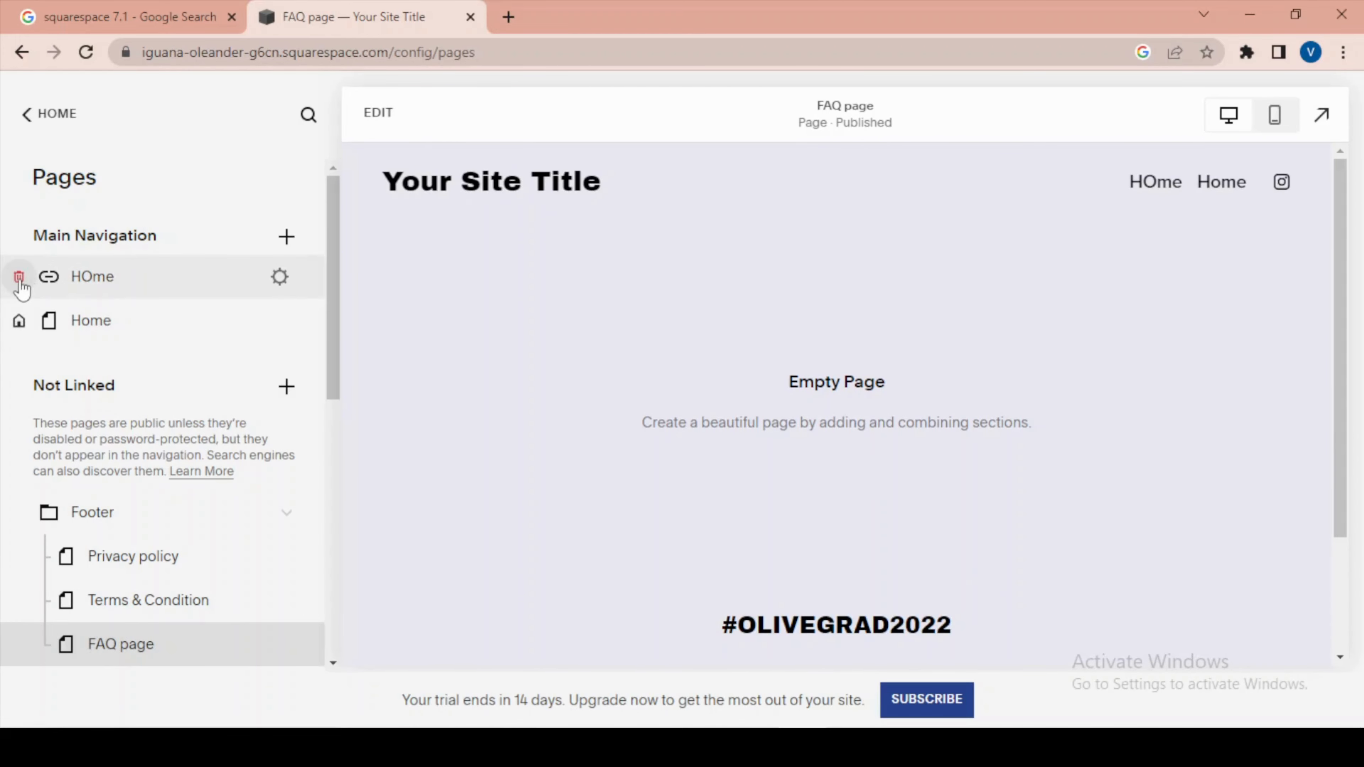
click(19, 280)
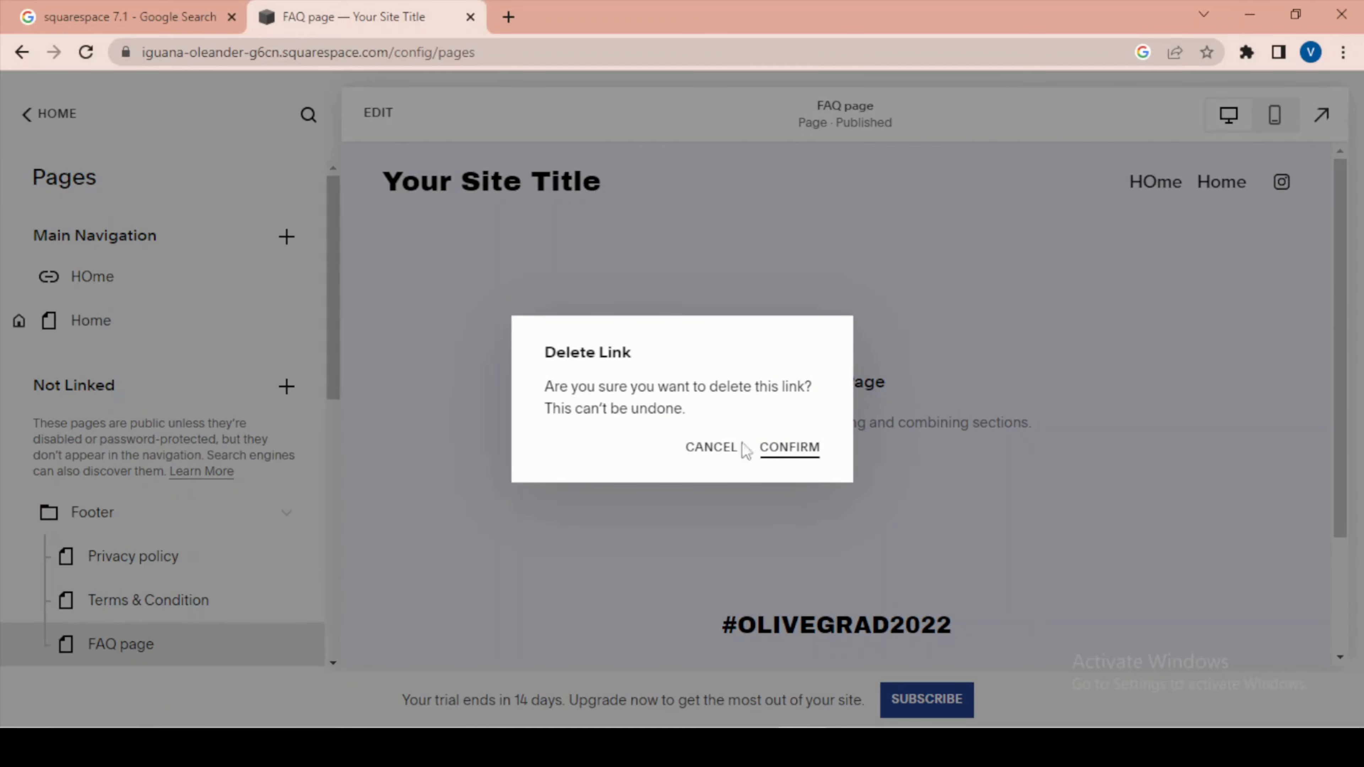
click(804, 449)
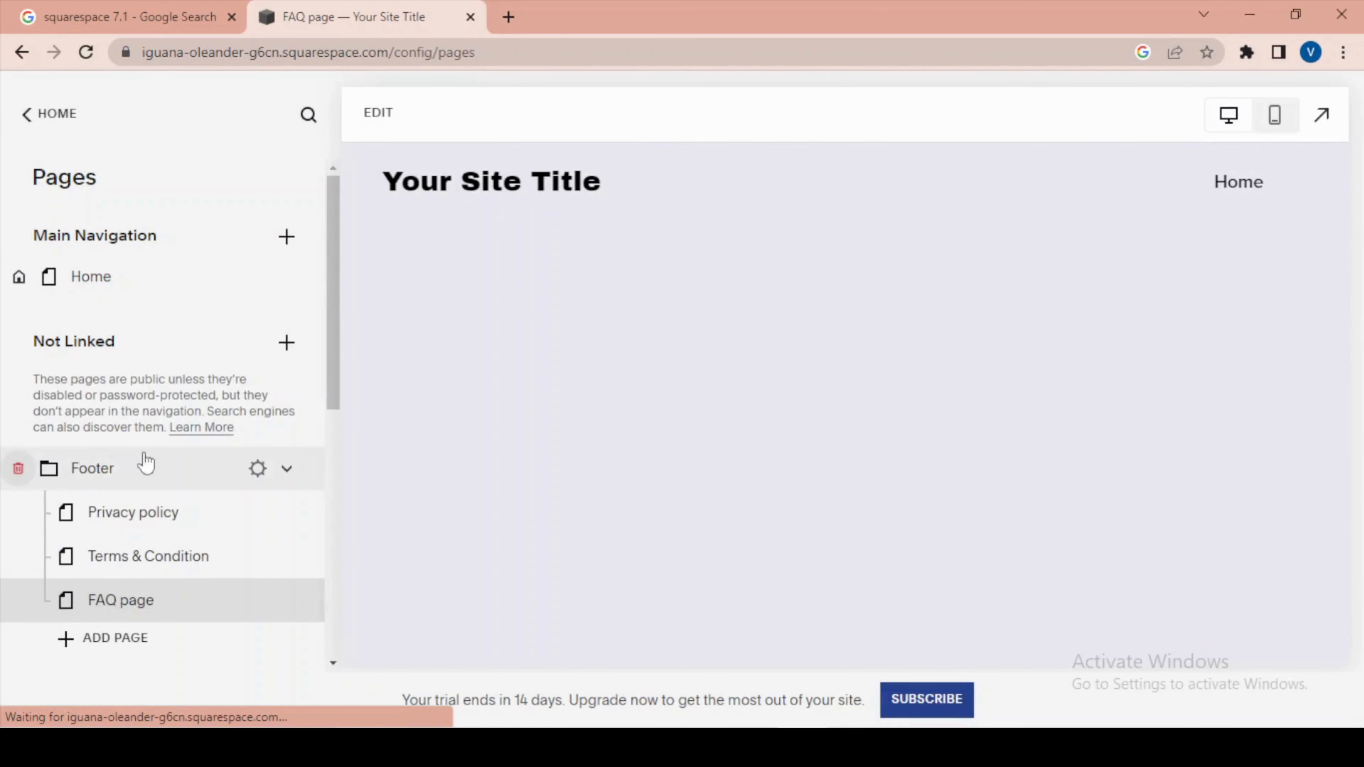
Move the Appointments 1 page from Not Linked to Main Navigation, placing it below Home.
scroll(150, 463, down, 6)
scroll(171, 480, up, 6)
scroll(176, 472, down, 5)
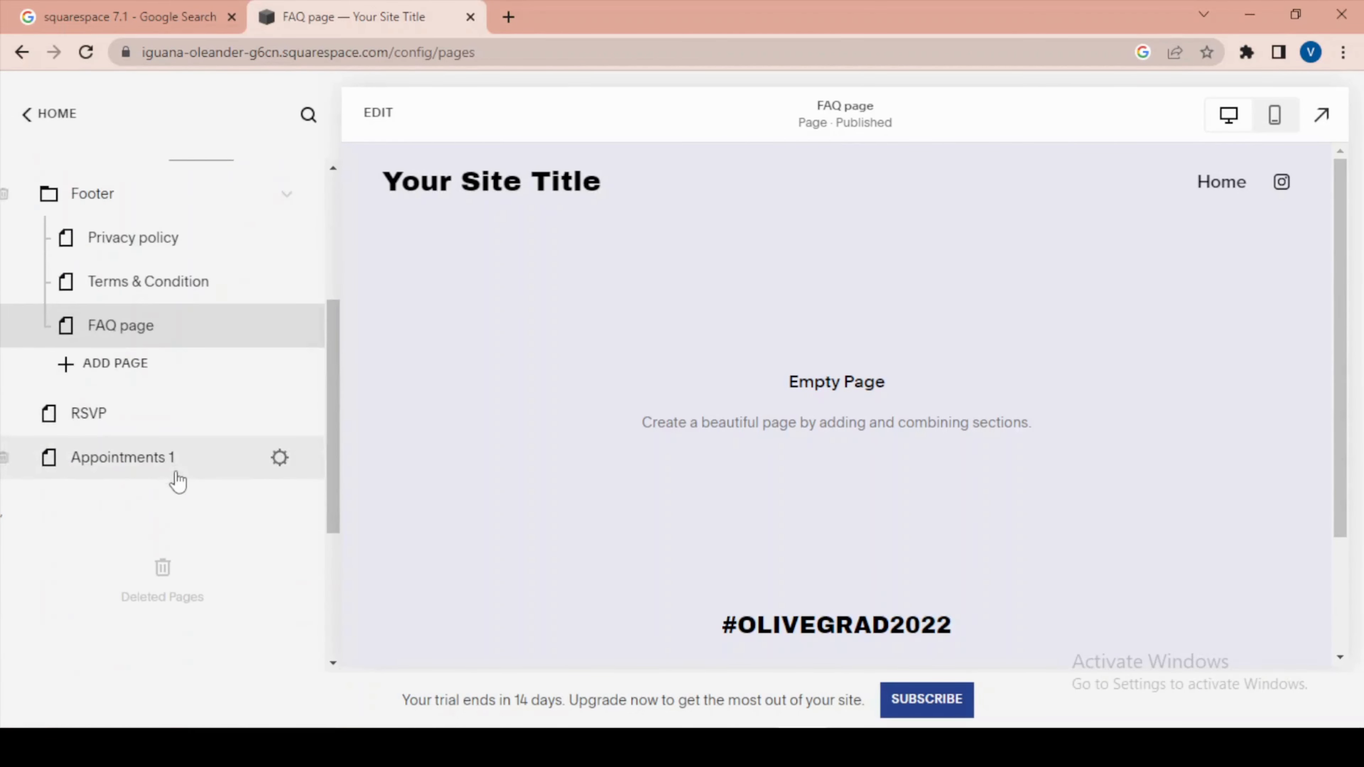
click(129, 459)
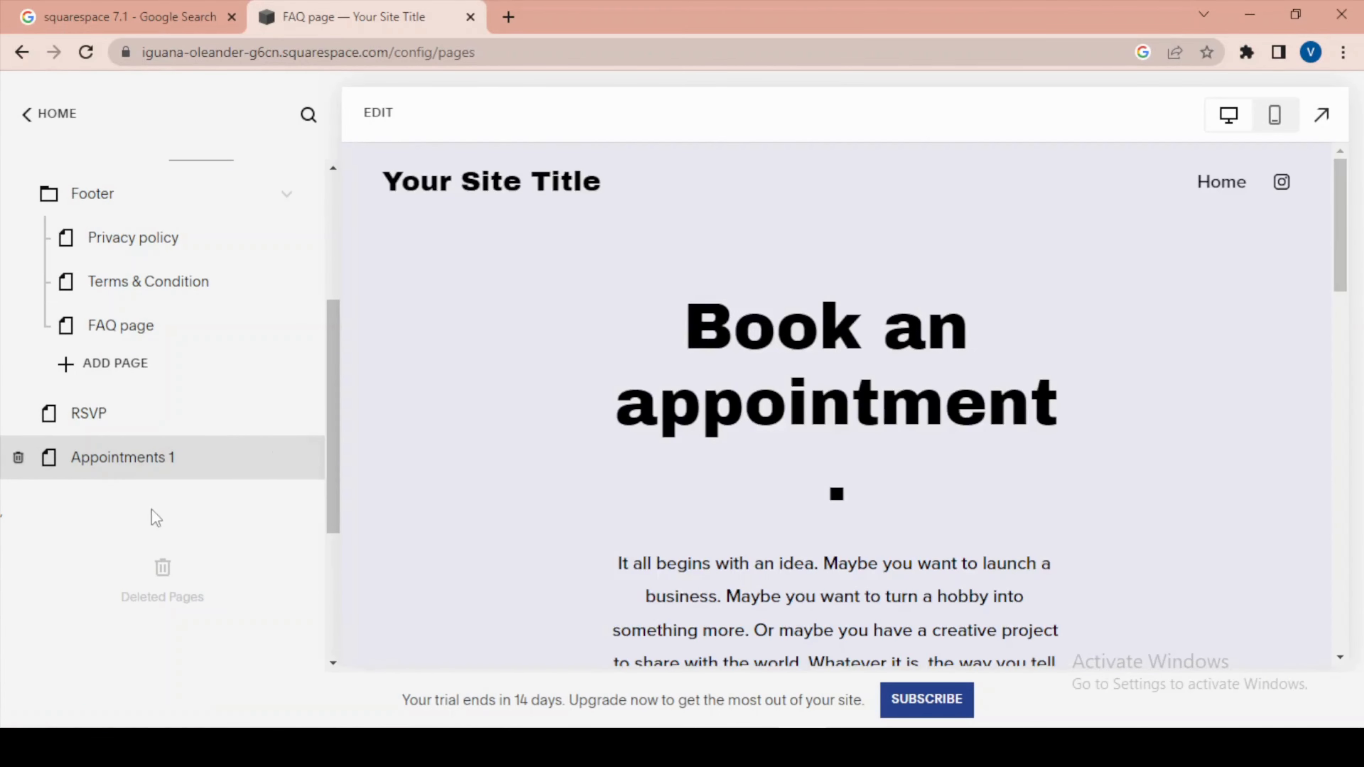
scroll(198, 551, up, 5)
scroll(202, 556, down, 5)
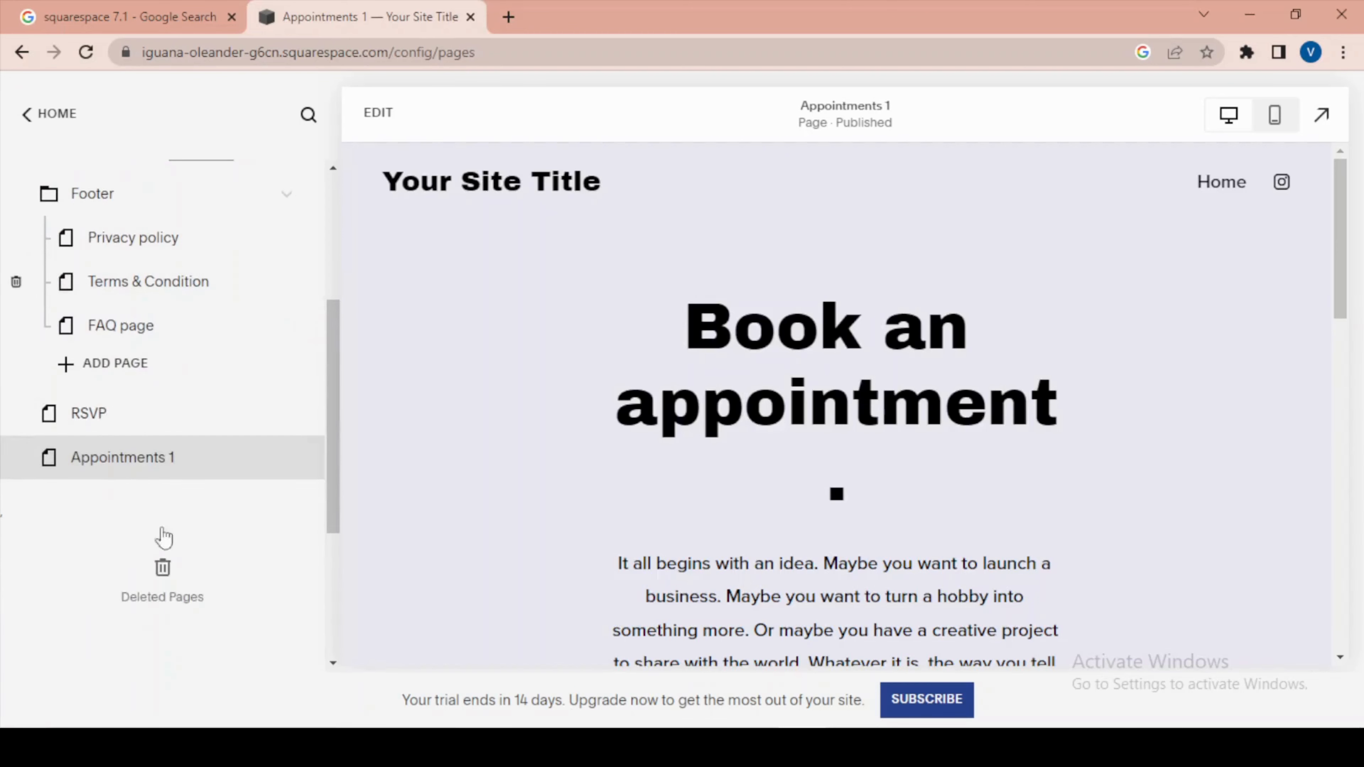
drag(115, 477, 151, 333)
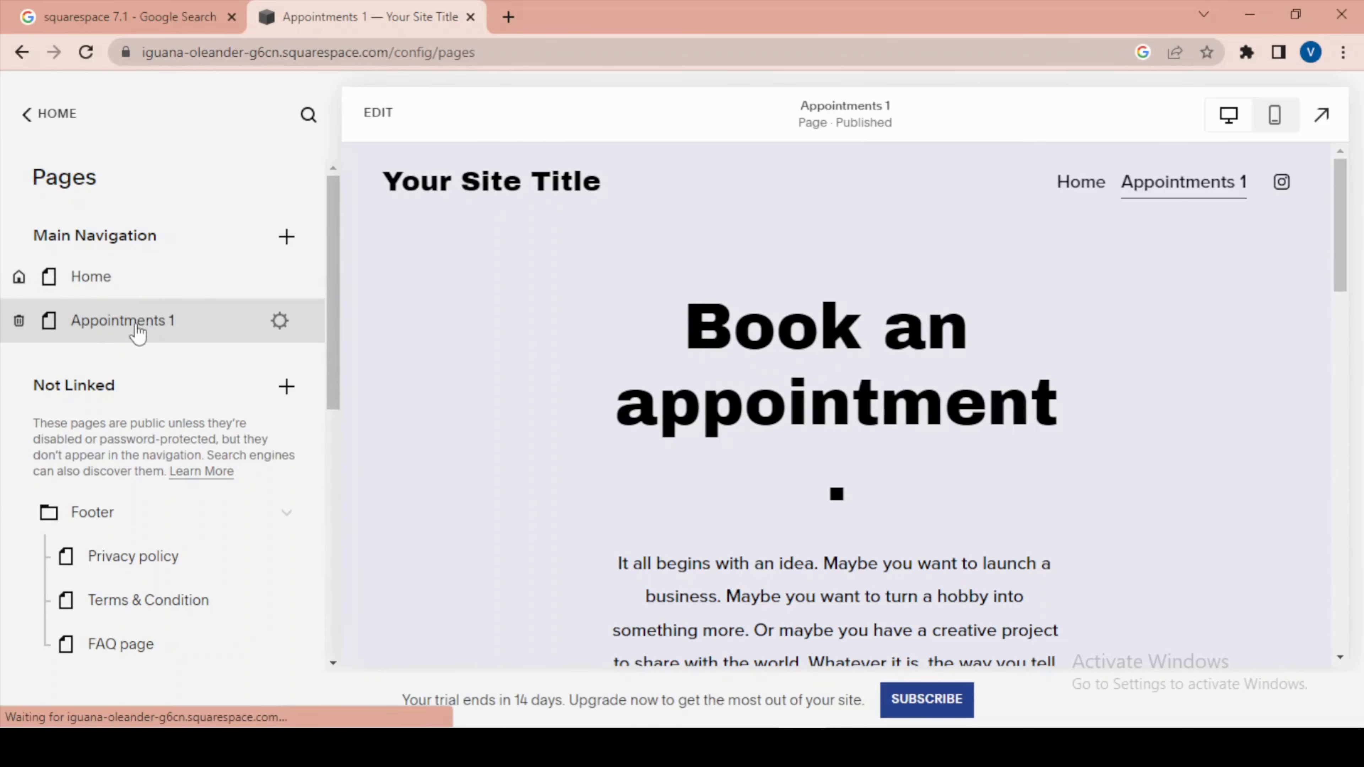
mouse_move(139, 333)
mouse_down()
mouse_move(139, 288)
mouse_move(138, 322)
mouse_up()
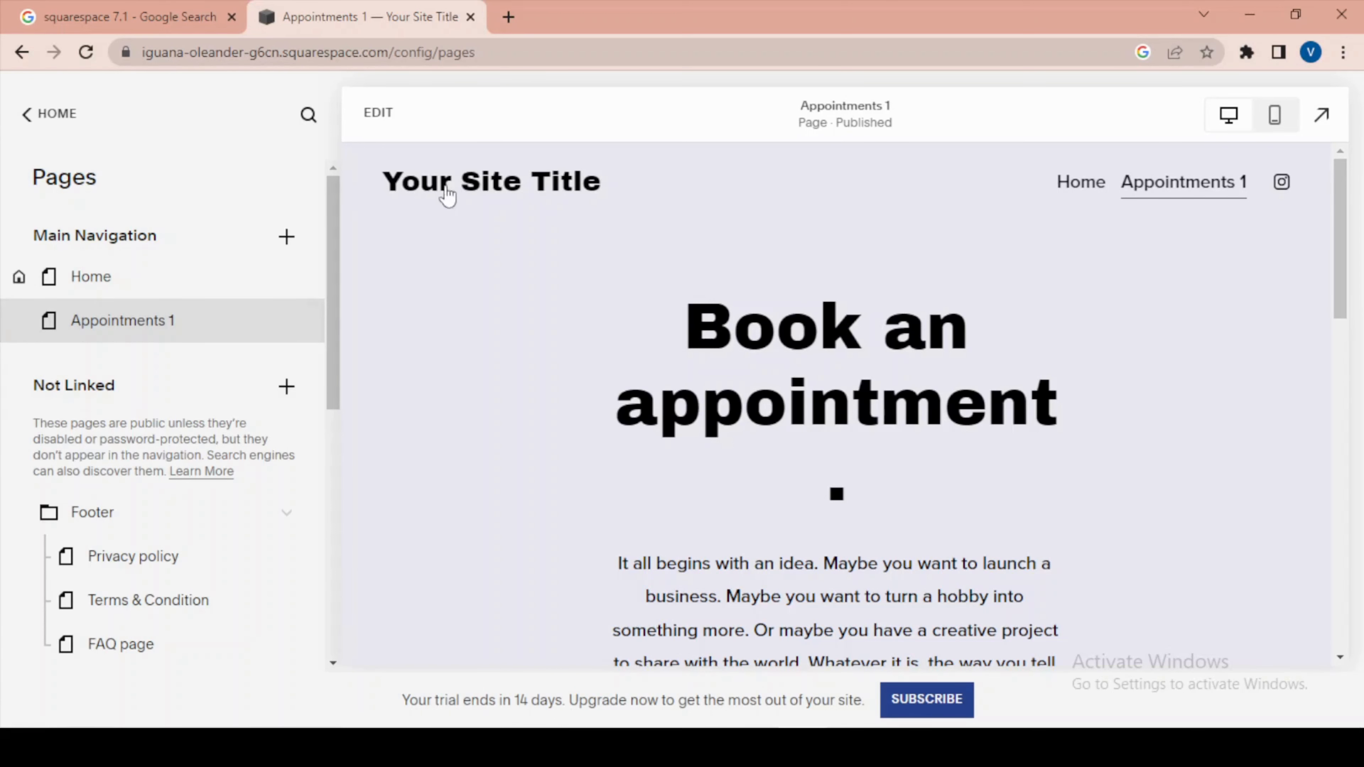
Briefly open the Appointments 1 page for editing, exit without changes, and look over its content and the page list.
click(376, 129)
click(50, 122)
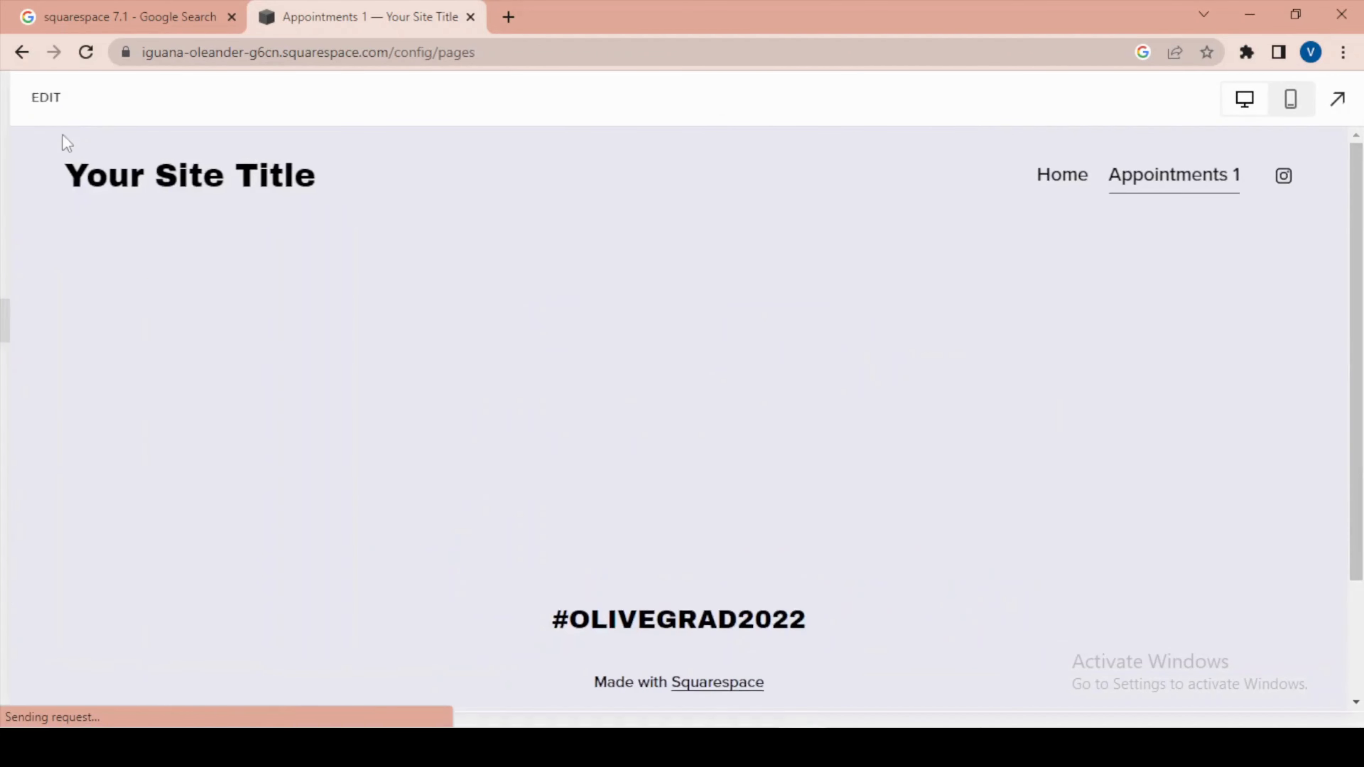
scroll(201, 276, down, 3)
scroll(201, 274, down, 1)
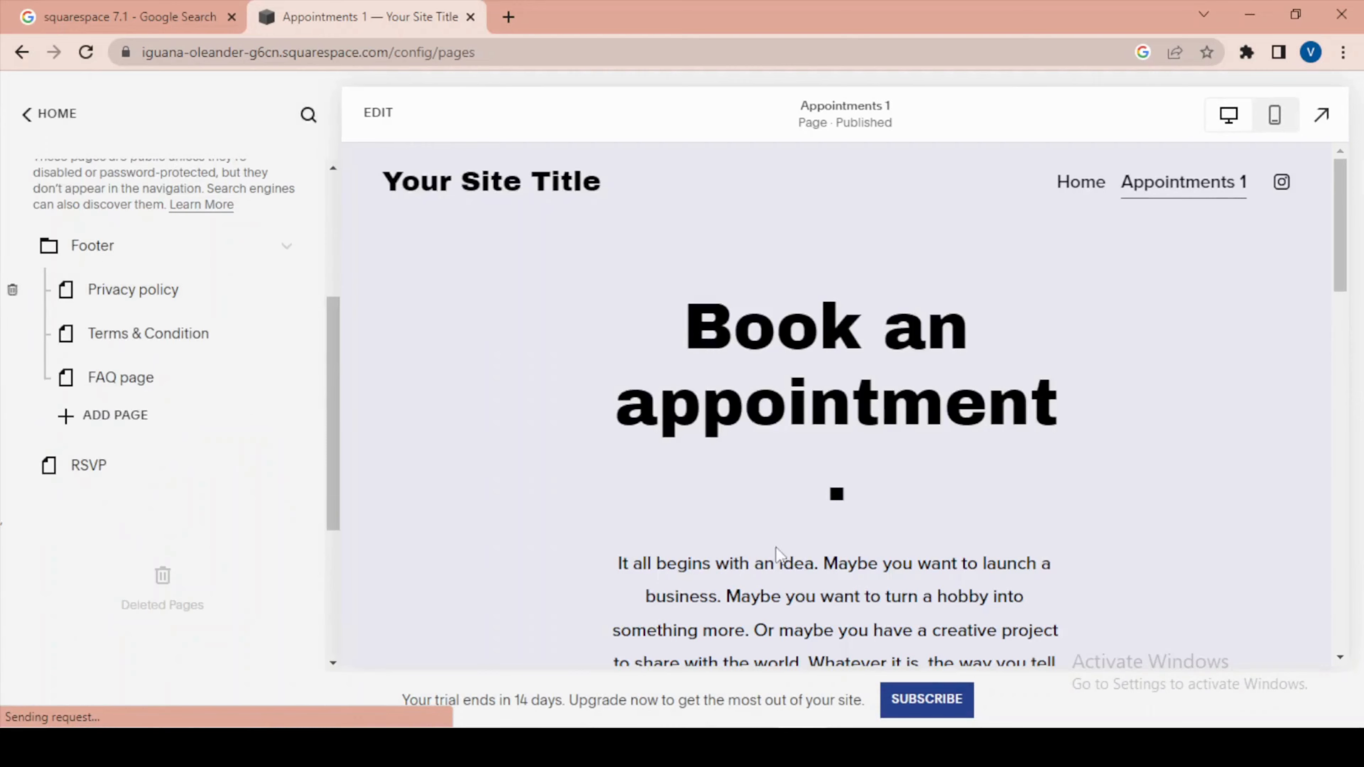
scroll(756, 462, down, 5)
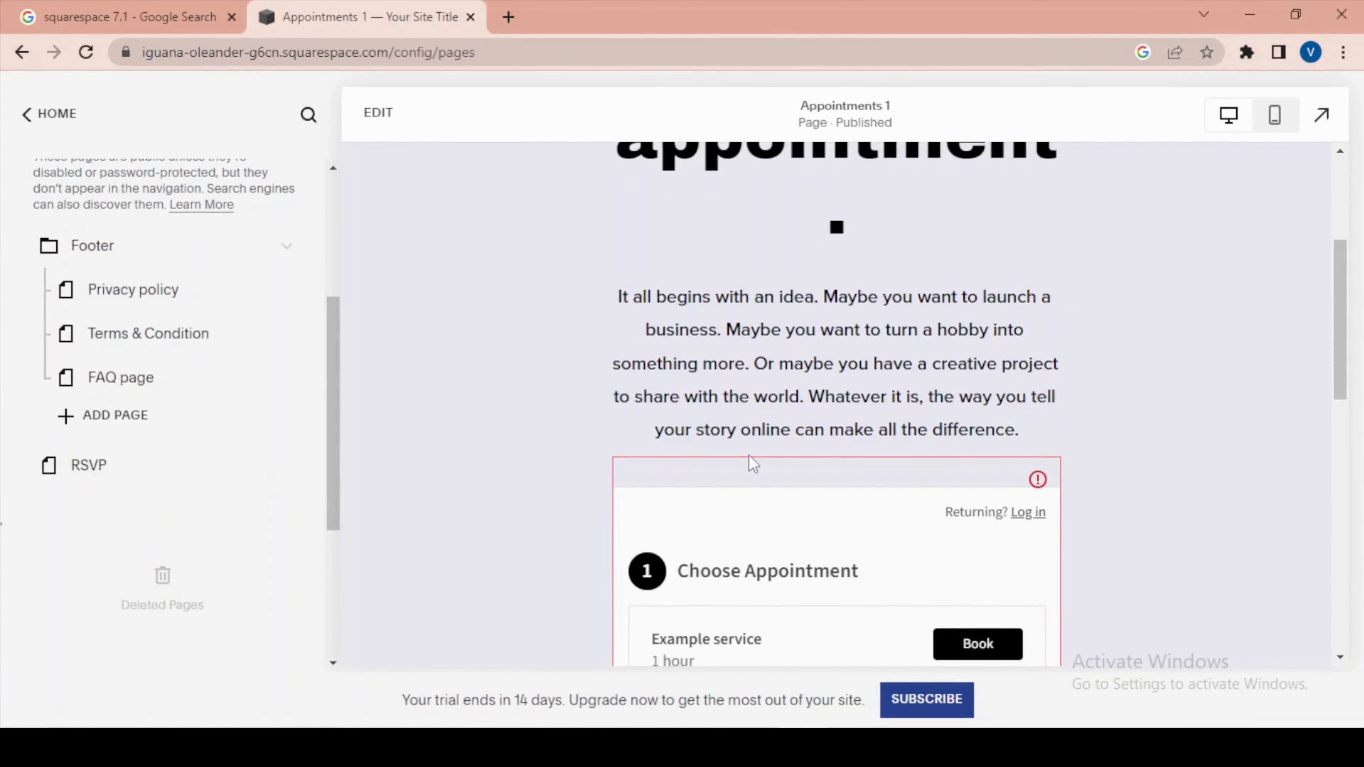
scroll(748, 454, down, 3)
scroll(745, 479, up, 6)
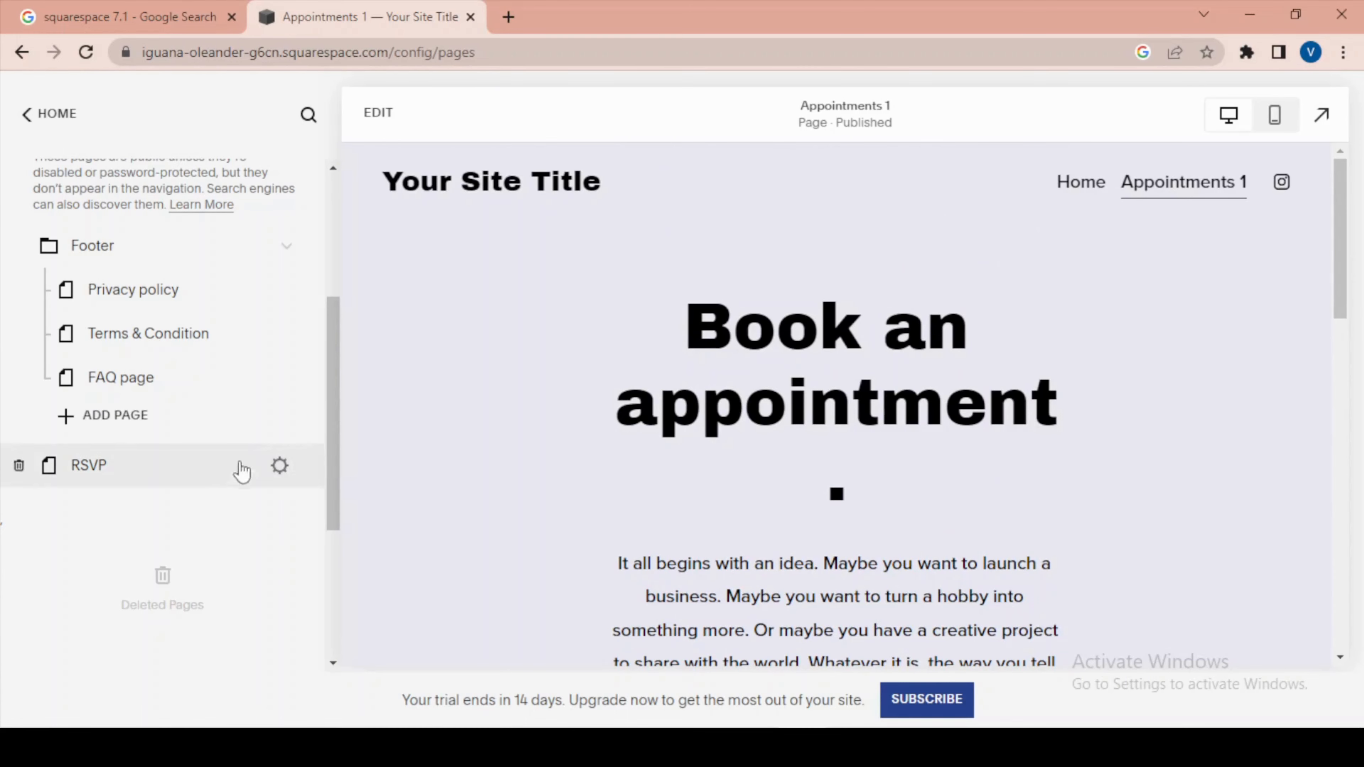
scroll(241, 462, up, 5)
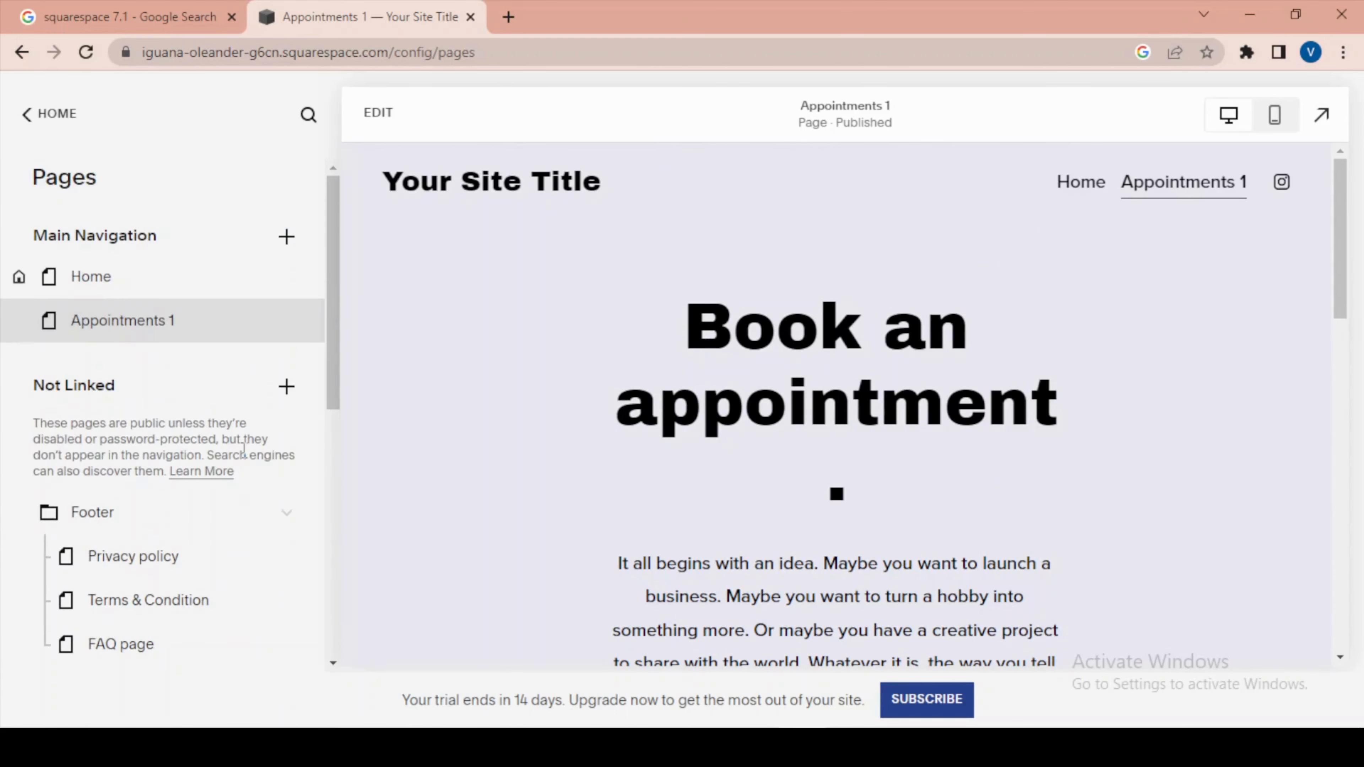